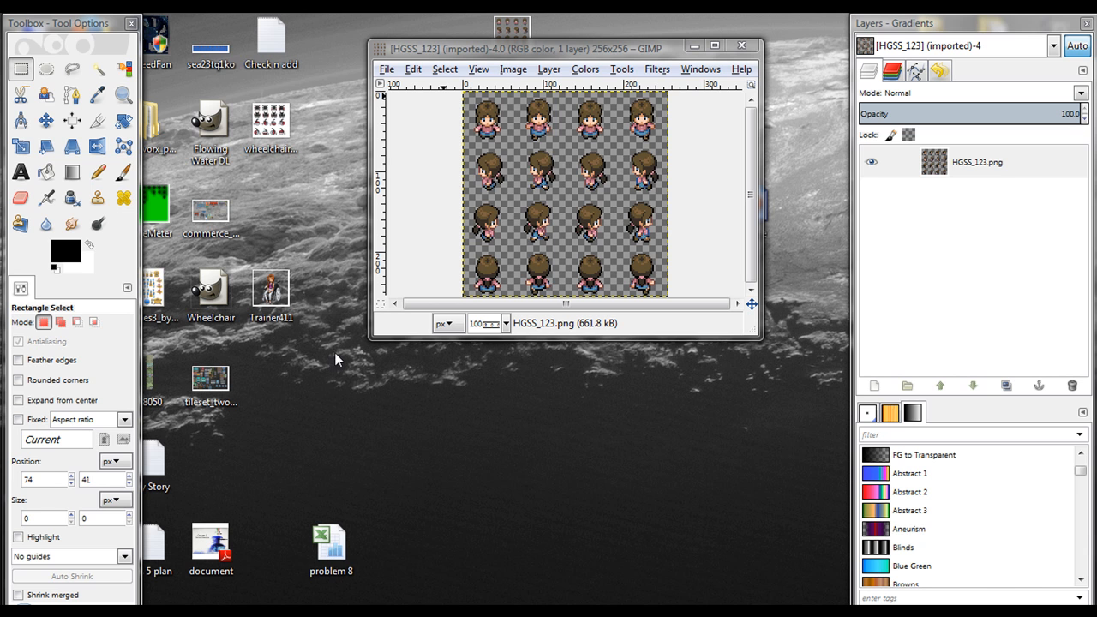
Step: Open the wheelchair_attempt sprite sheet from the desktop in GIMP and place its window below the HGSS_123 image
drag(628, 53, 674, 36)
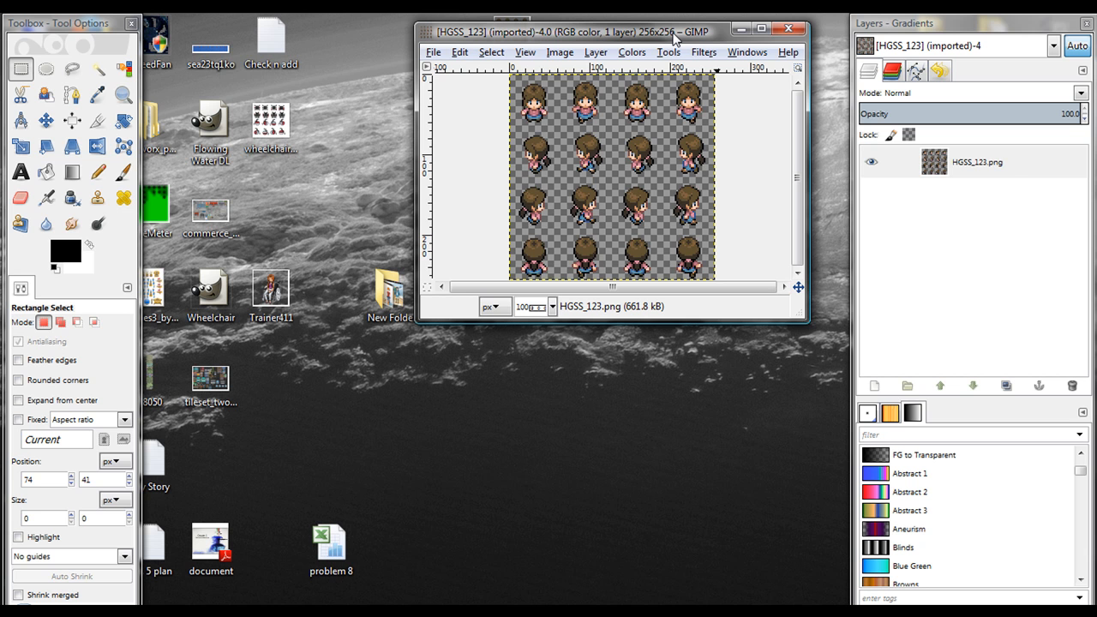
right_click(276, 137)
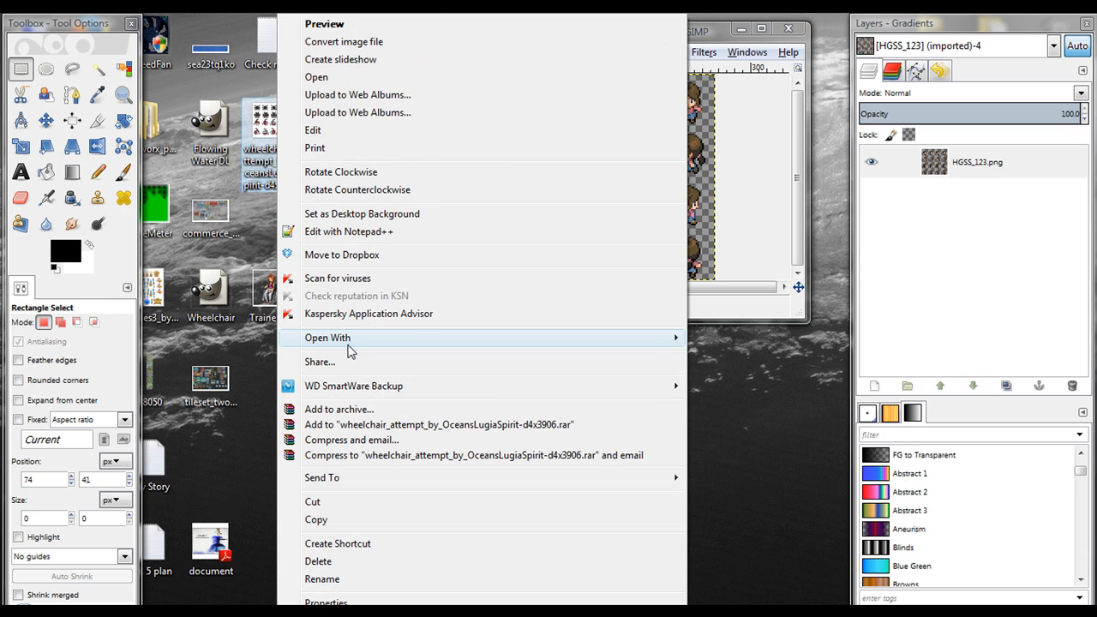
mouse_move(347, 342)
click(747, 357)
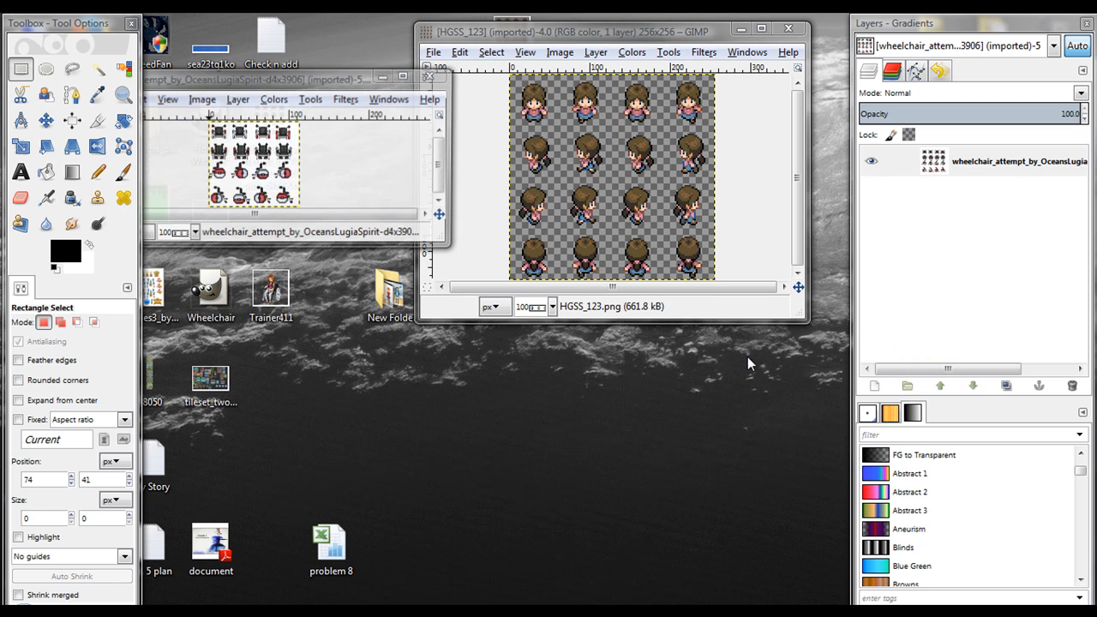
drag(326, 84, 398, 300)
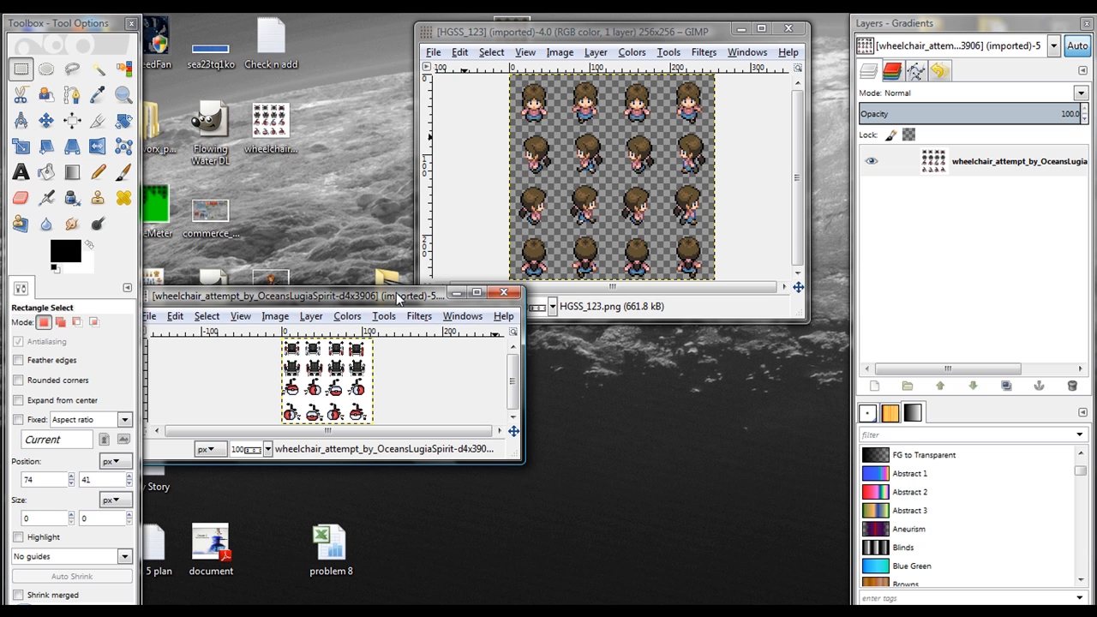
Step: Enlarge the HGSS_123 window until the whole sprite sheet fits, and move it slightly lower
click(493, 53)
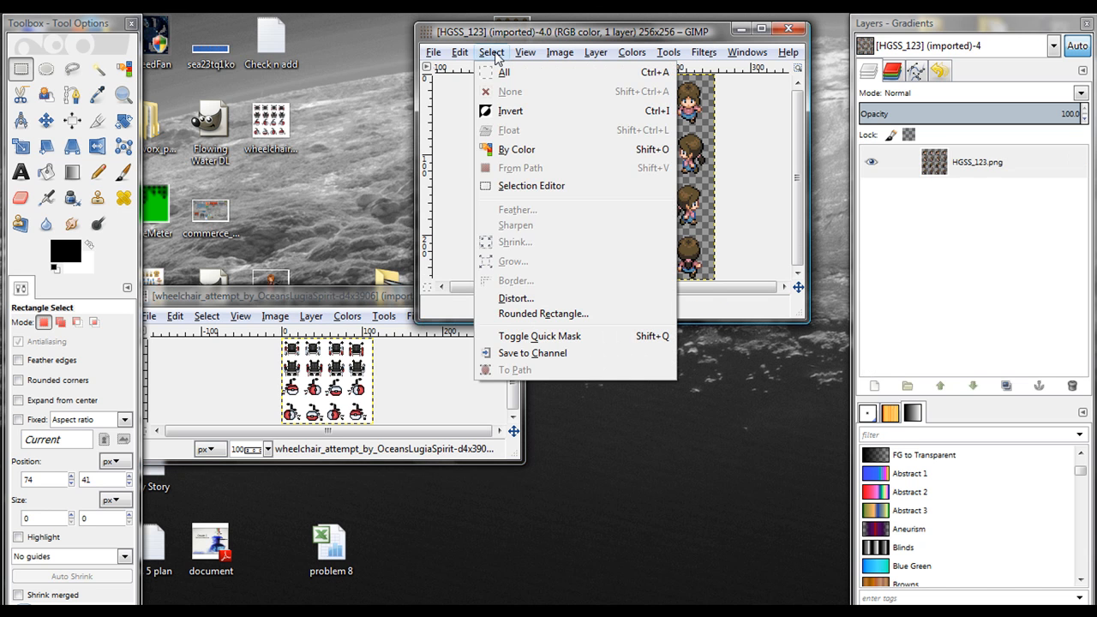
click(524, 34)
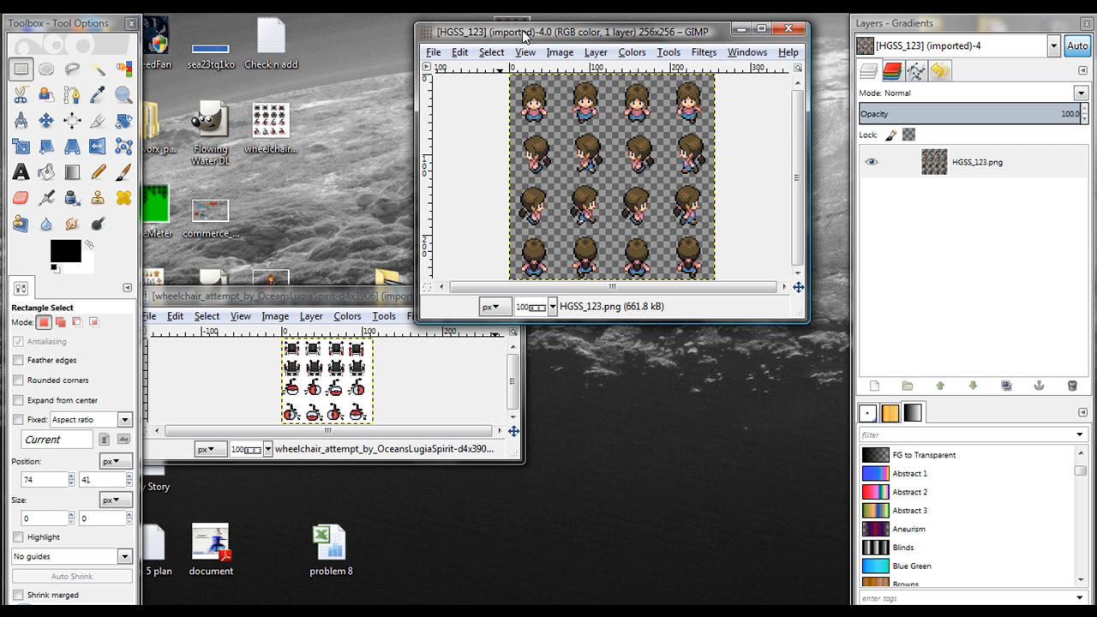
drag(746, 324, 754, 349)
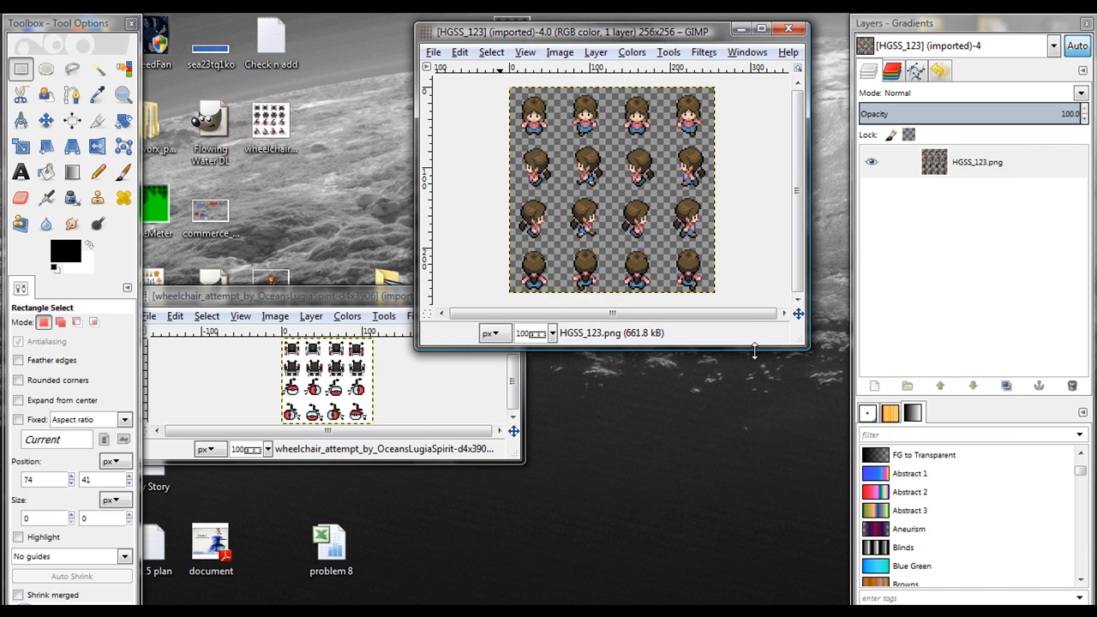
drag(586, 34, 597, 79)
Step: Preview the Trainer411 image on the desktop and open it in GIMP
double_click(282, 279)
click(1084, 24)
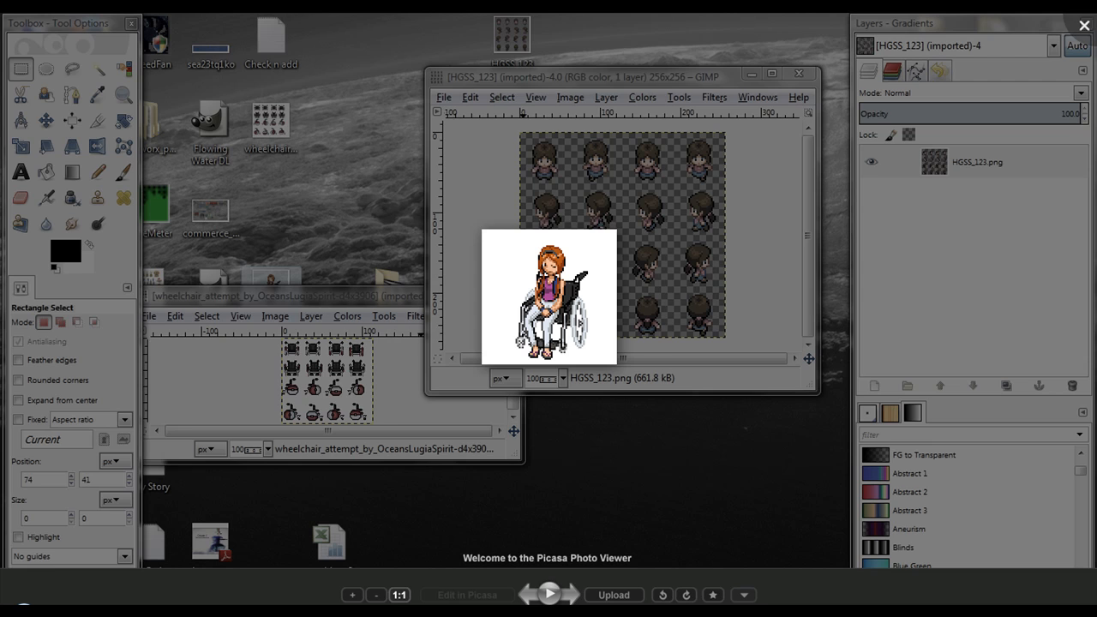
right_click(265, 278)
mouse_move(377, 338)
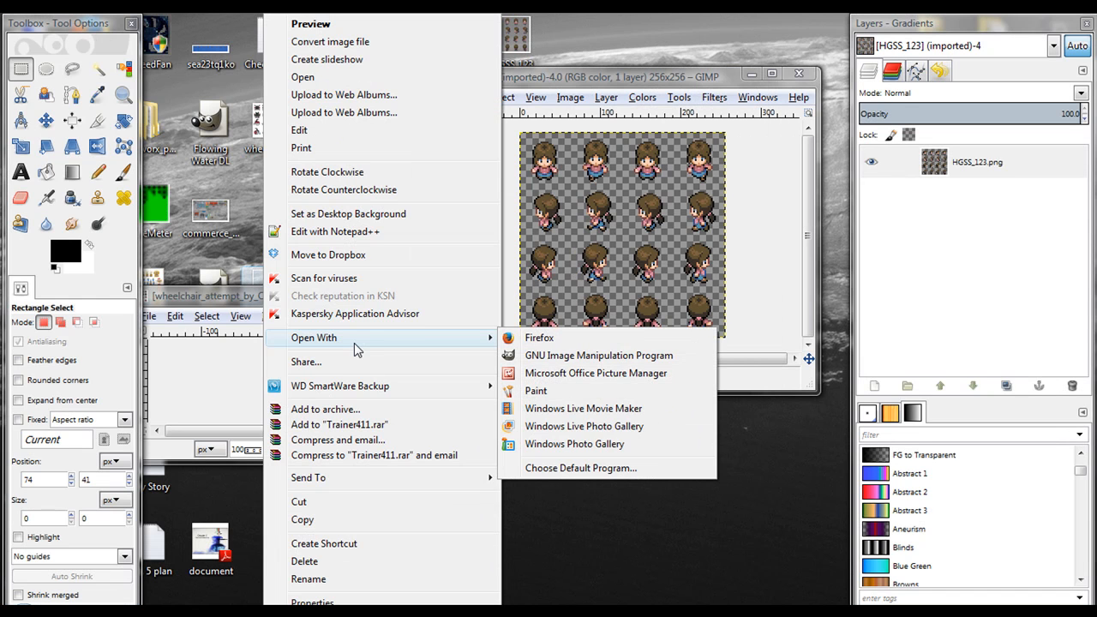
click(571, 358)
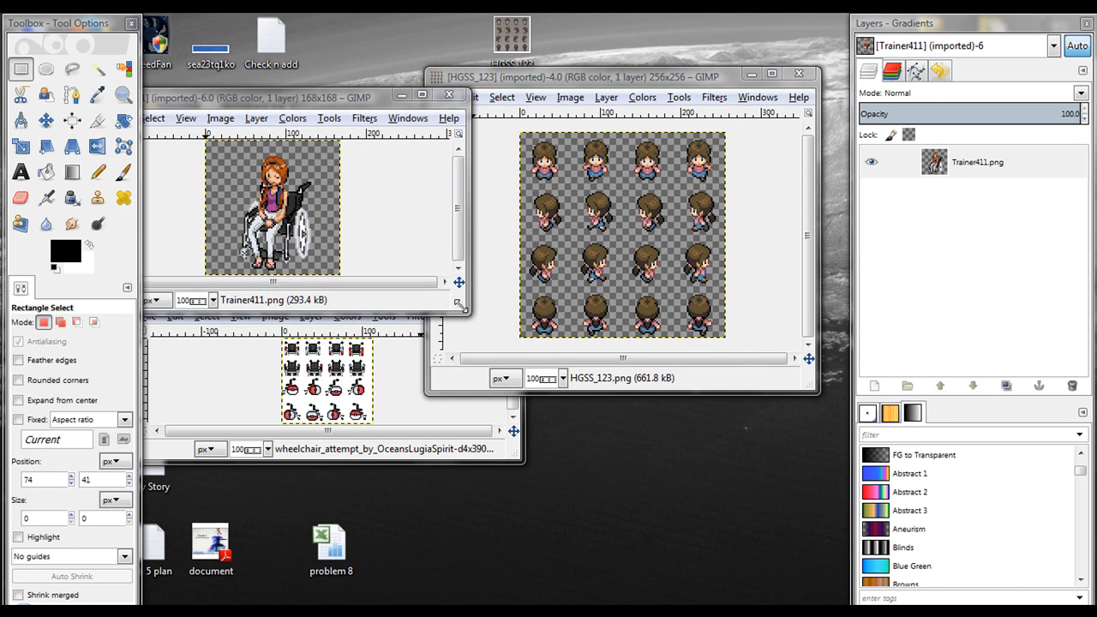
Step: Rearrange and resize the Trainer411, HGSS_123 and wheelchair windows and the toolbox so all three images can be viewed together
drag(460, 305, 440, 322)
drag(617, 79, 648, 86)
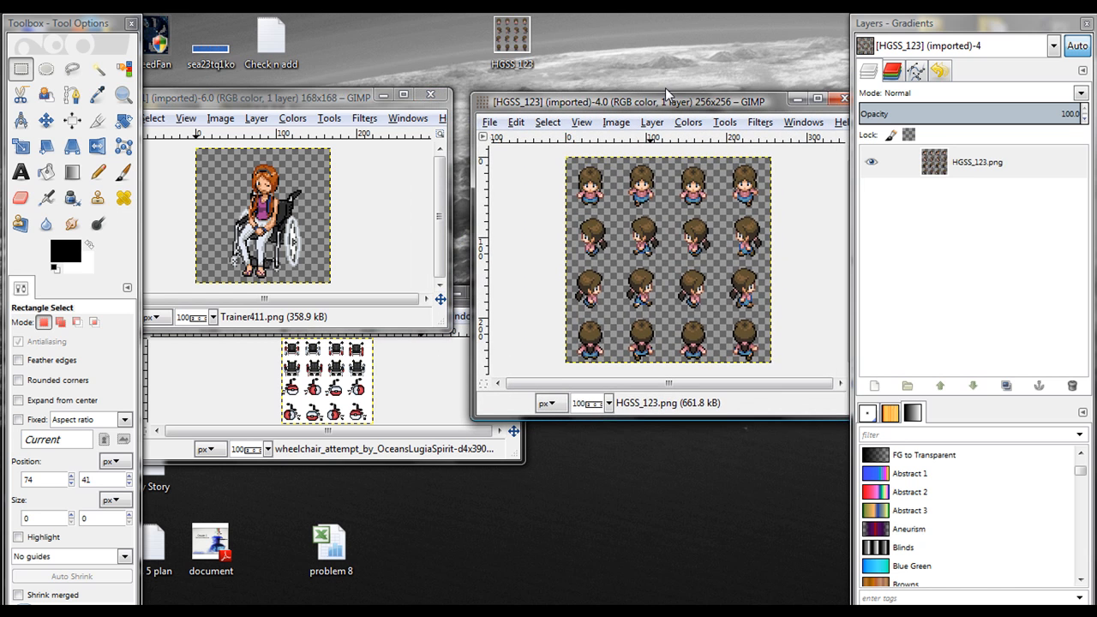
click(504, 464)
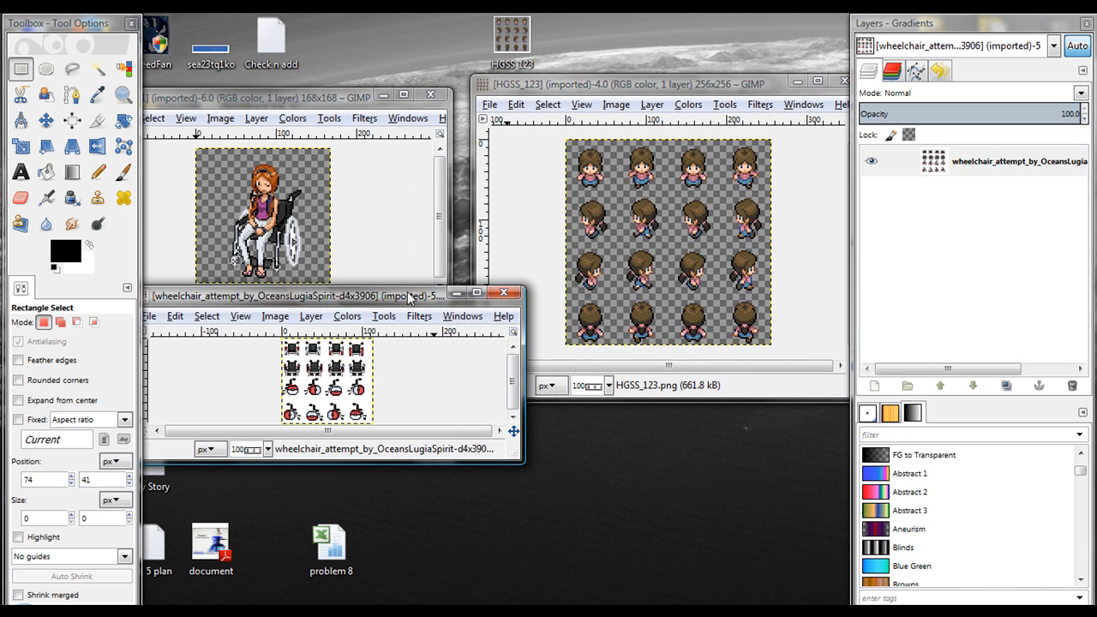
drag(504, 464, 549, 537)
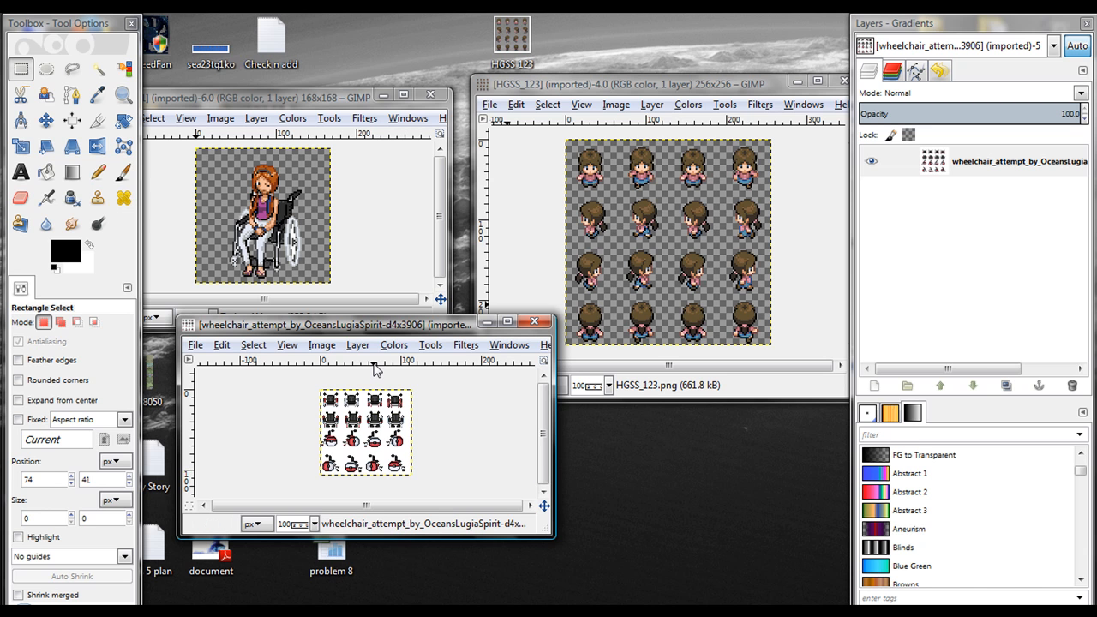
click(321, 346)
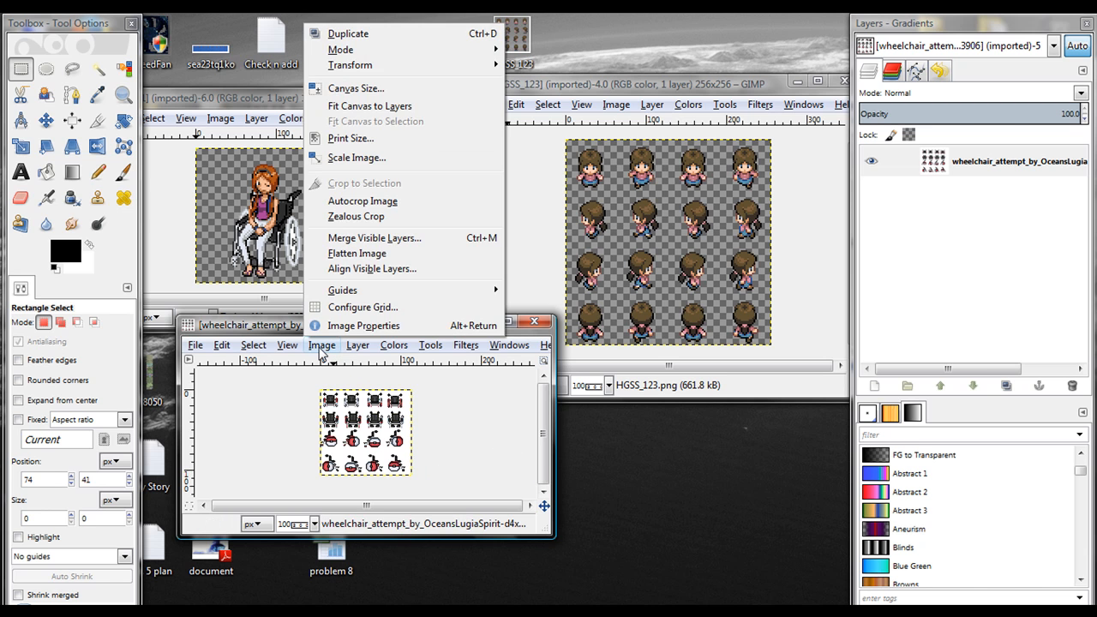
click(320, 348)
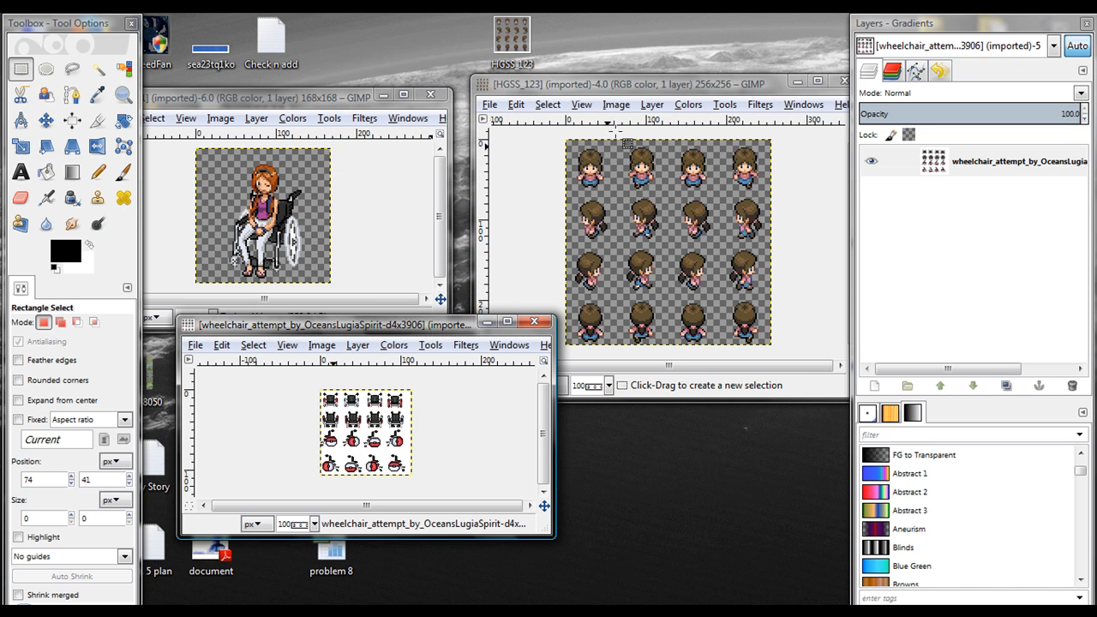
drag(54, 24, 73, 18)
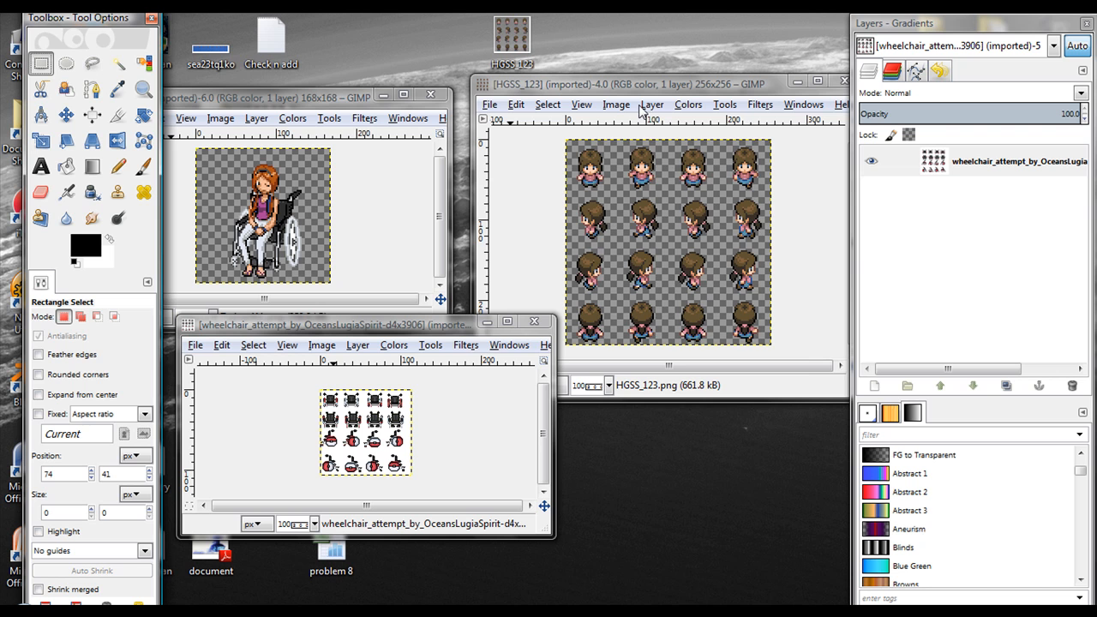
click(628, 107)
mouse_move(651, 106)
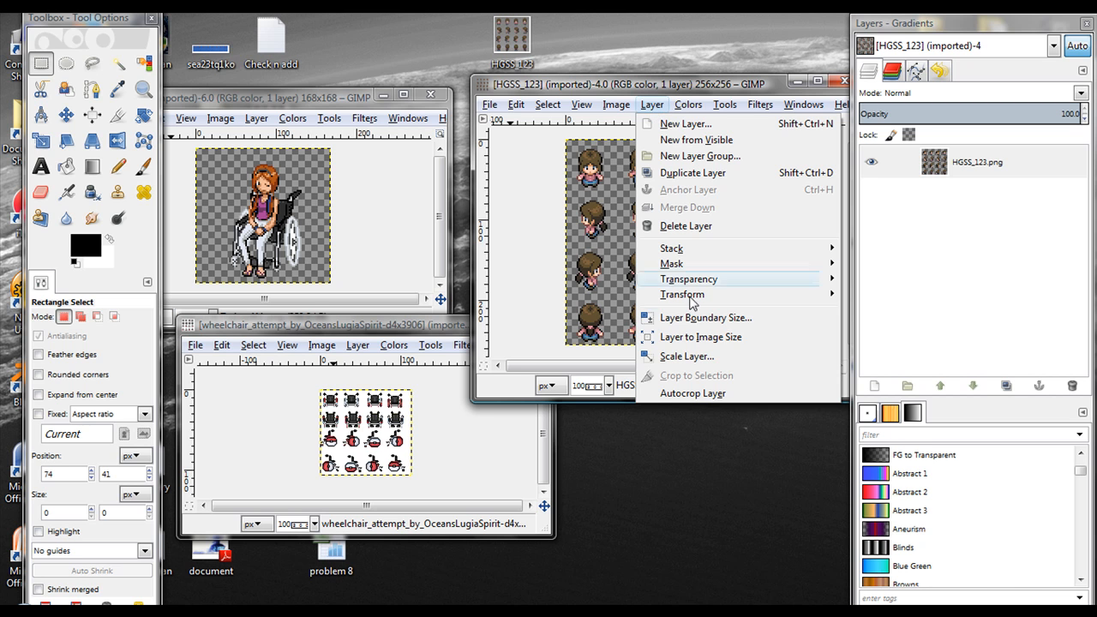
click(660, 103)
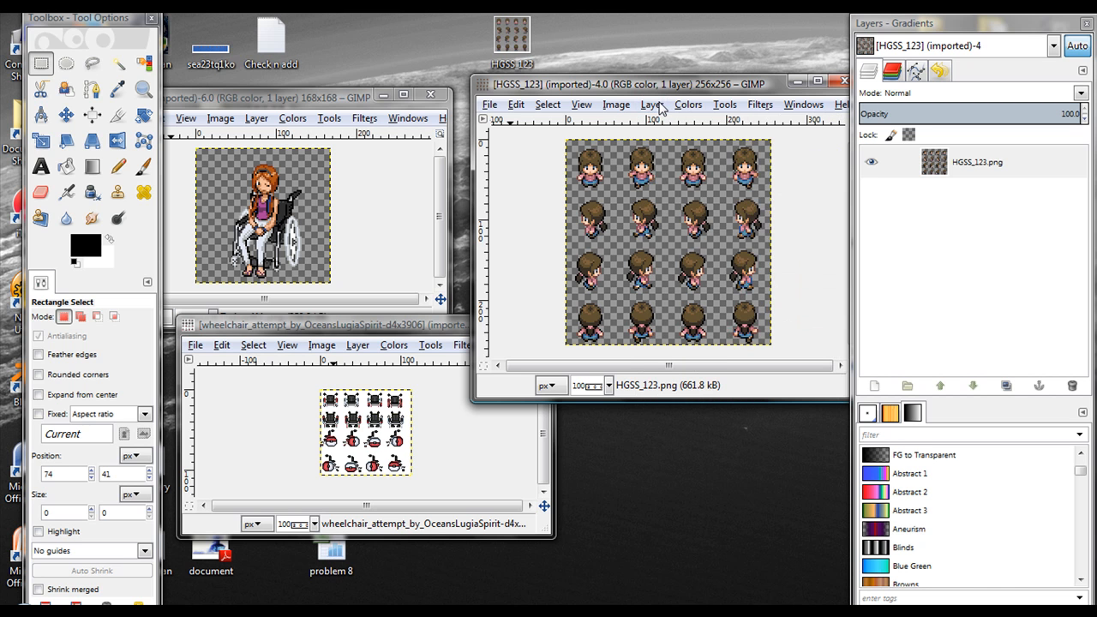
Step: Start scaling the HGSS_123 layer, setting its width and height to 128 px
click(660, 107)
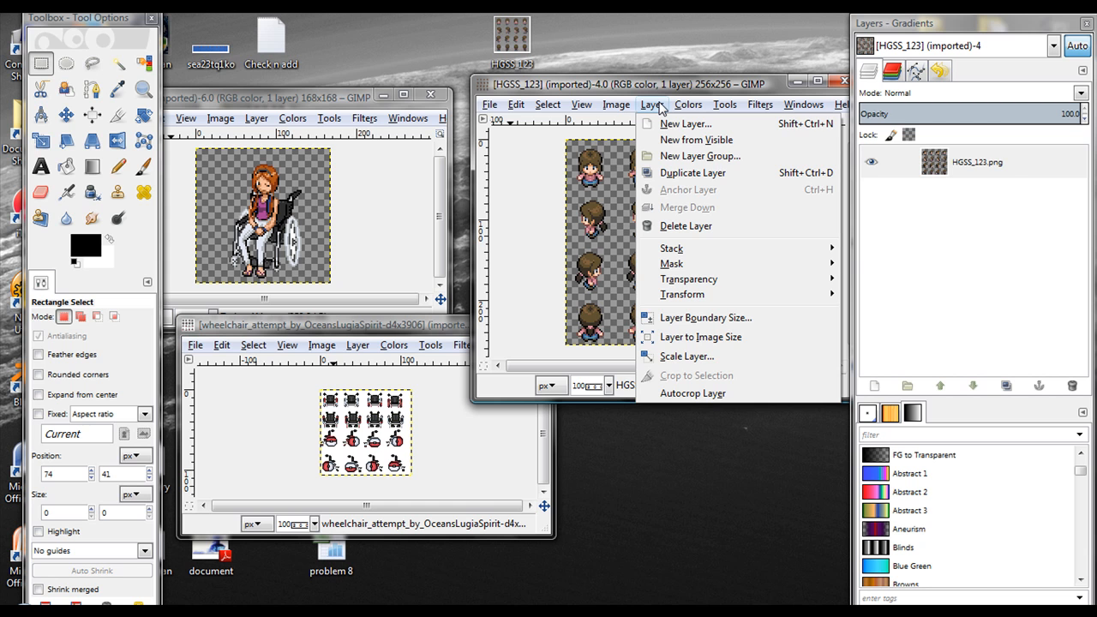
mouse_move(683, 109)
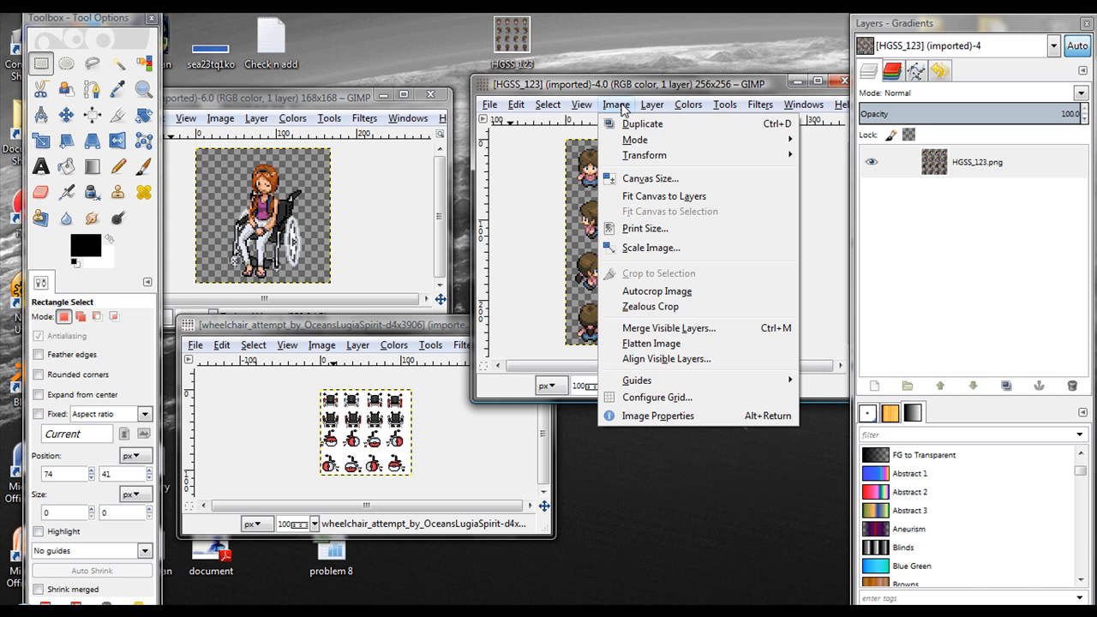
mouse_move(593, 109)
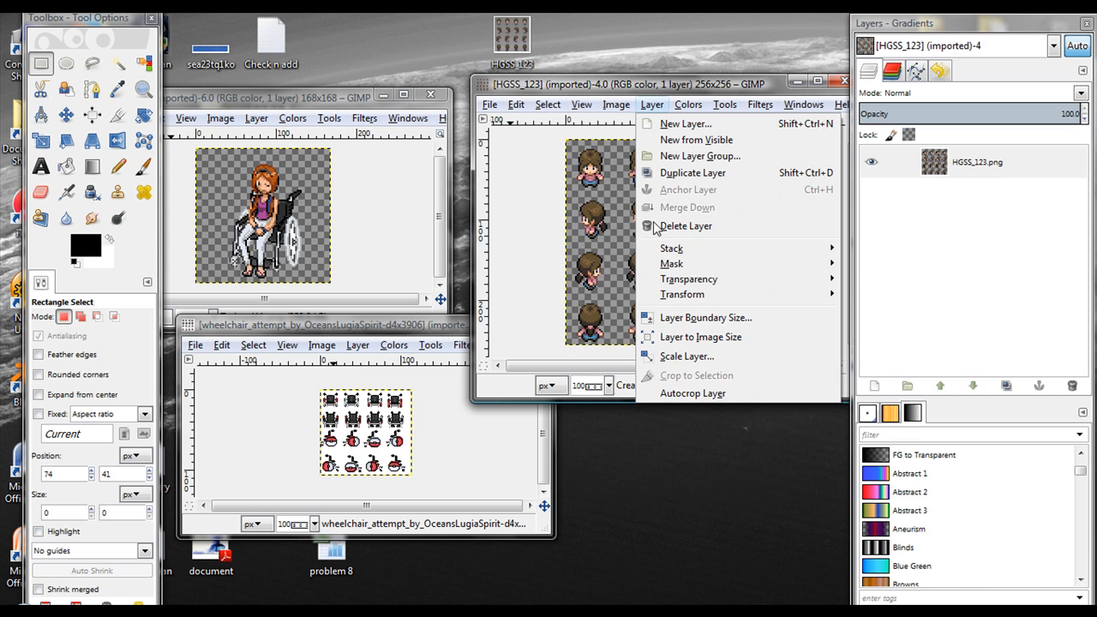
click(687, 356)
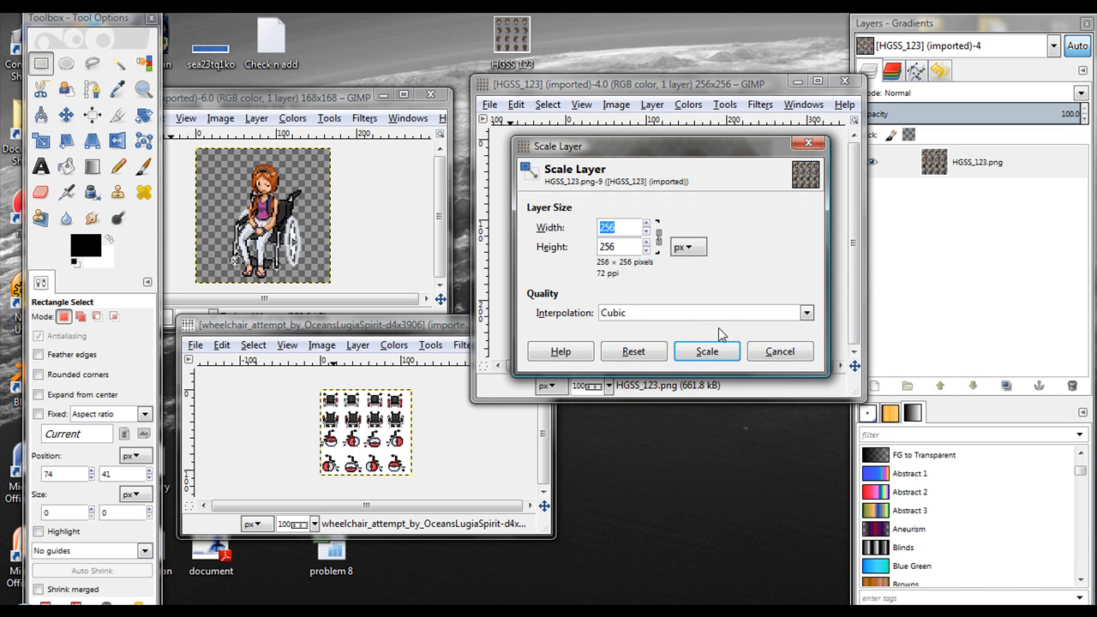
click(806, 313)
click(782, 310)
drag(625, 228, 576, 226)
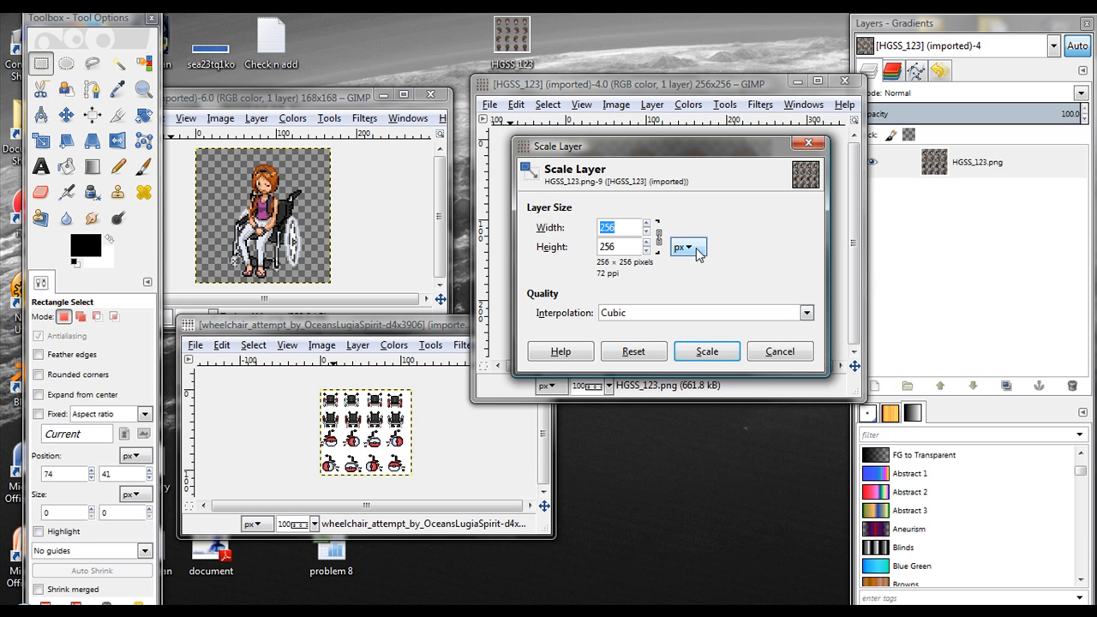
text(128)
key(Tab)
text(128)
Step: Apply the layer scaling with interpolation set to None, and undo it
click(805, 314)
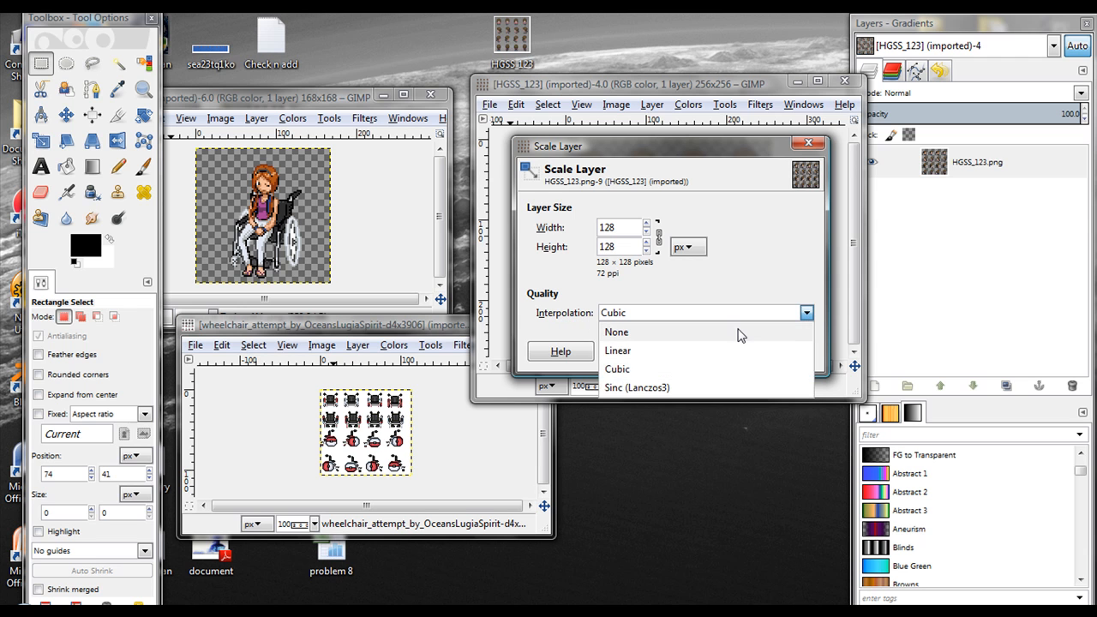
click(739, 334)
drag(642, 155, 671, 276)
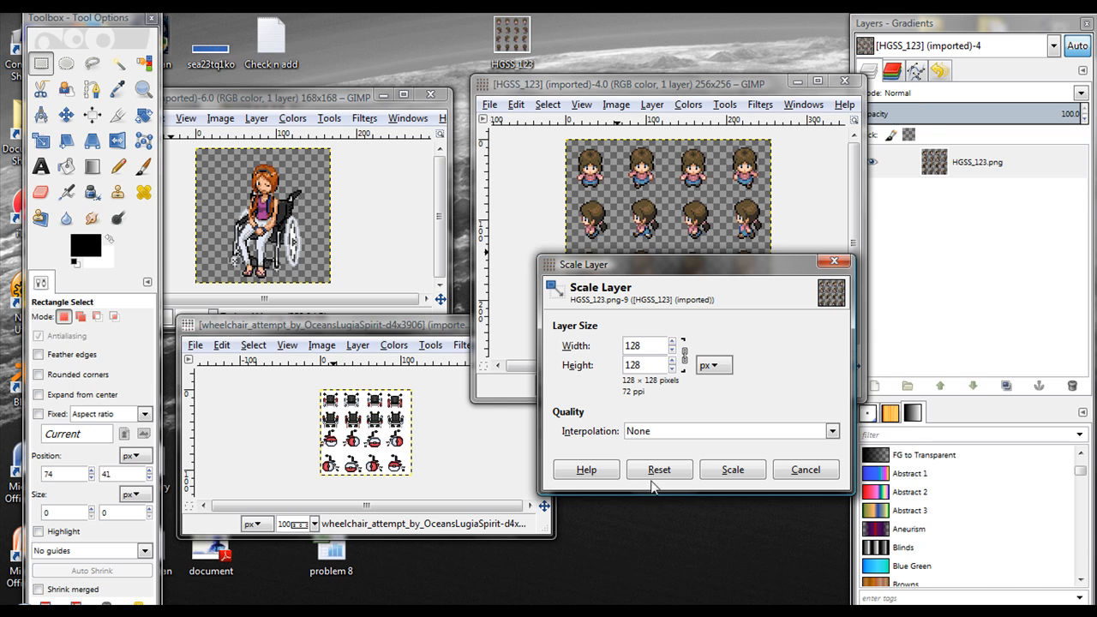
click(744, 472)
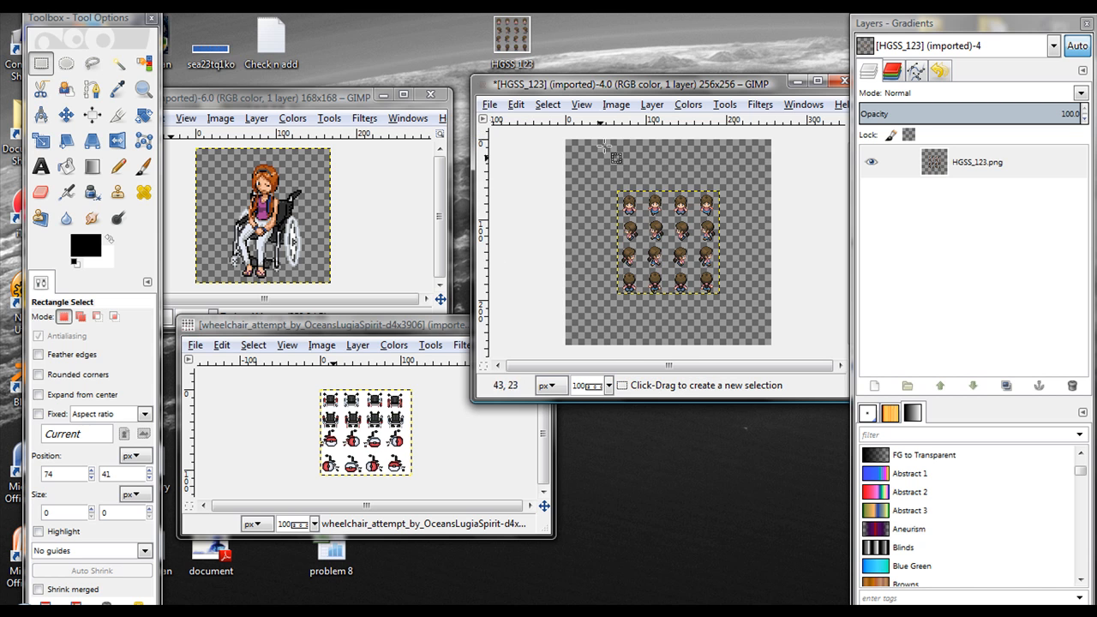
key(ctrl+z)
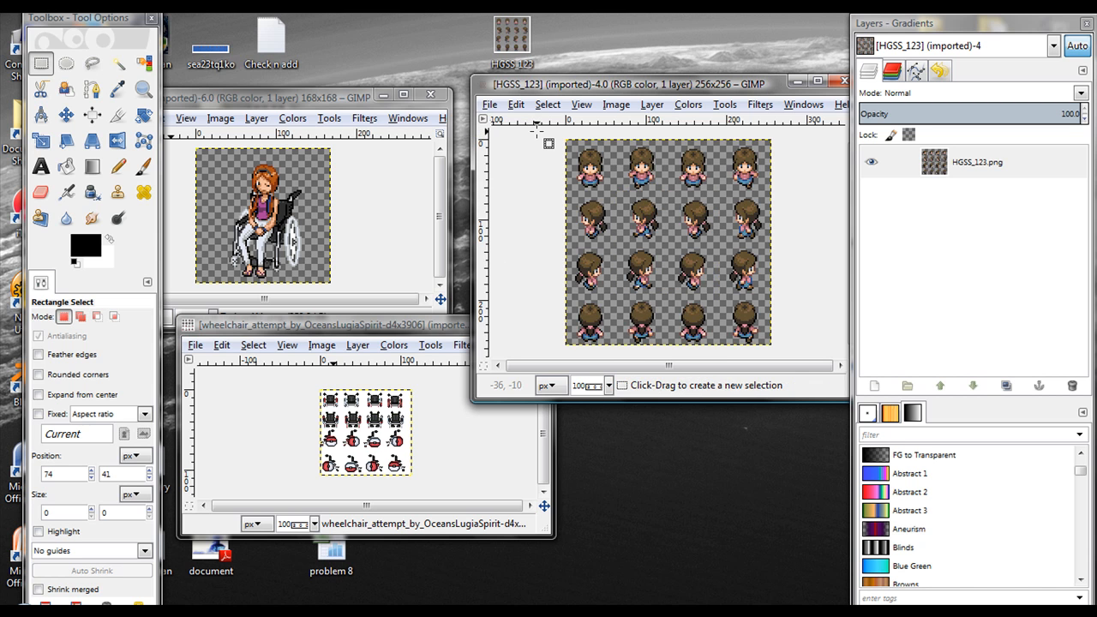
Step: Scale the whole HGSS_123 image to 128 × 128 px with interpolation None
click(652, 105)
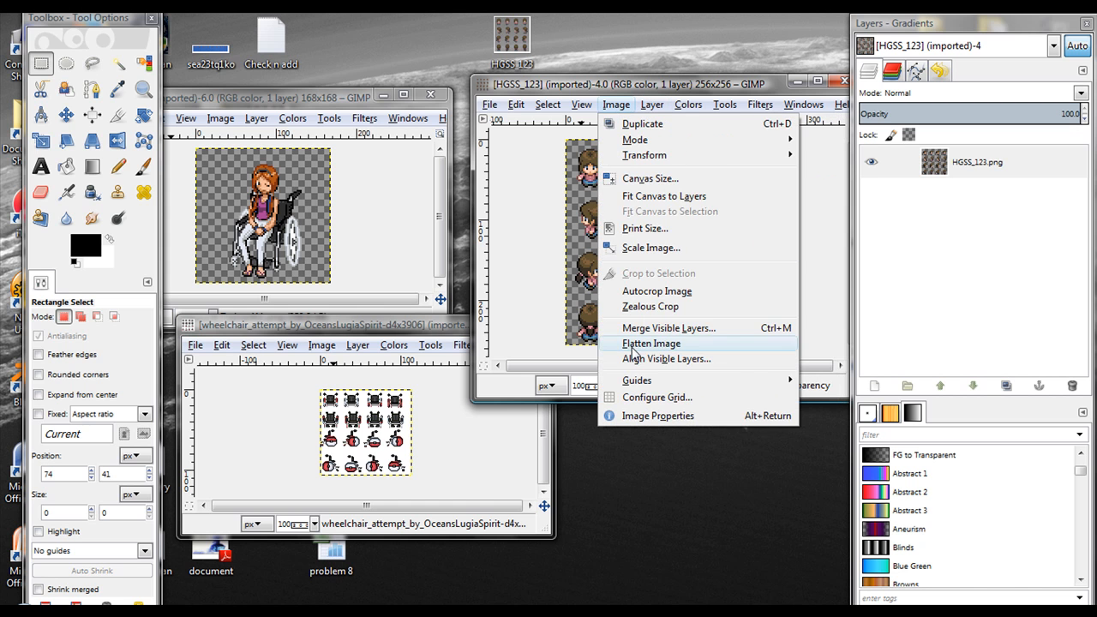
click(654, 252)
text(128)
click(617, 230)
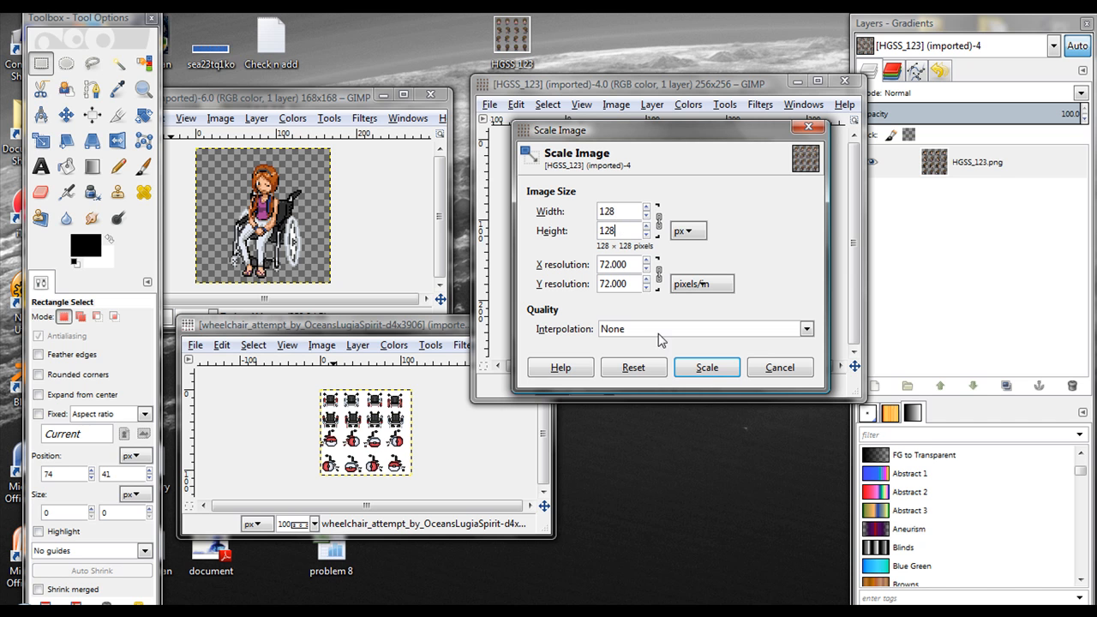
click(714, 372)
Step: Zoom the HGSS_123 image to 800% and make its window taller
click(609, 388)
click(604, 406)
drag(728, 401, 724, 524)
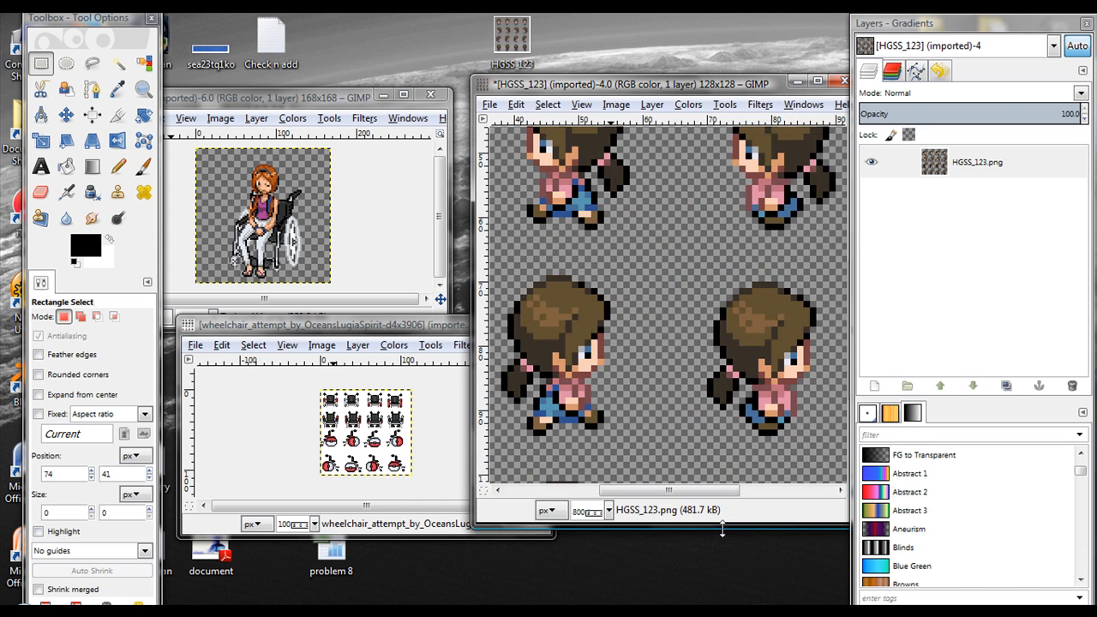
Step: Choose the Pencil tool and set its brush to 1. Pixel
click(117, 169)
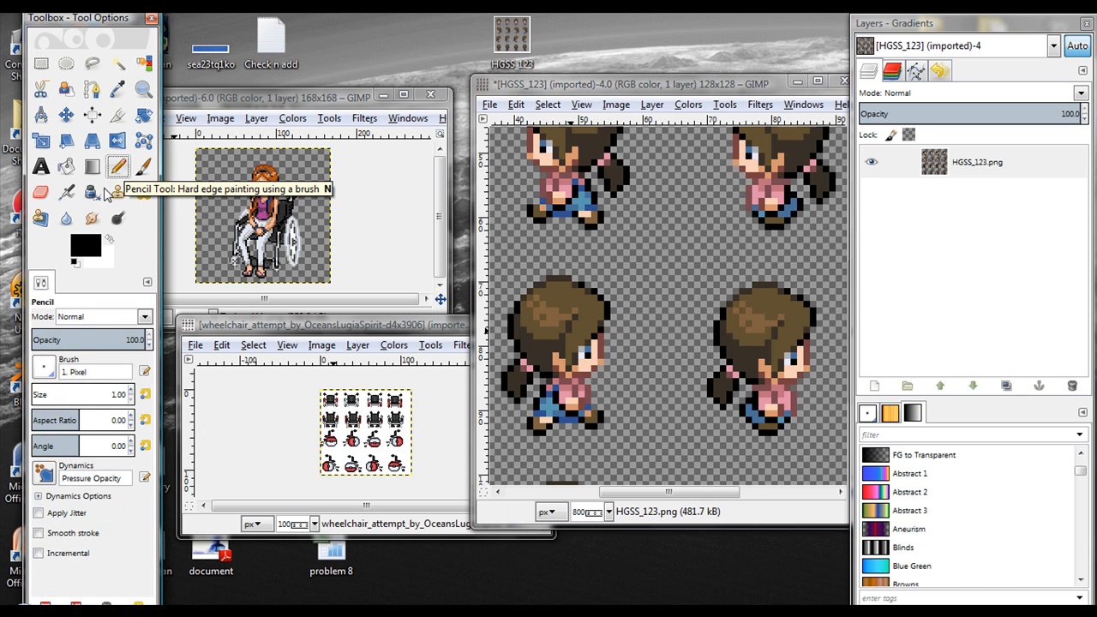
click(44, 367)
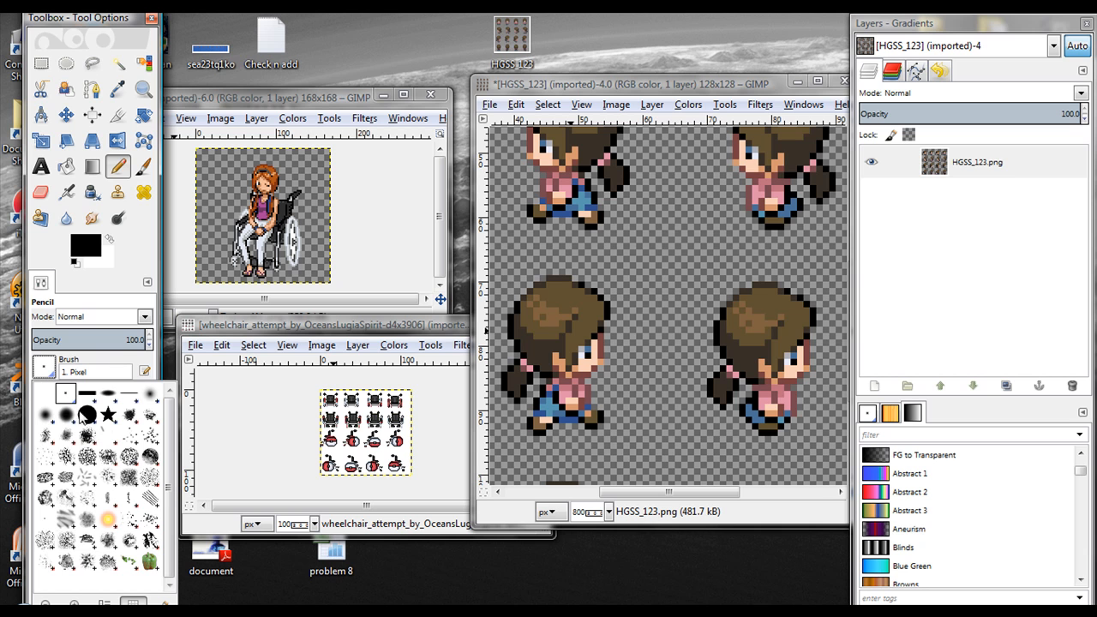
click(48, 420)
click(43, 368)
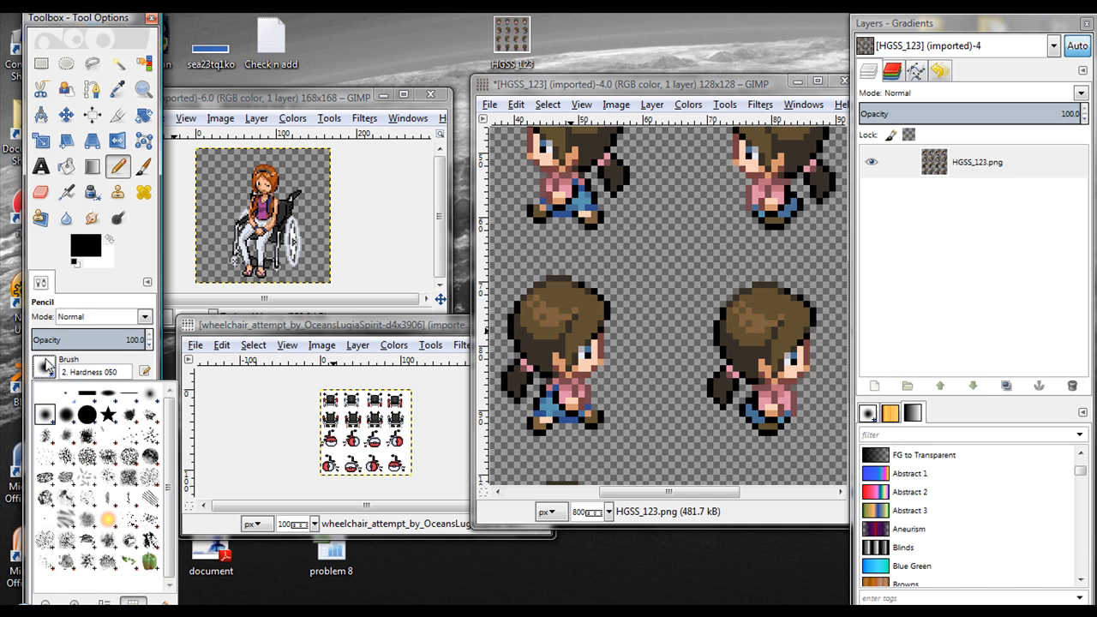
click(147, 399)
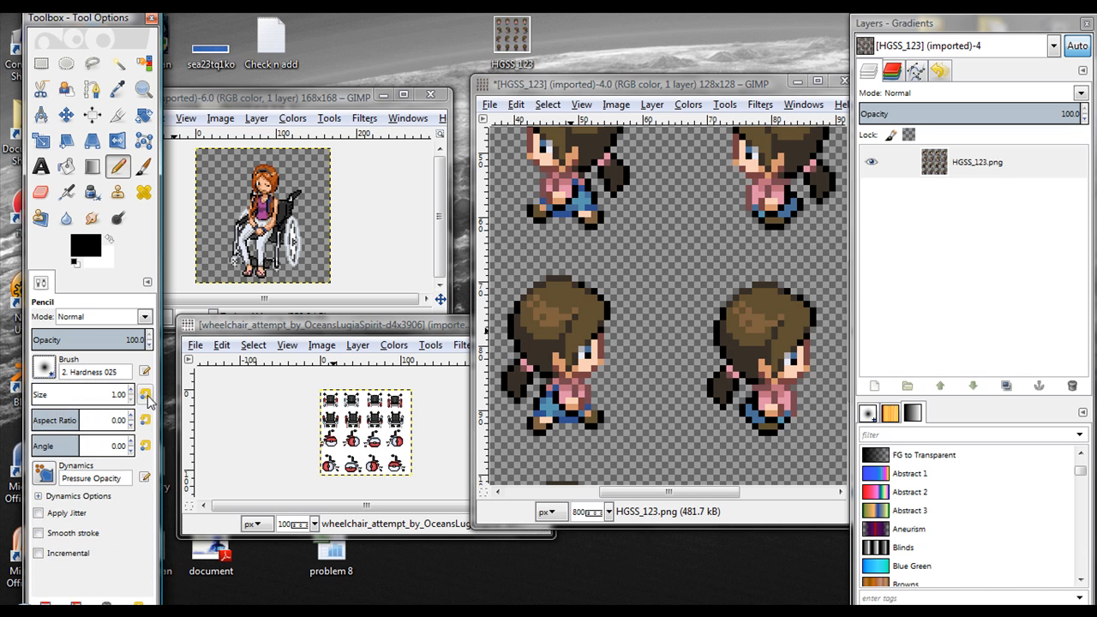
click(44, 368)
click(68, 394)
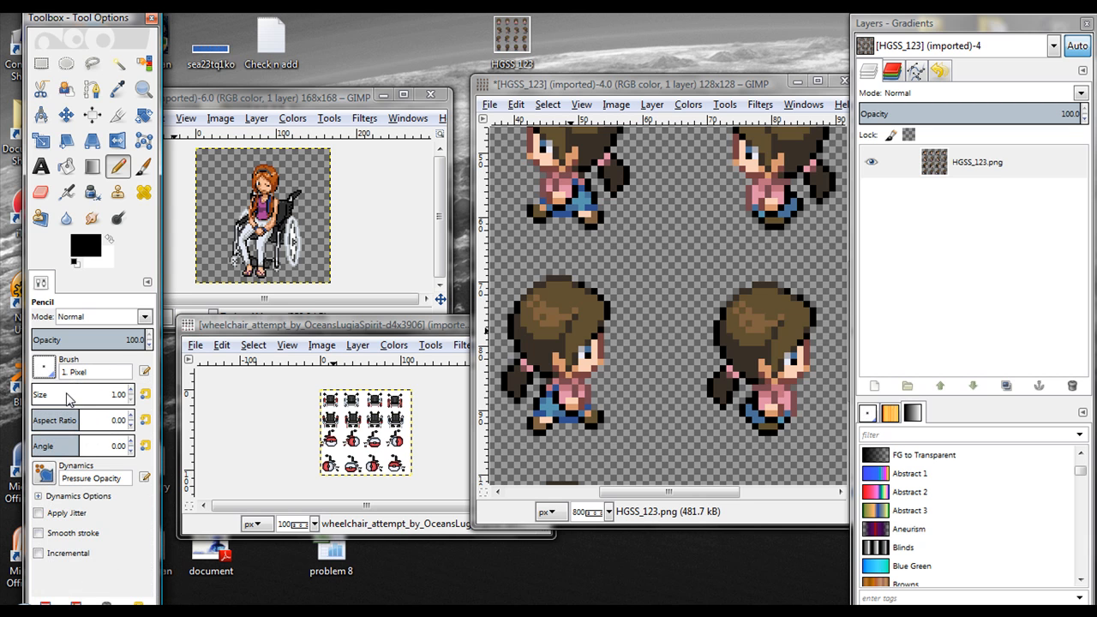
Step: Paint a black test pixel beside the lower sprite's face in HGSS_123, and undo it
drag(32, 396, 26, 396)
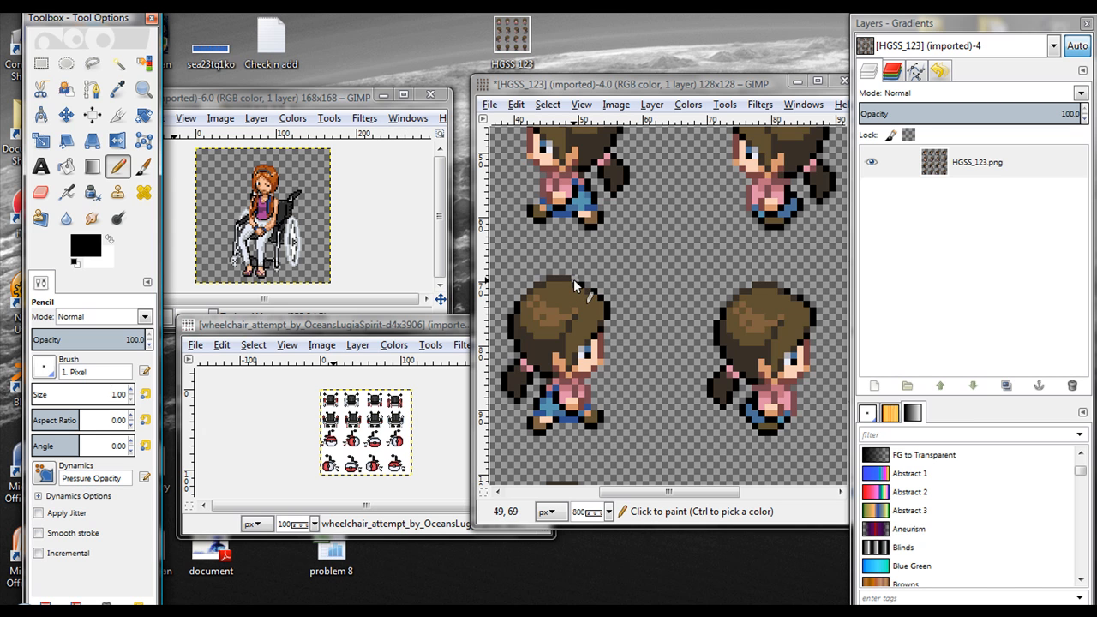
click(614, 343)
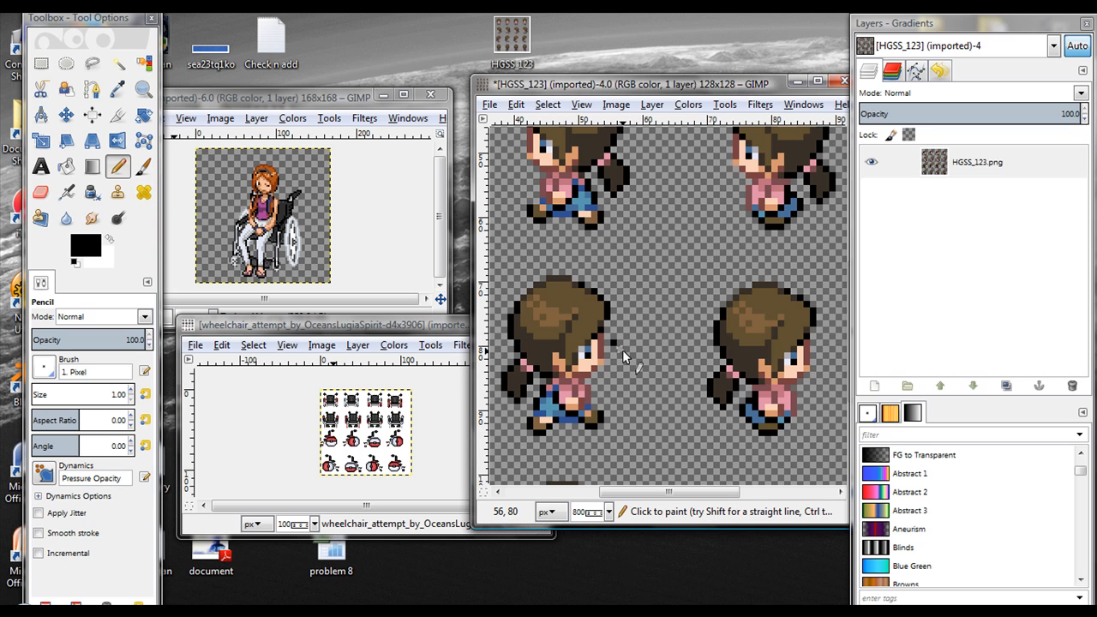
key(ctrl+z)
Step: Zoom the wheelchair_attempt sheet to 400% and look over its rows of wheelchair sprites
drag(383, 324, 344, 249)
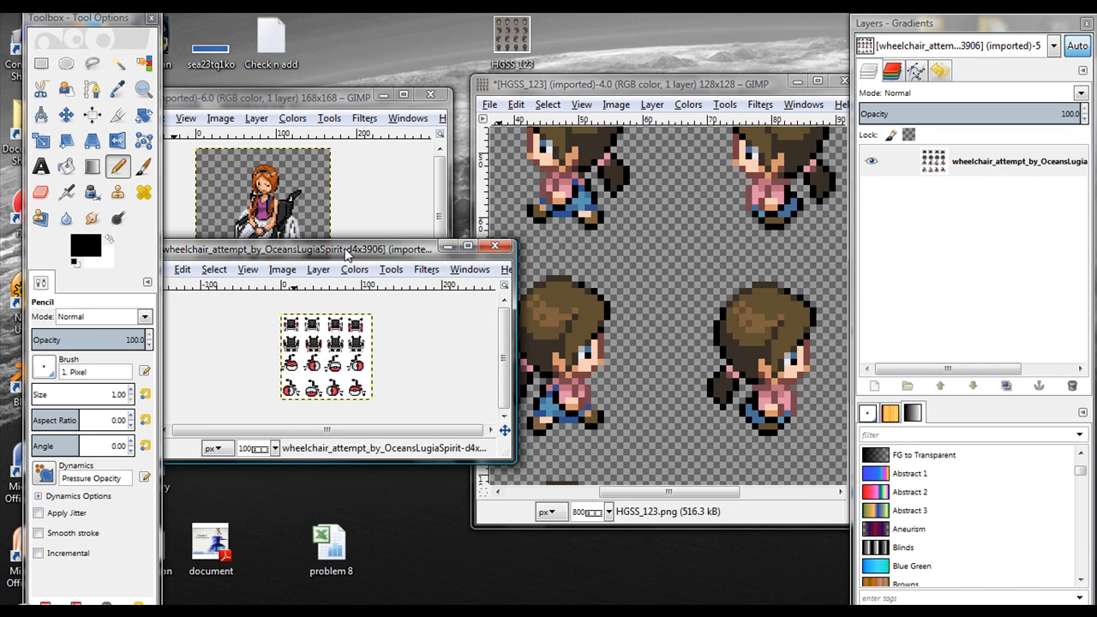
click(275, 448)
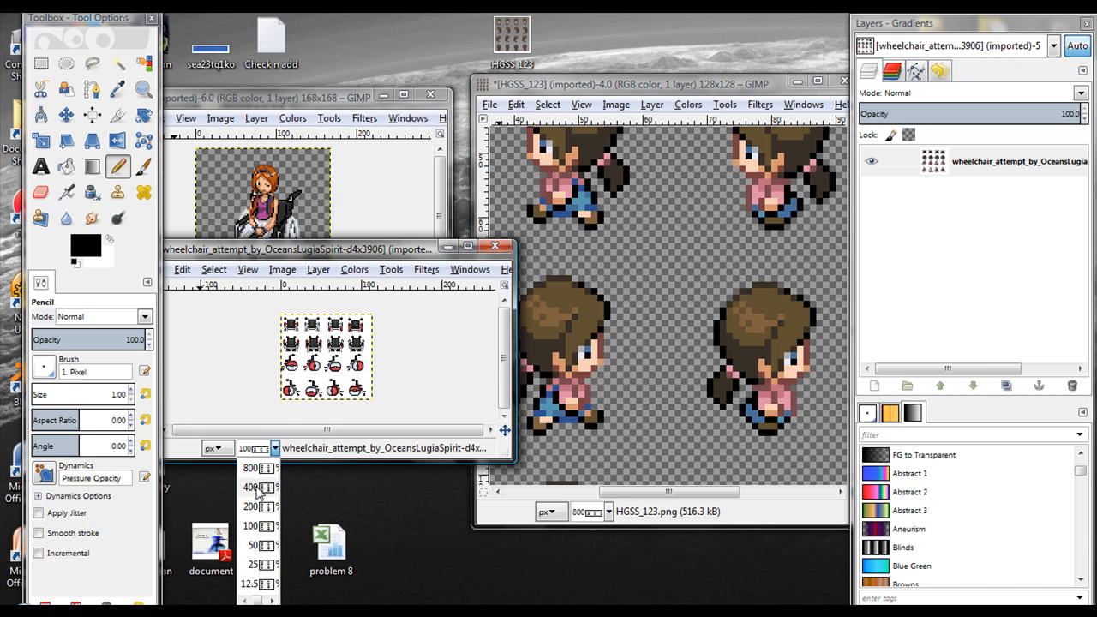
click(259, 488)
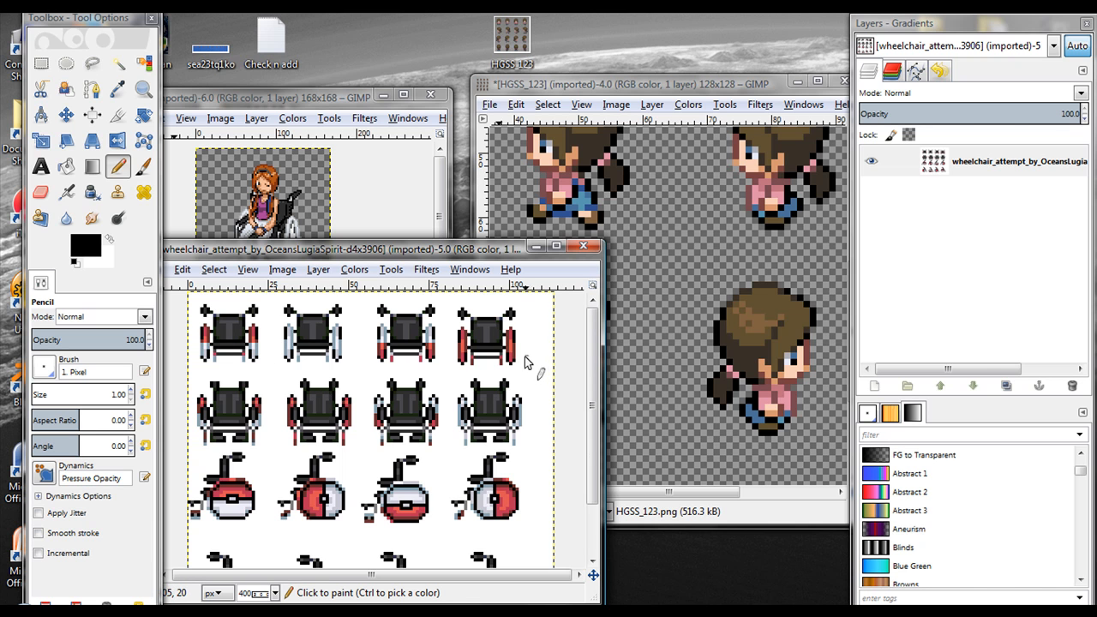
scroll(517, 365, down, 2)
scroll(518, 364, up, 2)
scroll(271, 353, down, 2)
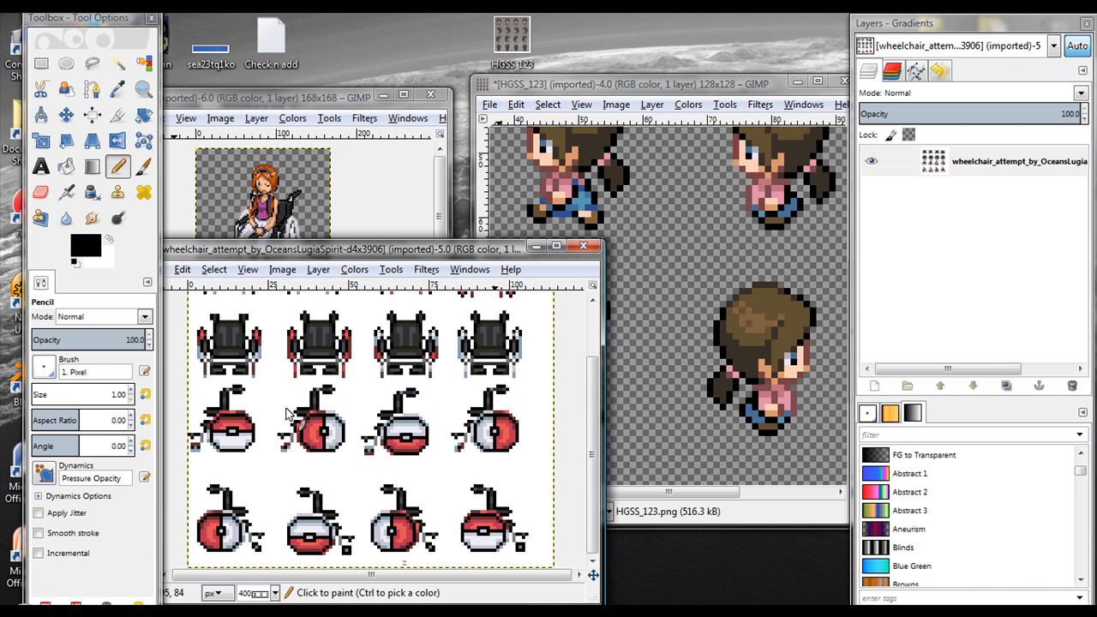
scroll(378, 480, up, 2)
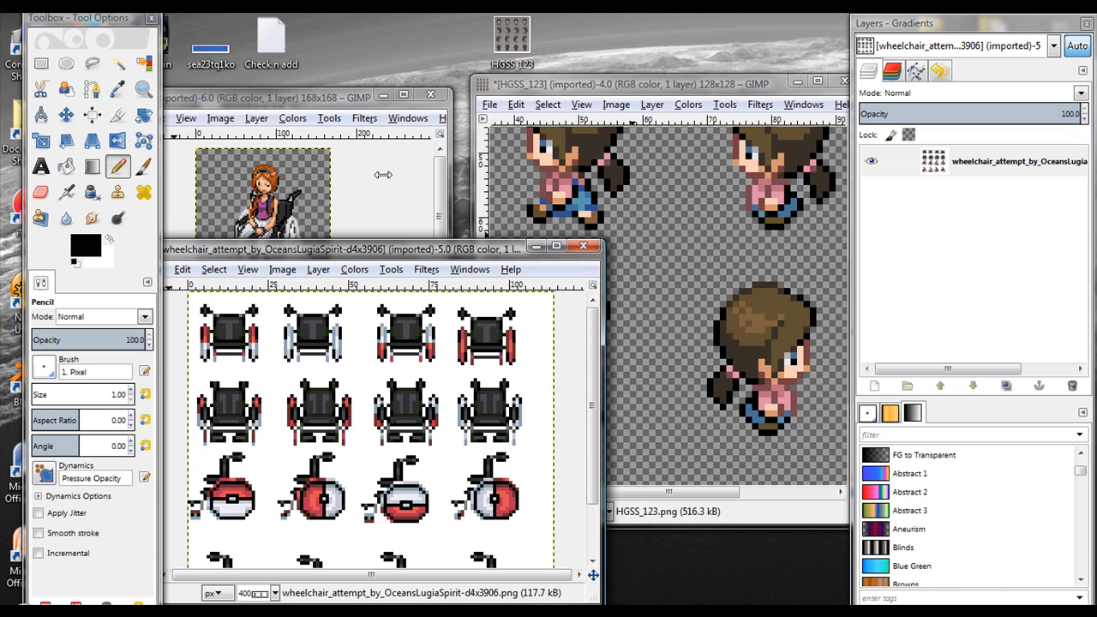
Step: Enlarge the HGSS_123 window slightly and reposition it beside the wheelchair sheet
drag(610, 91, 528, 123)
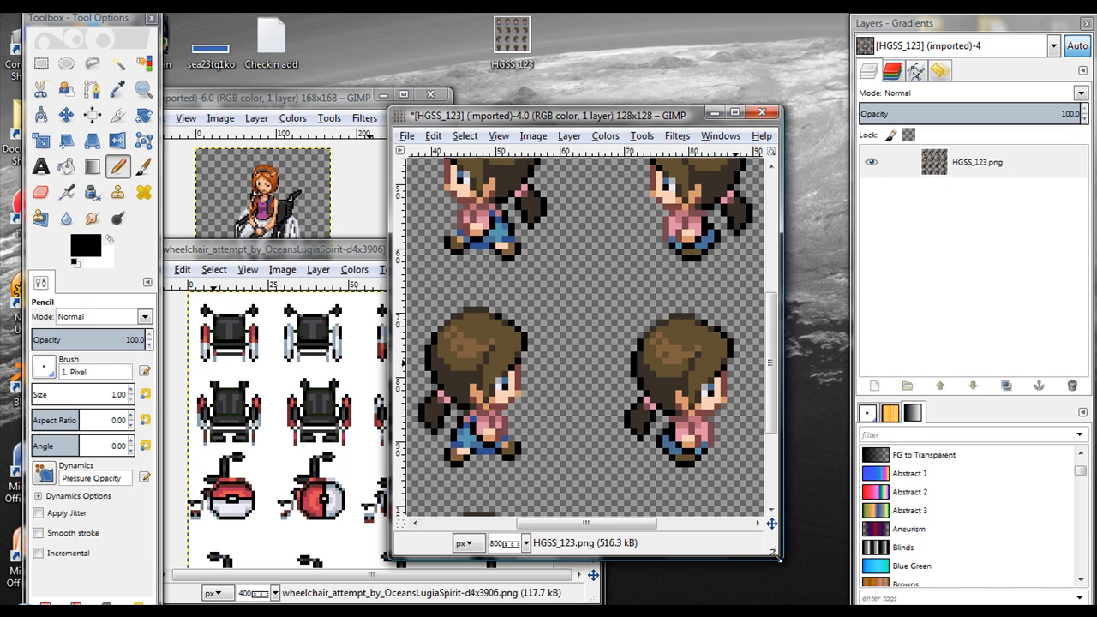
drag(776, 556, 805, 567)
drag(545, 125, 599, 90)
Step: Sample the orange hair colour from the Trainer411 image, test it with a Pencil stroke in HGSS_123, and undo the stroke
key(o)
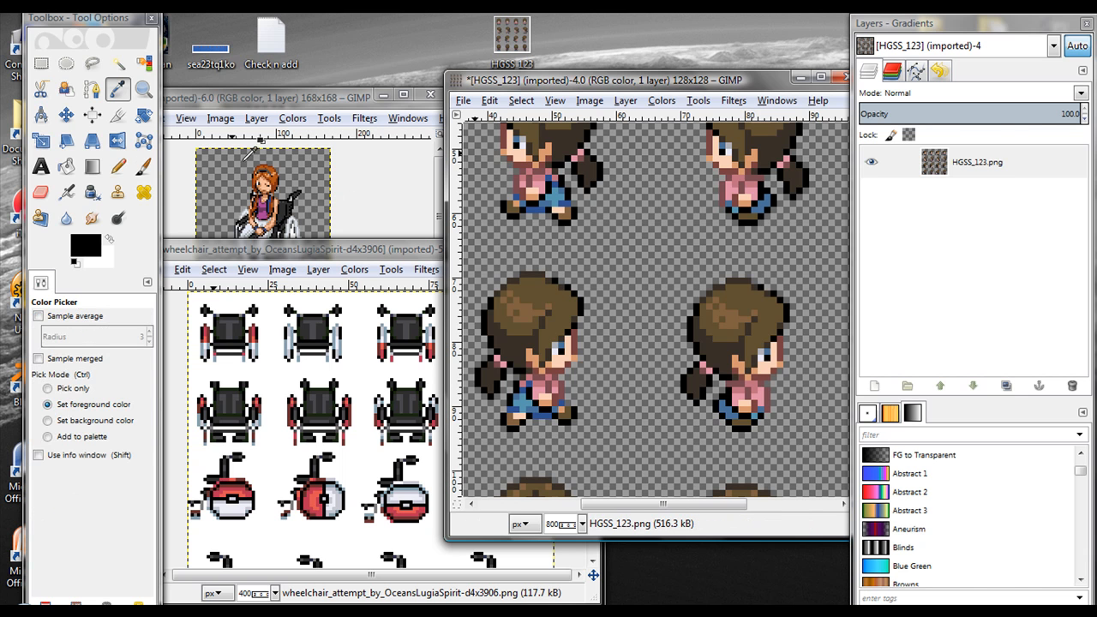
click(286, 165)
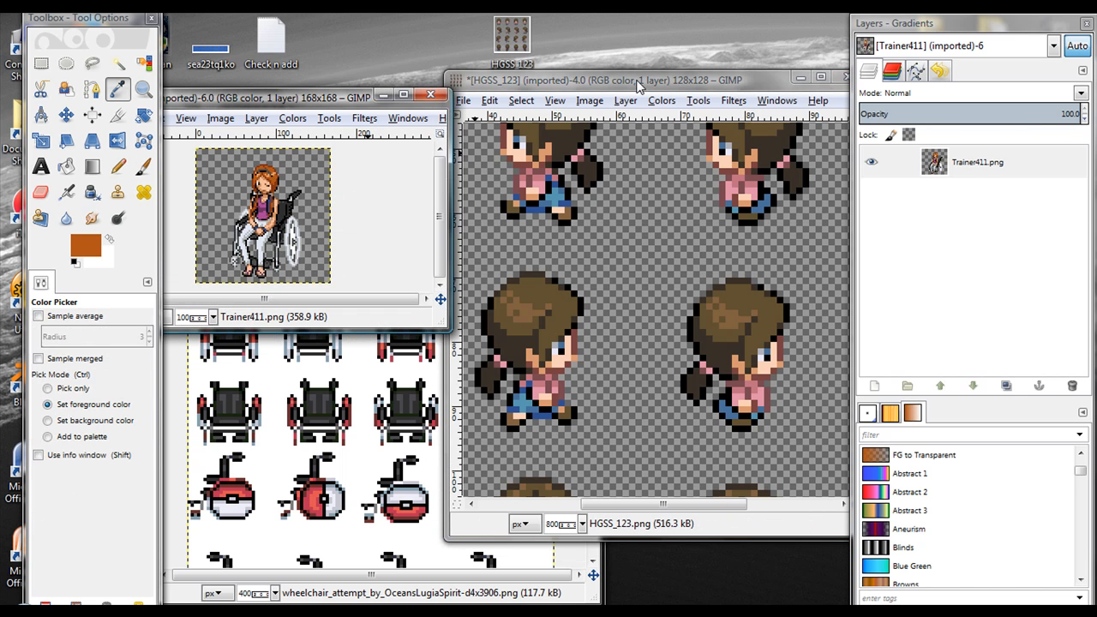
click(663, 83)
key(n)
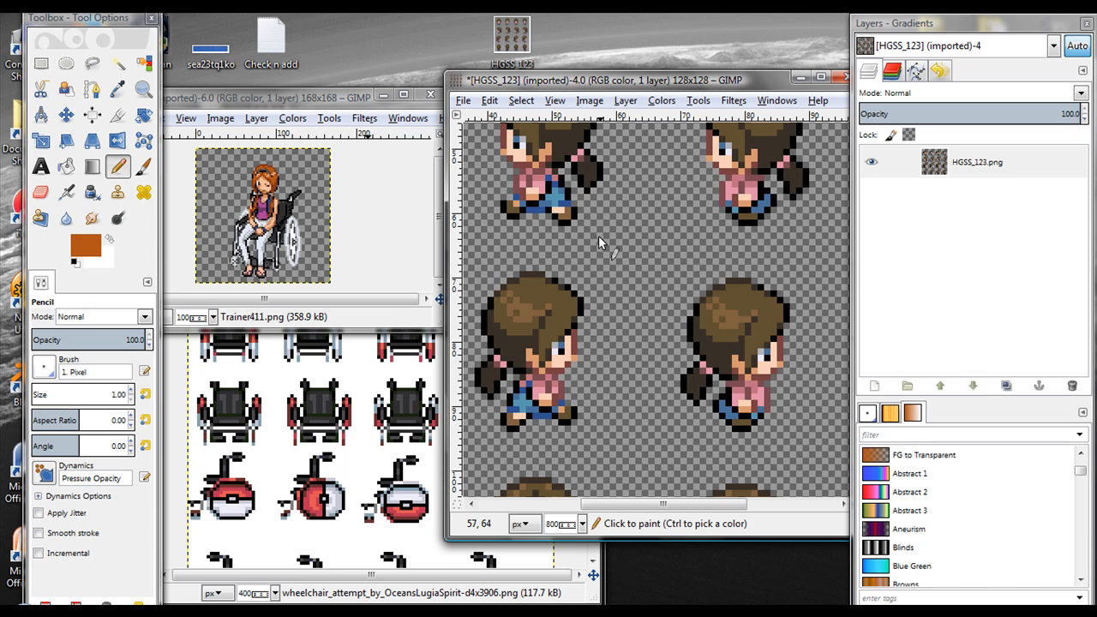
drag(598, 236, 618, 238)
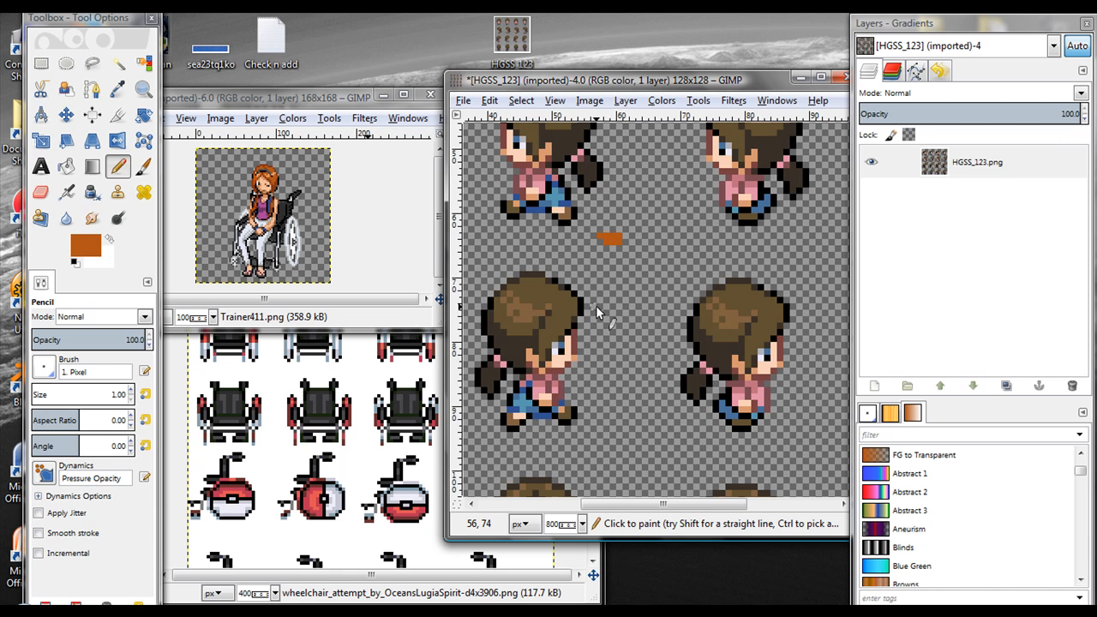
key(ctrl+z)
Step: Add a transparent 128 × 128 px layer to HGSS_123 and move it below the sprite layer
scroll(643, 289, up, 3)
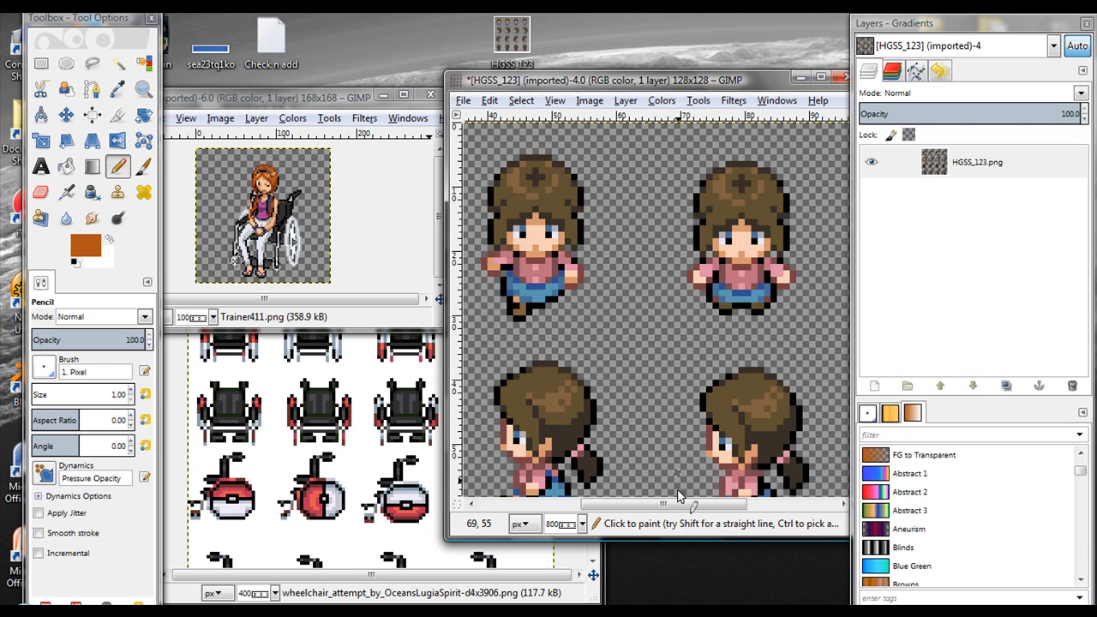
drag(679, 504, 557, 512)
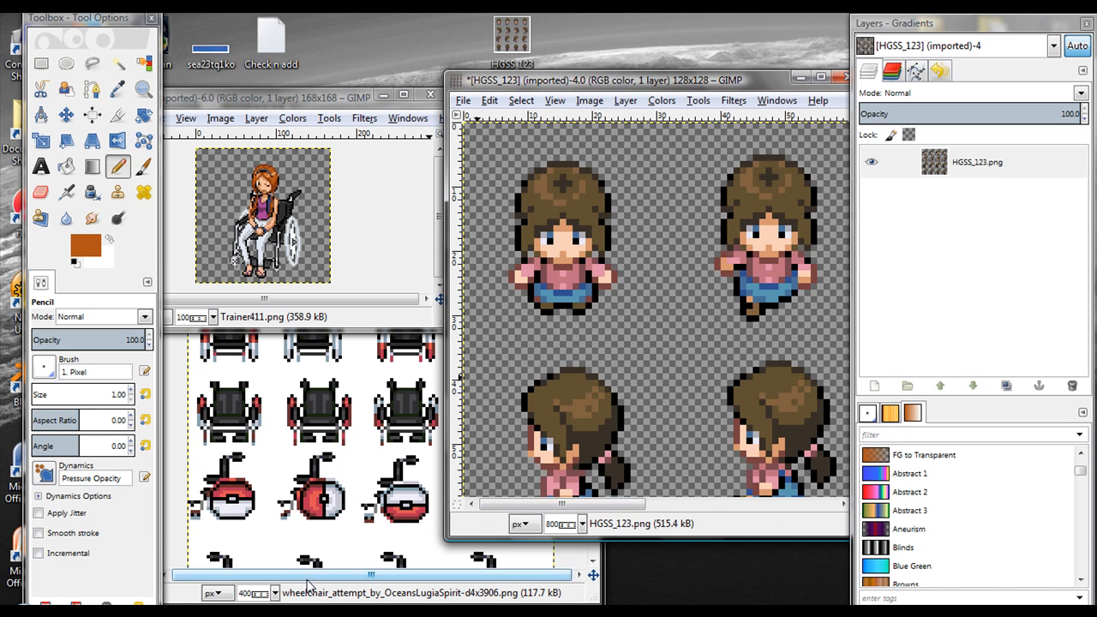
right_click(1049, 167)
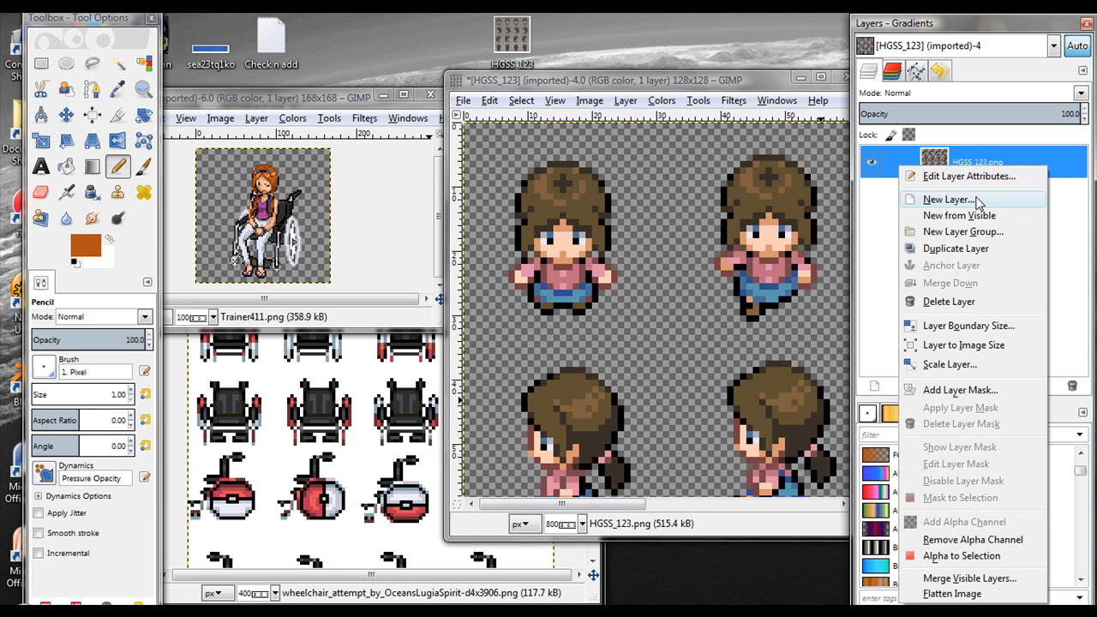
click(947, 198)
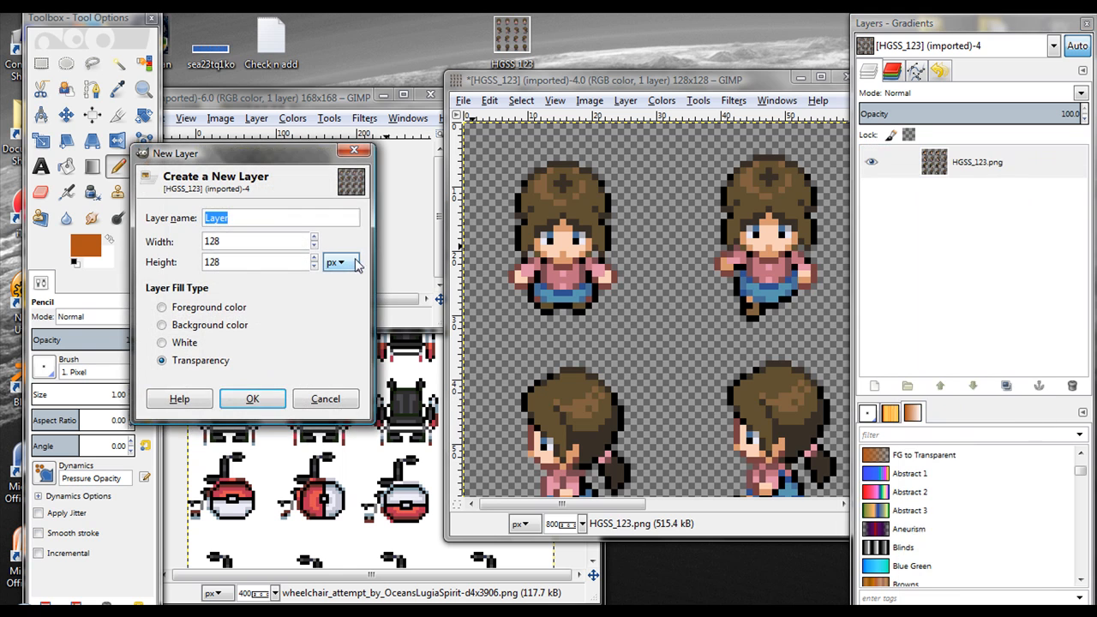
click(248, 398)
drag(1011, 172, 971, 211)
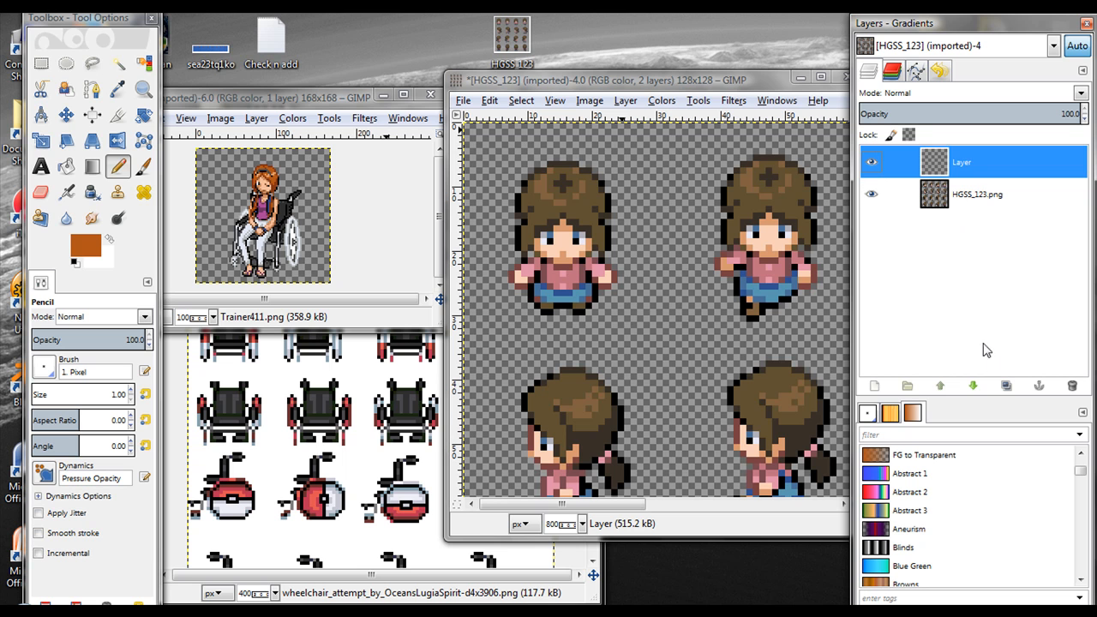
click(975, 387)
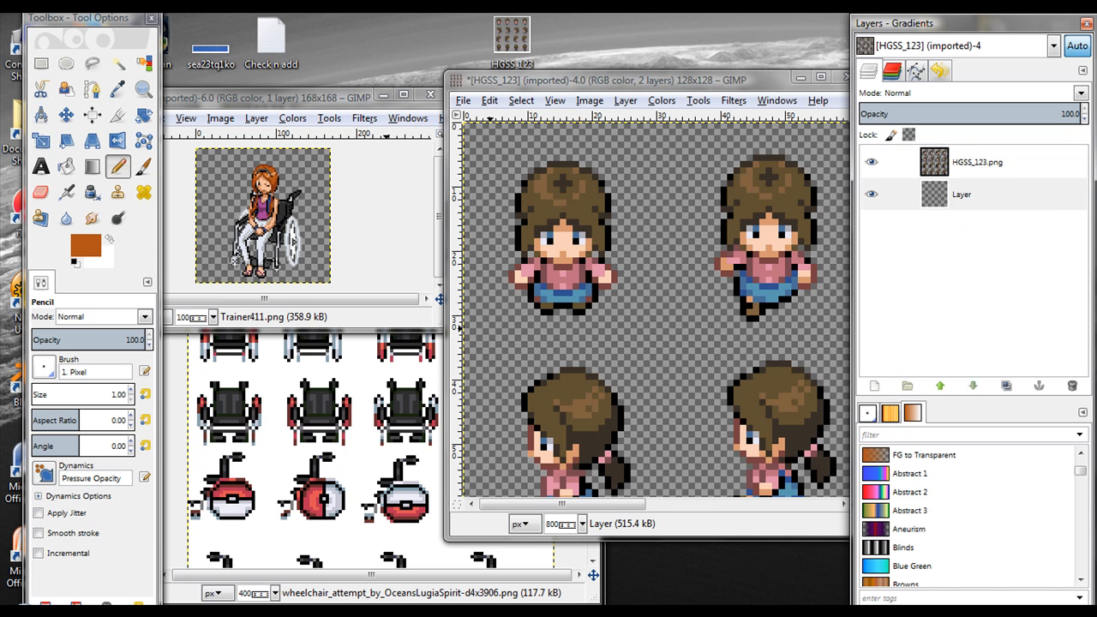
Step: Copy a 24 × 24 px rectangle around the first wheelchair in the sheet's second row, and clear the selection
click(297, 600)
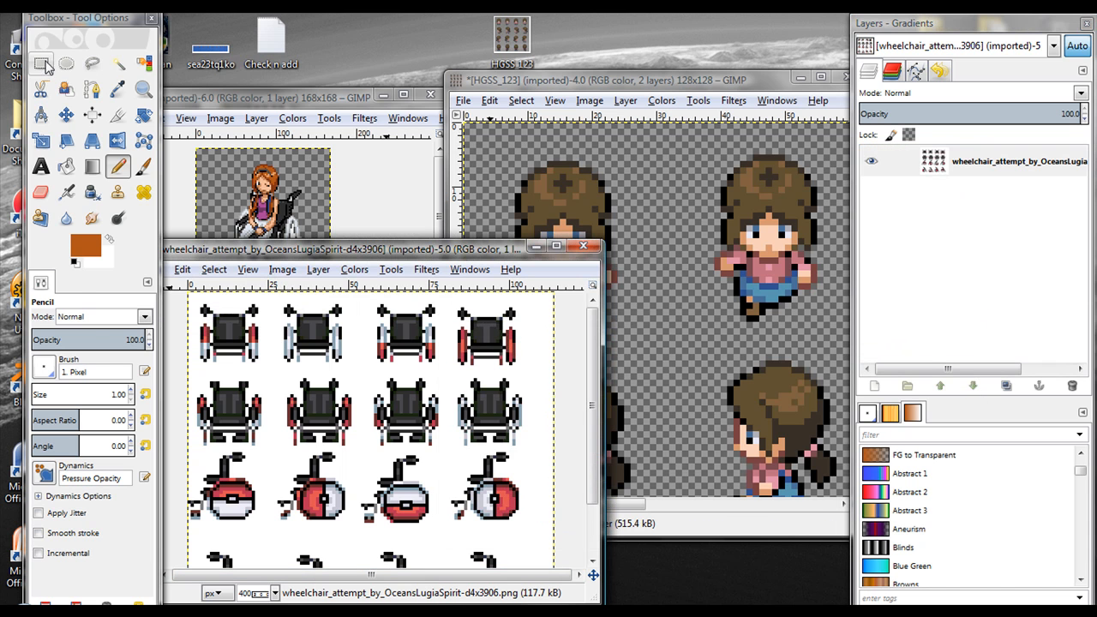
click(41, 63)
drag(268, 451, 191, 376)
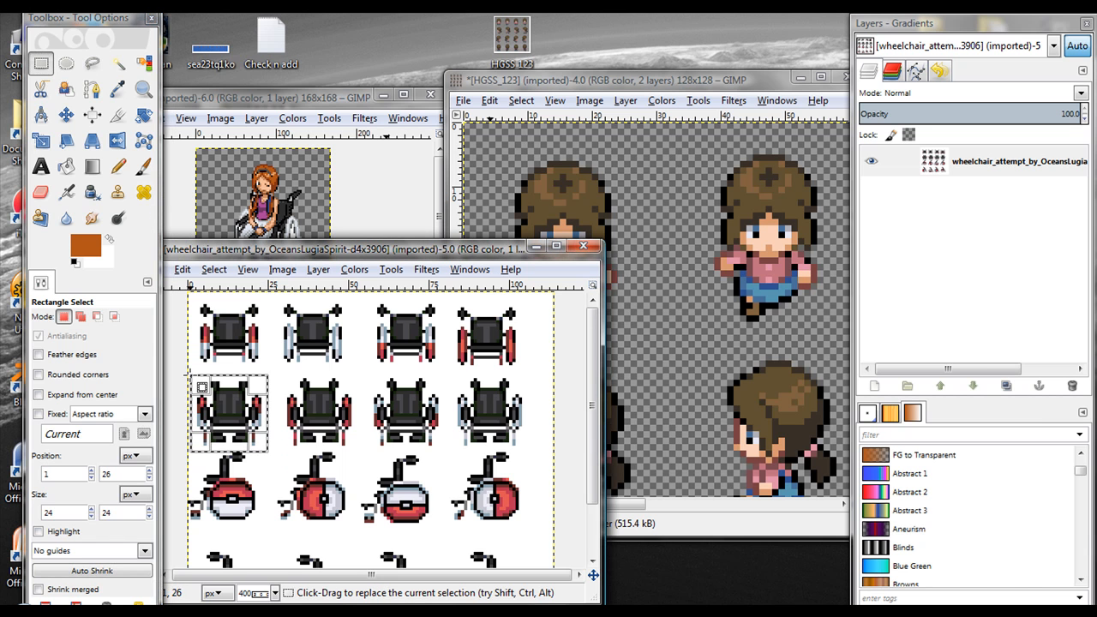
key(ctrl+c)
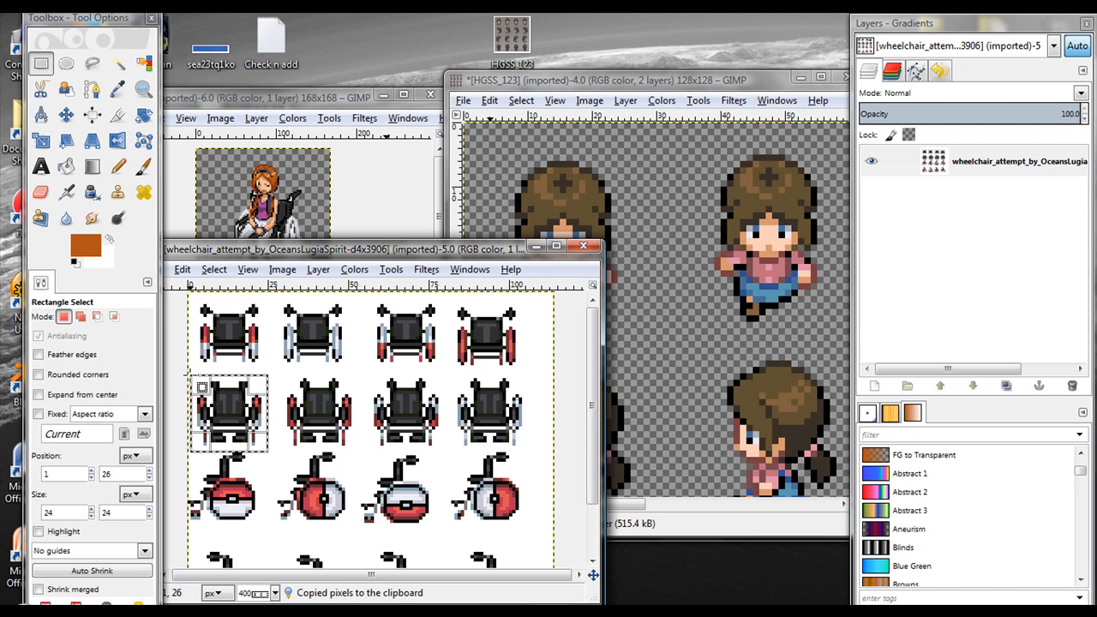
click(302, 395)
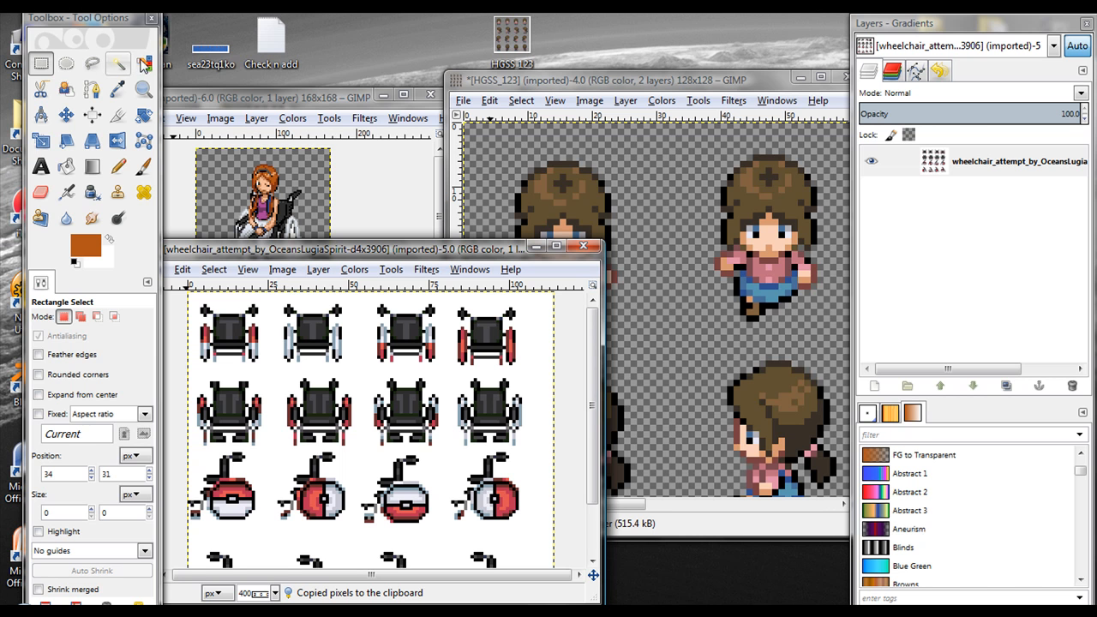
Step: Try selecting the sheet's white areas with Select by Color, and drop the selection
click(143, 63)
click(273, 368)
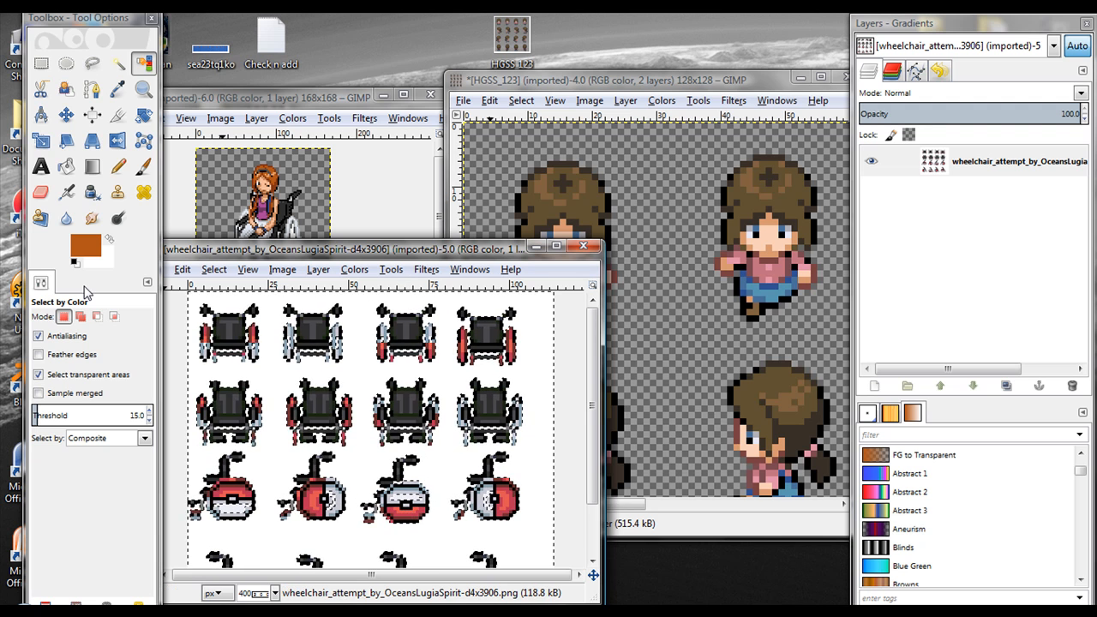
key(ctrl+shift+a)
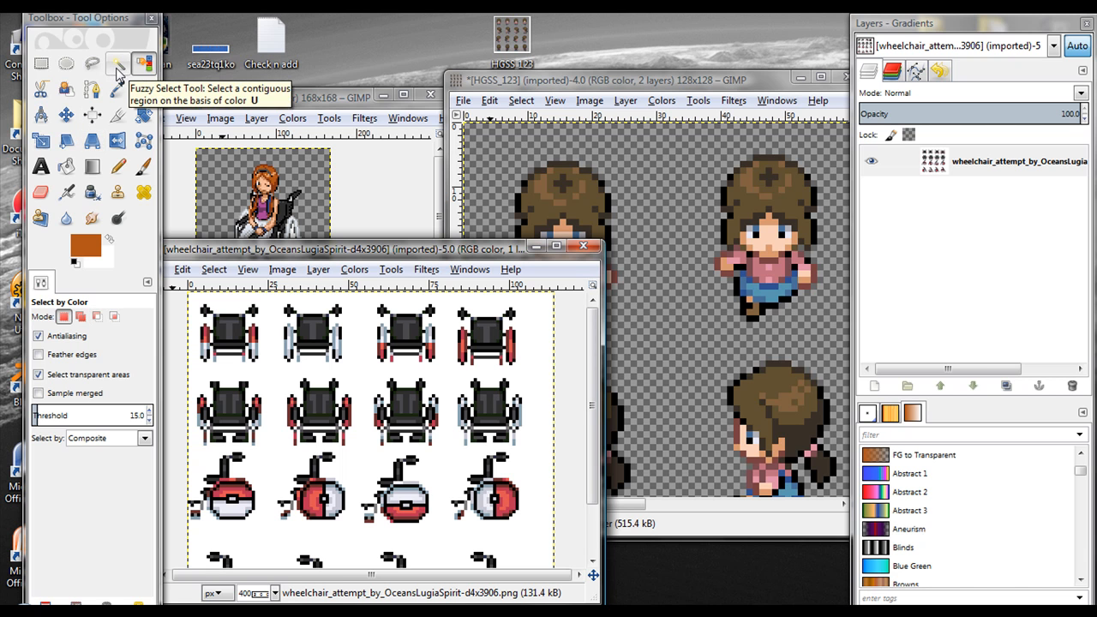
Step: Use Fuzzy Select on the sheet's white background and on the enclosed white gap of the first wheelchair
click(117, 65)
click(357, 364)
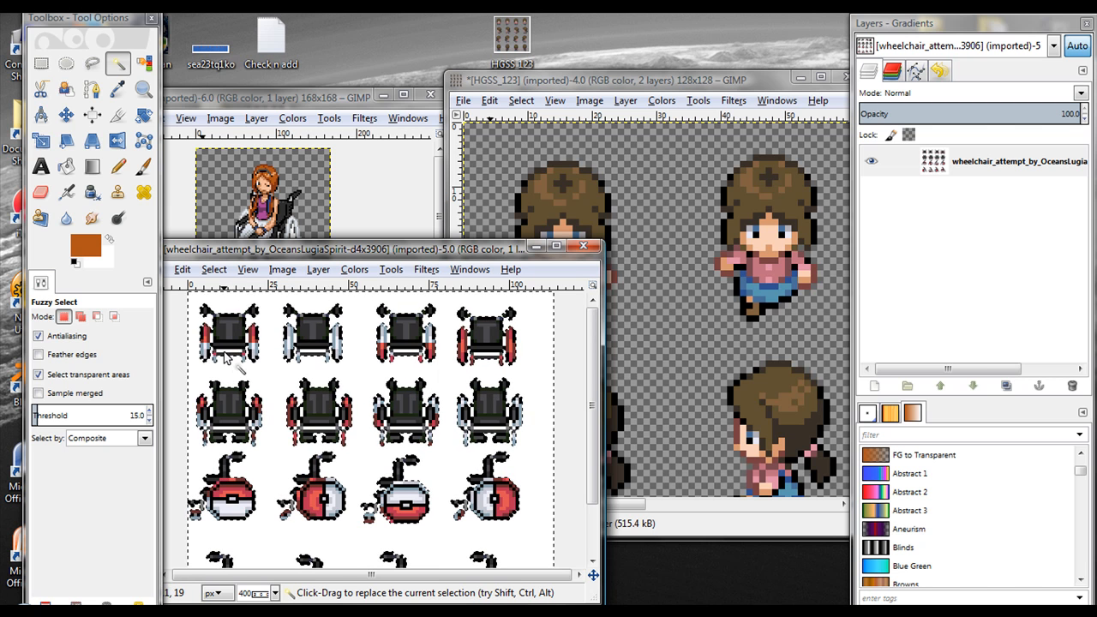
drag(226, 357, 215, 341)
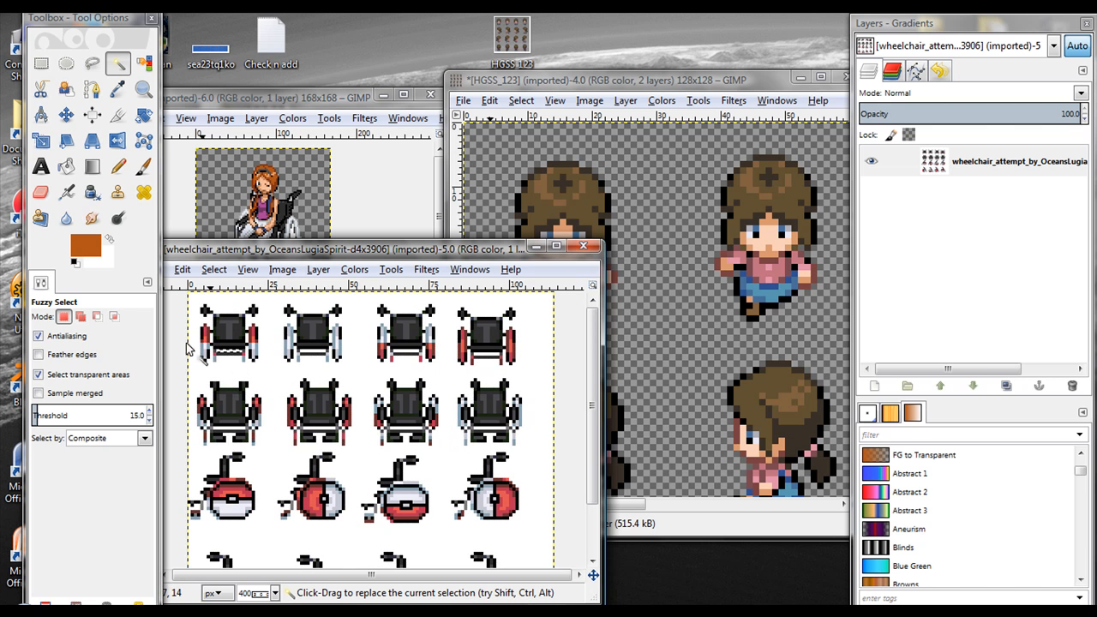
Step: Add the white background and the enclosed white gaps of the wheelchairs to the fuzzy selection, and clear them to transparency
click(82, 317)
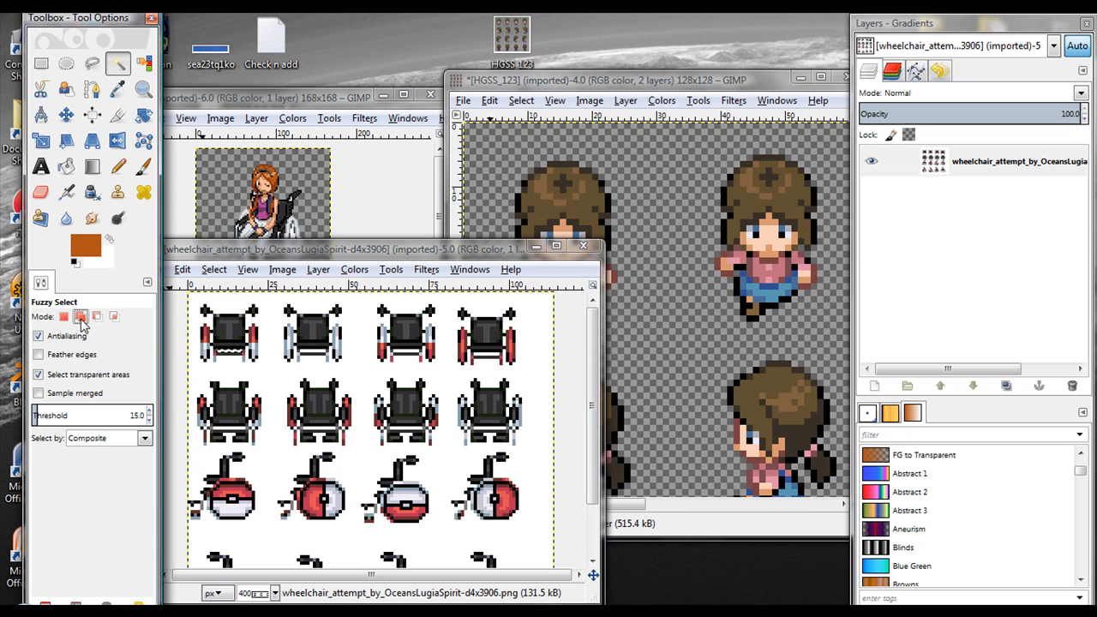
click(199, 347)
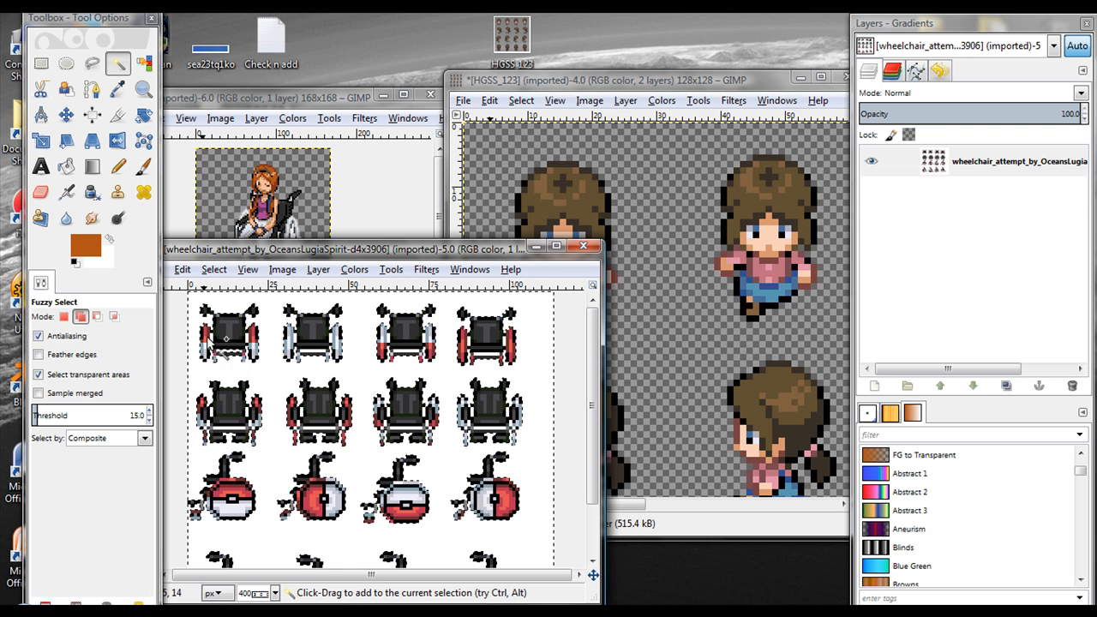
click(317, 351)
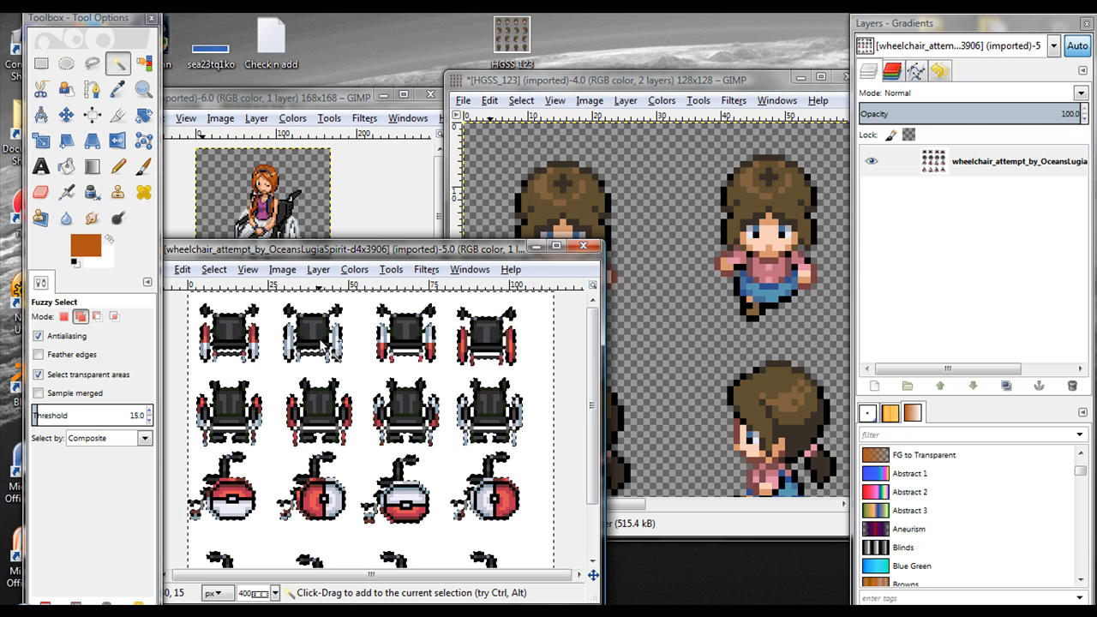
click(426, 340)
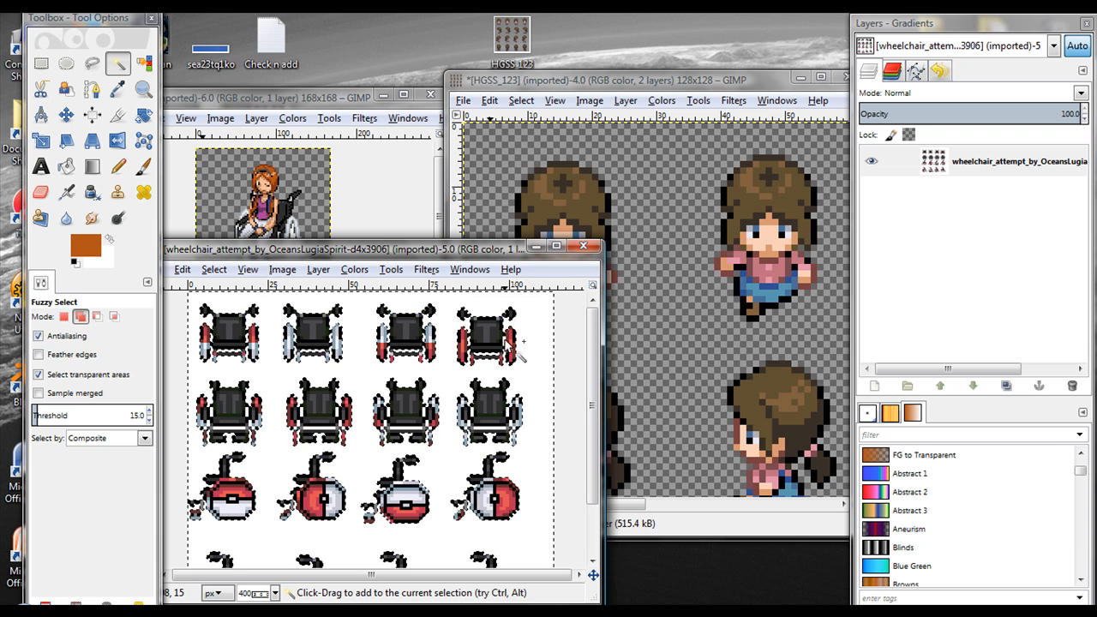
click(502, 420)
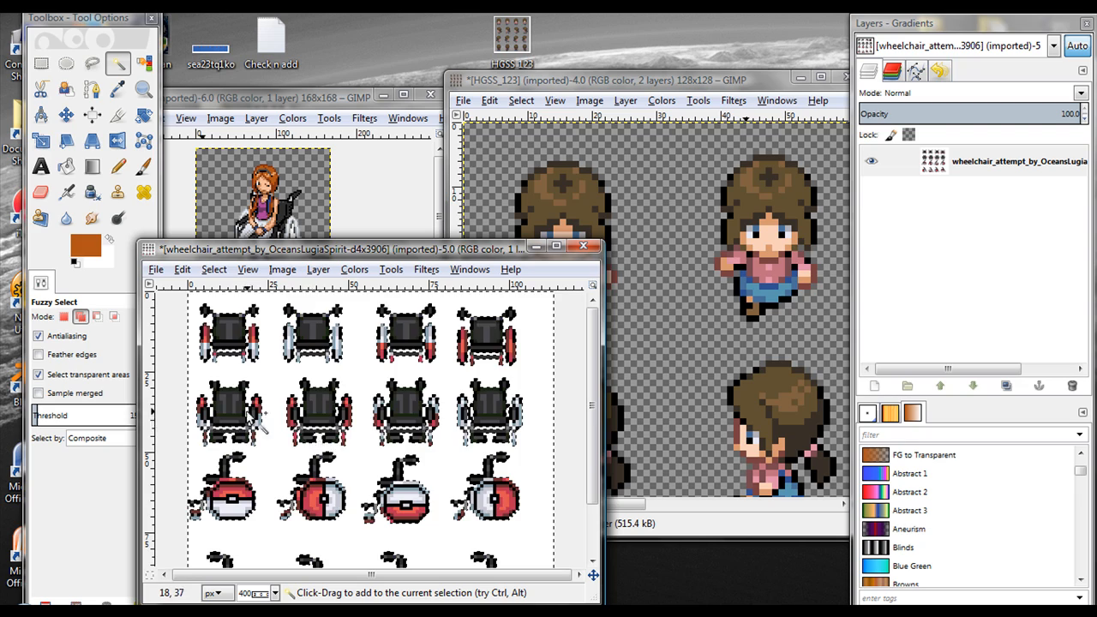
click(98, 317)
click(517, 434)
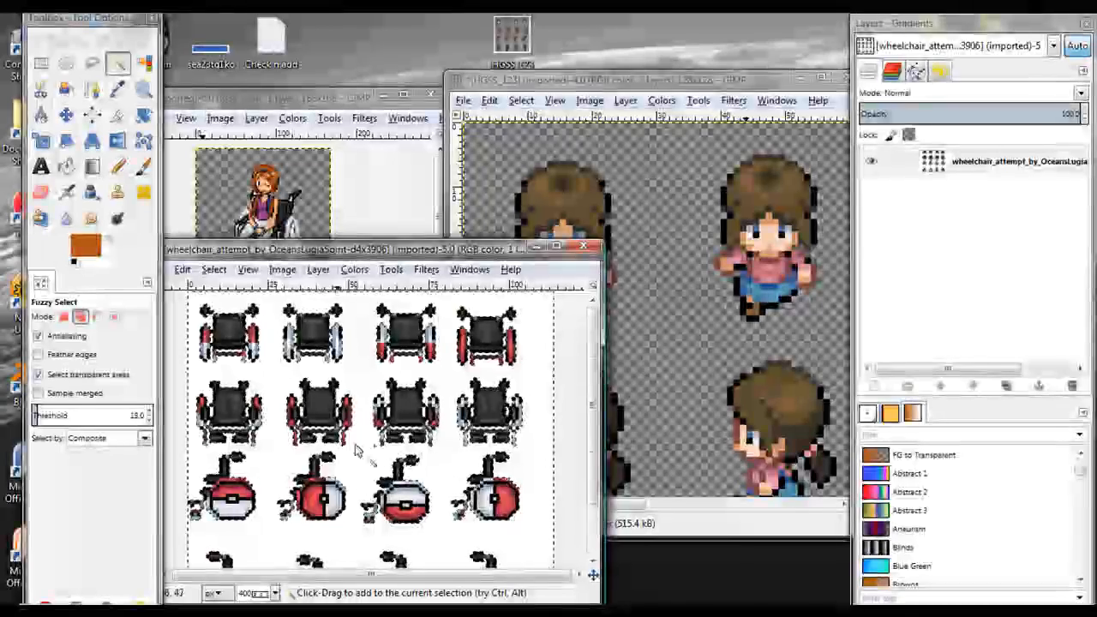
click(356, 451)
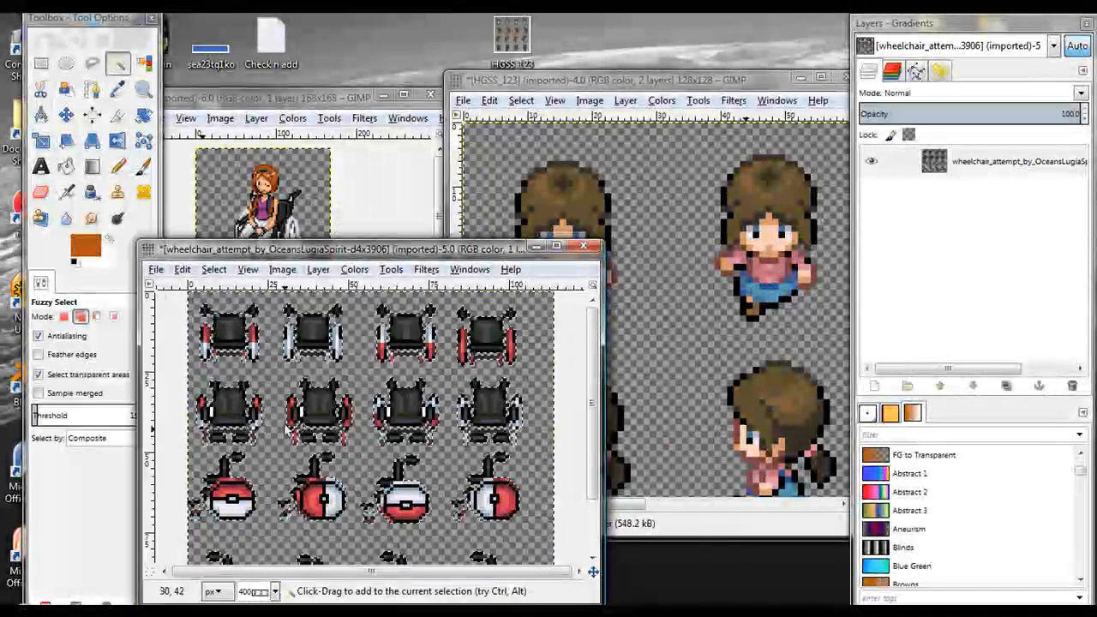
Step: Undo the removal of the white areas and move the wheelchair sheet's window higher
key(ctrl+z)
scroll(230, 442, down, 2)
scroll(230, 442, up, 2)
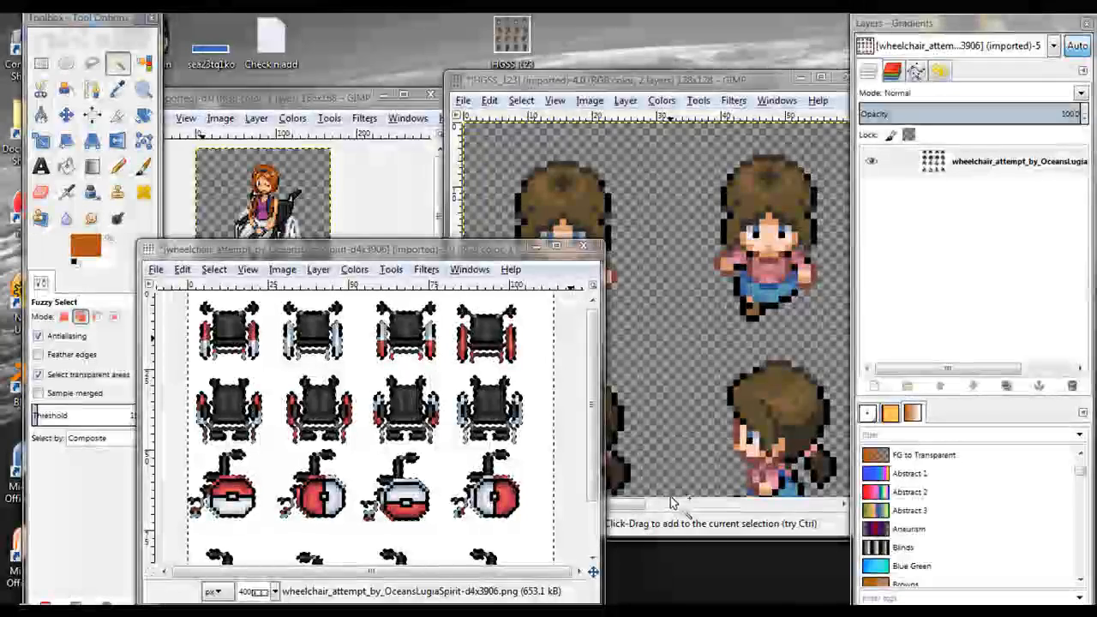
drag(326, 250, 340, 197)
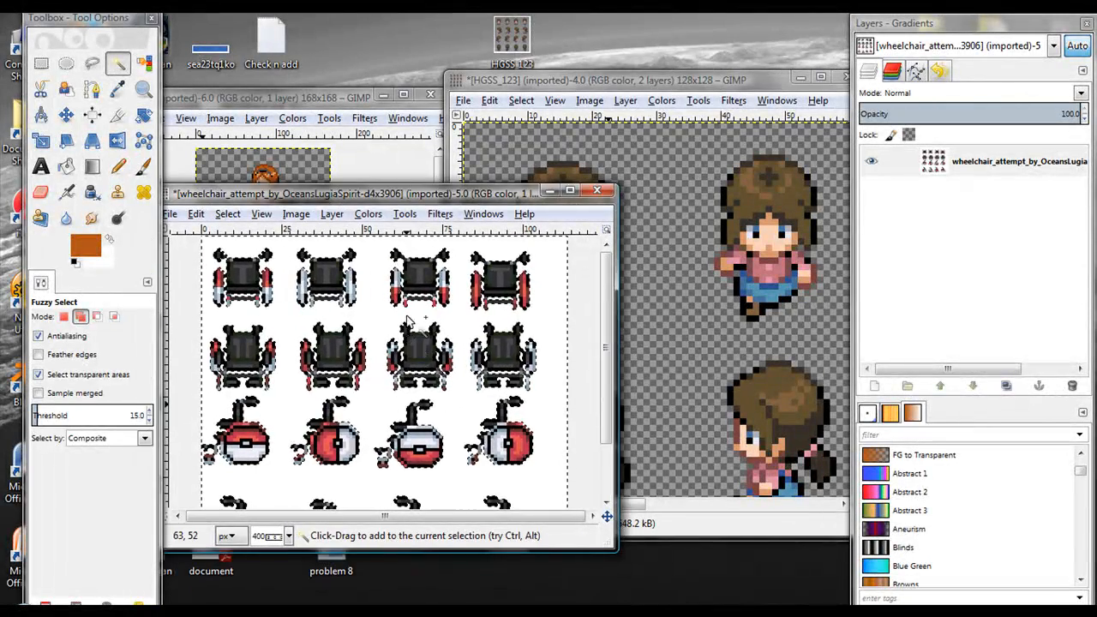
Step: Turn the selected white areas of the wheelchair sheet transparent with Color to Alpha, and clear the selection
click(406, 214)
mouse_move(368, 216)
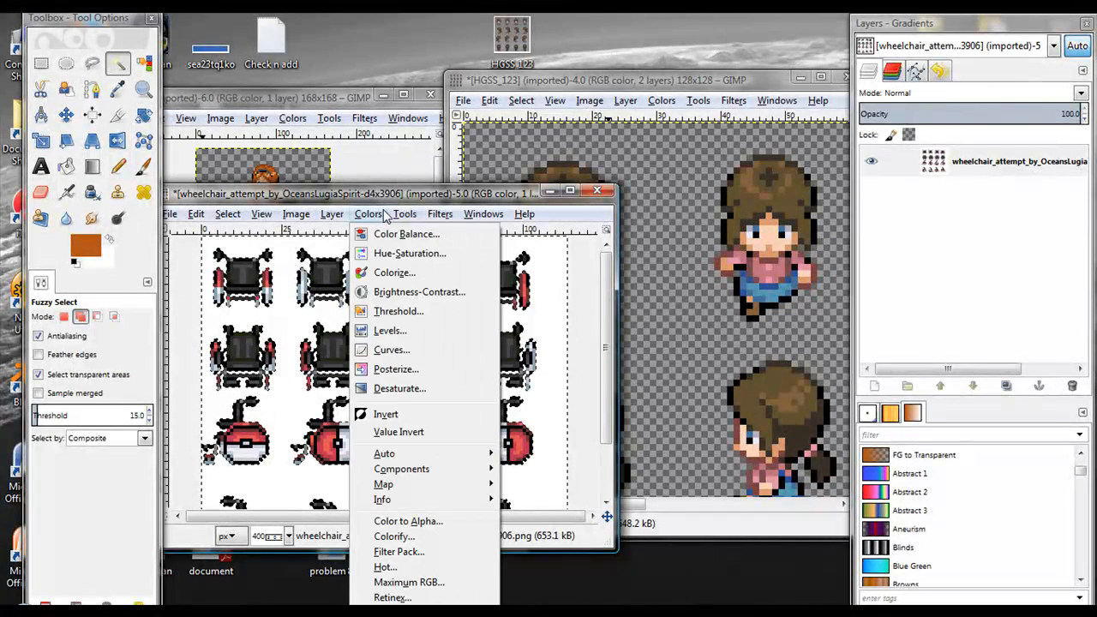
click(408, 521)
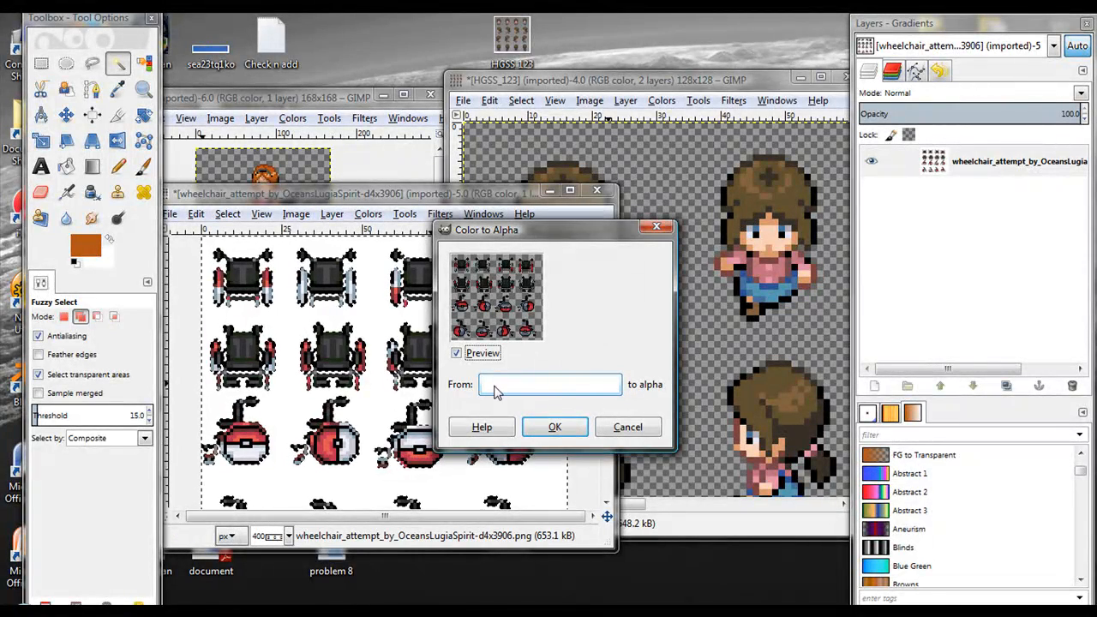
click(553, 427)
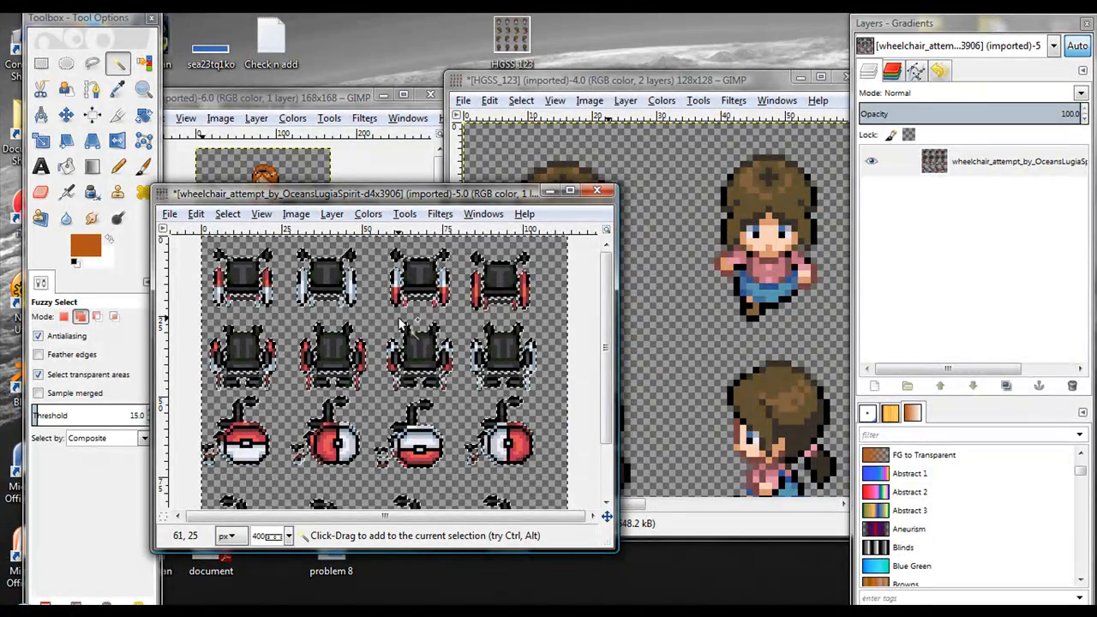
scroll(401, 324, down, 2)
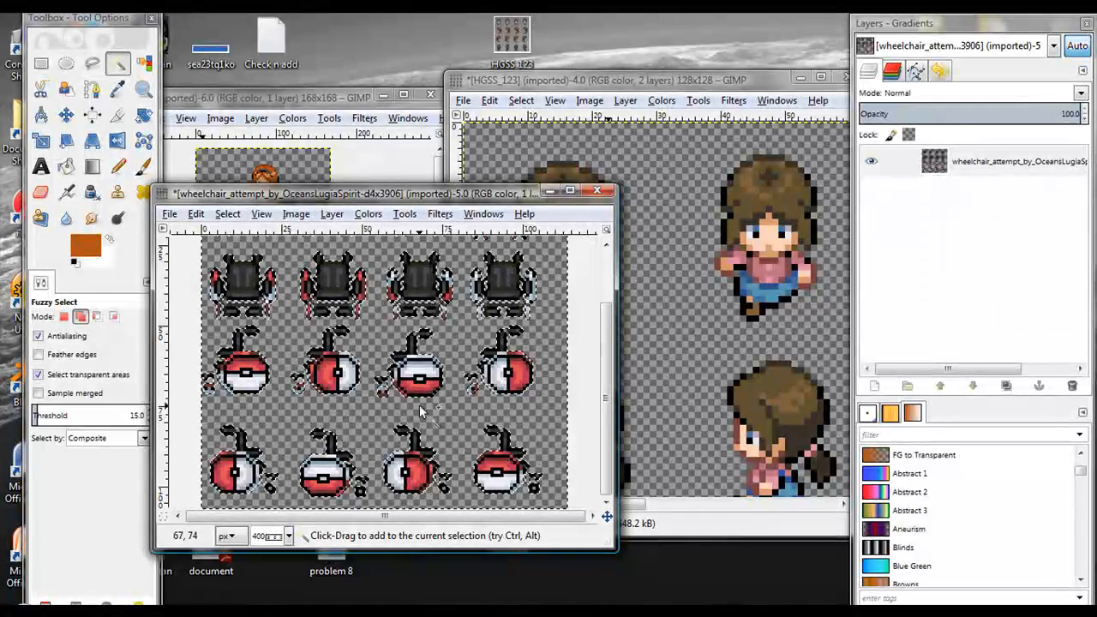
scroll(381, 348, up, 2)
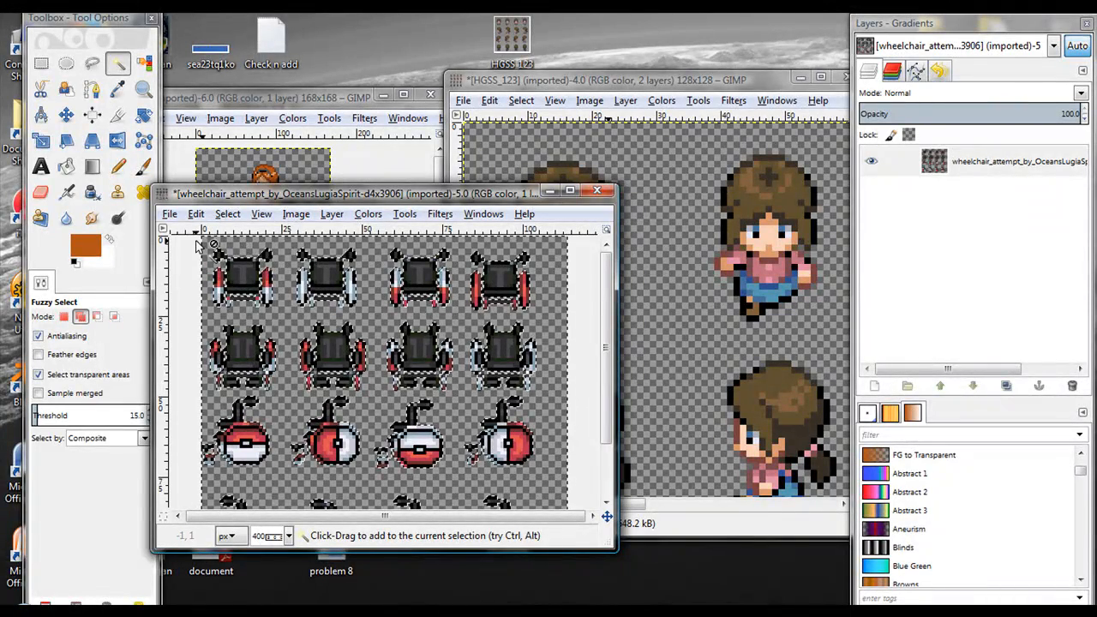
click(196, 214)
mouse_move(227, 213)
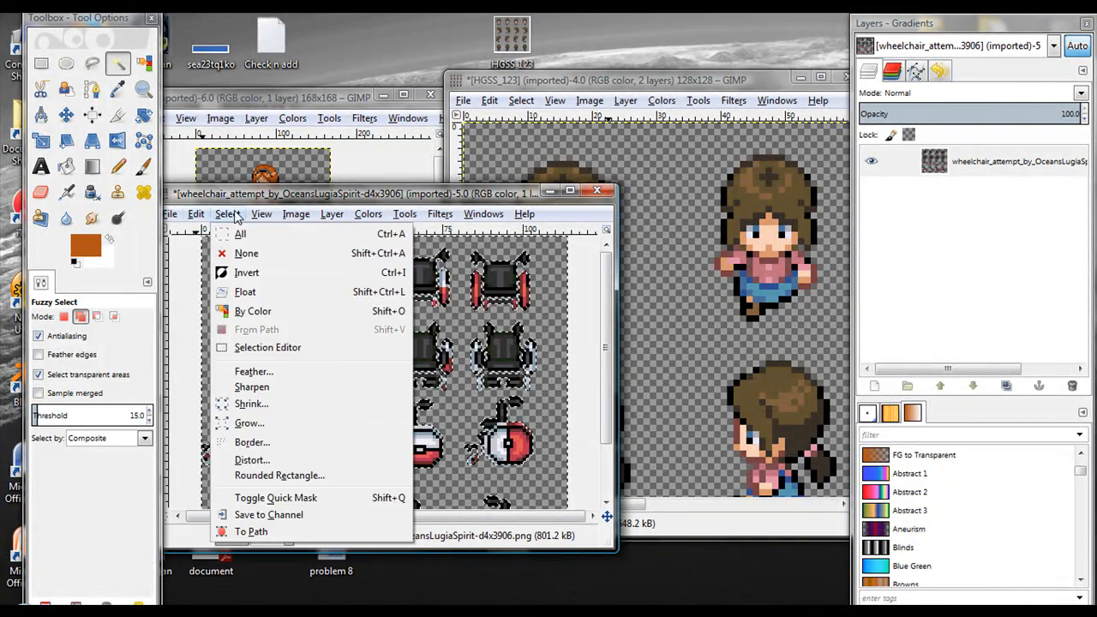
click(246, 253)
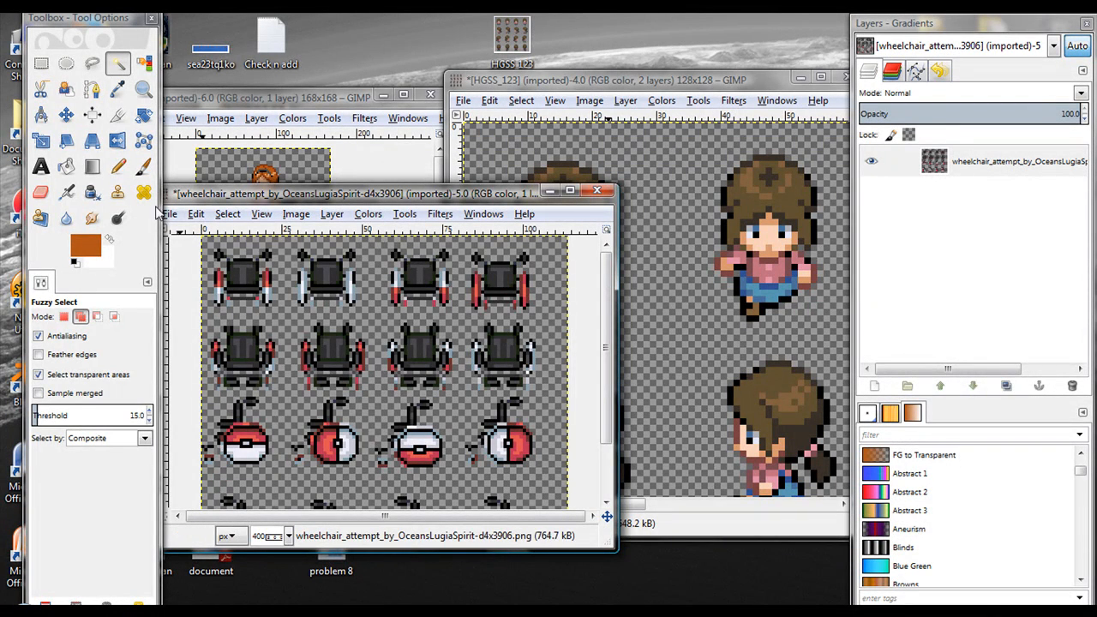
Step: Activate Rectangle Select and reposition the wheelchair sheet's window in front of the HGSS_123 image
scroll(388, 356, down, 3)
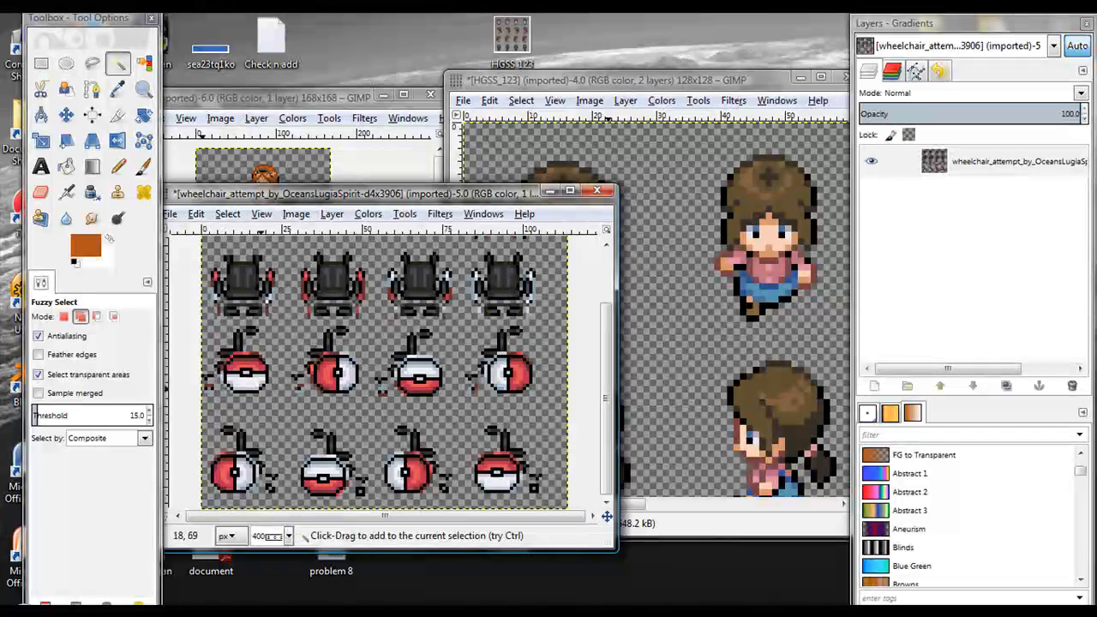
key(r)
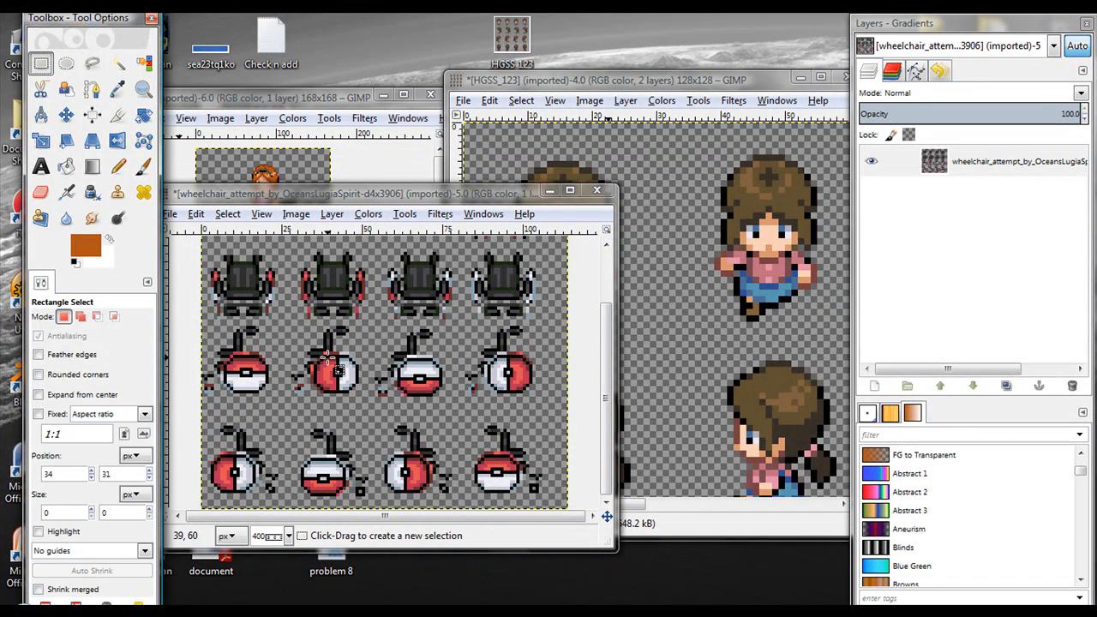
scroll(311, 318, up, 3)
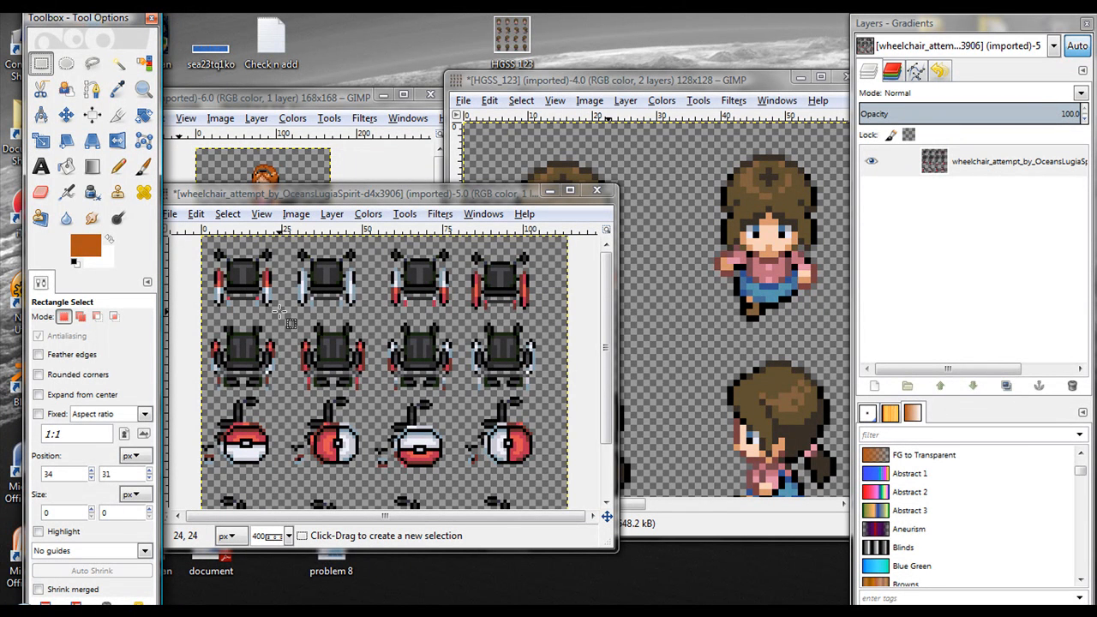
drag(343, 193, 371, 229)
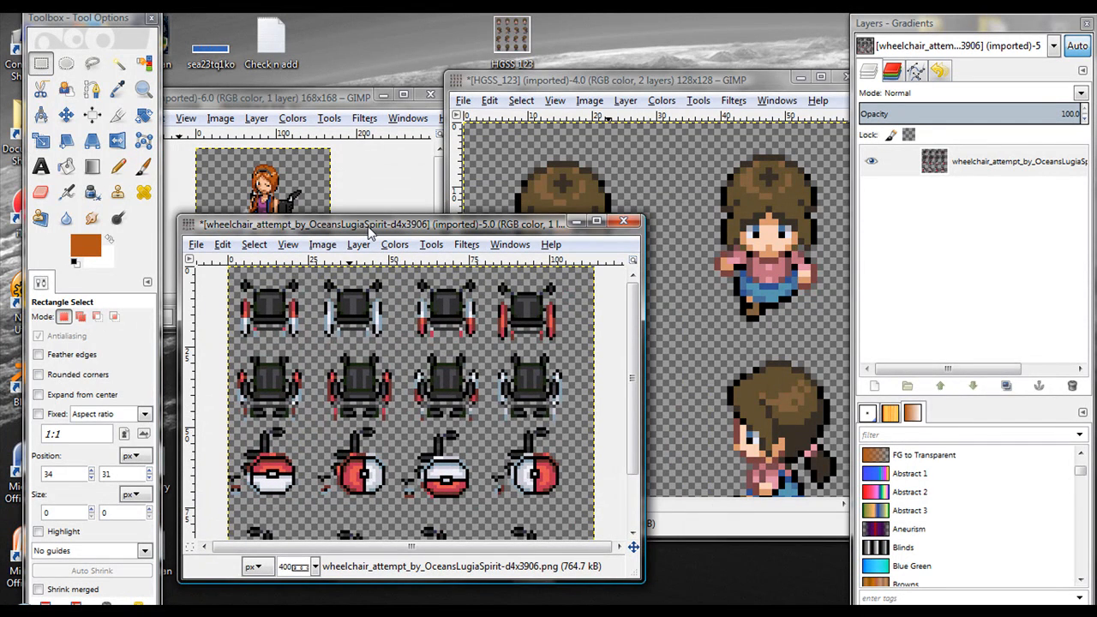
click(744, 257)
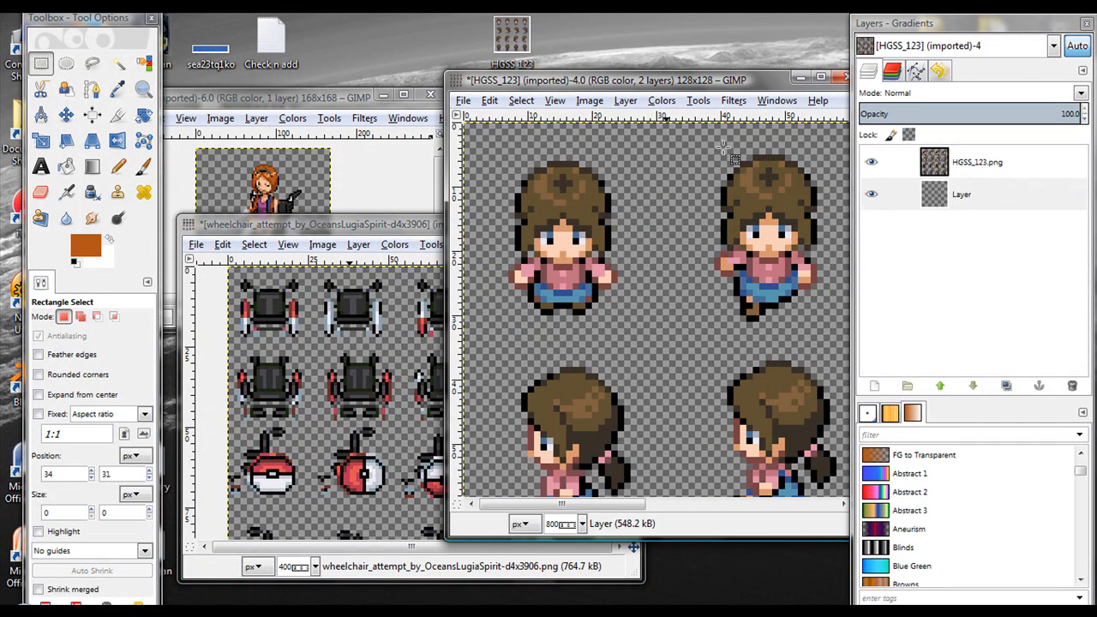
drag(344, 224, 353, 183)
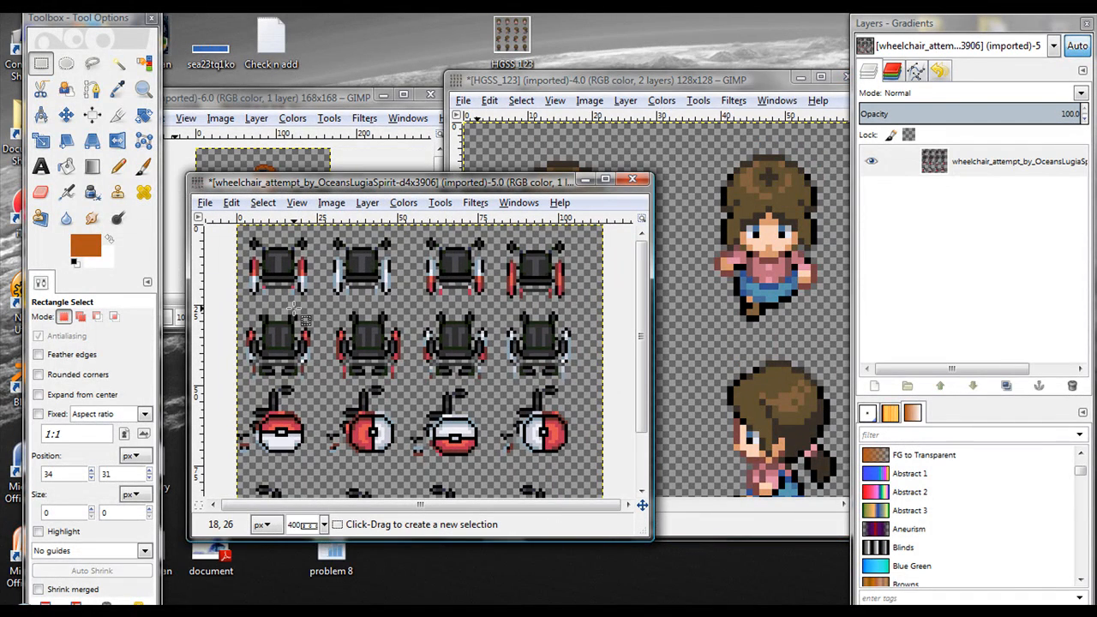
click(310, 377)
mouse_move(310, 377)
mouse_down()
mouse_move(297, 374)
mouse_move(315, 380)
mouse_up()
click(341, 354)
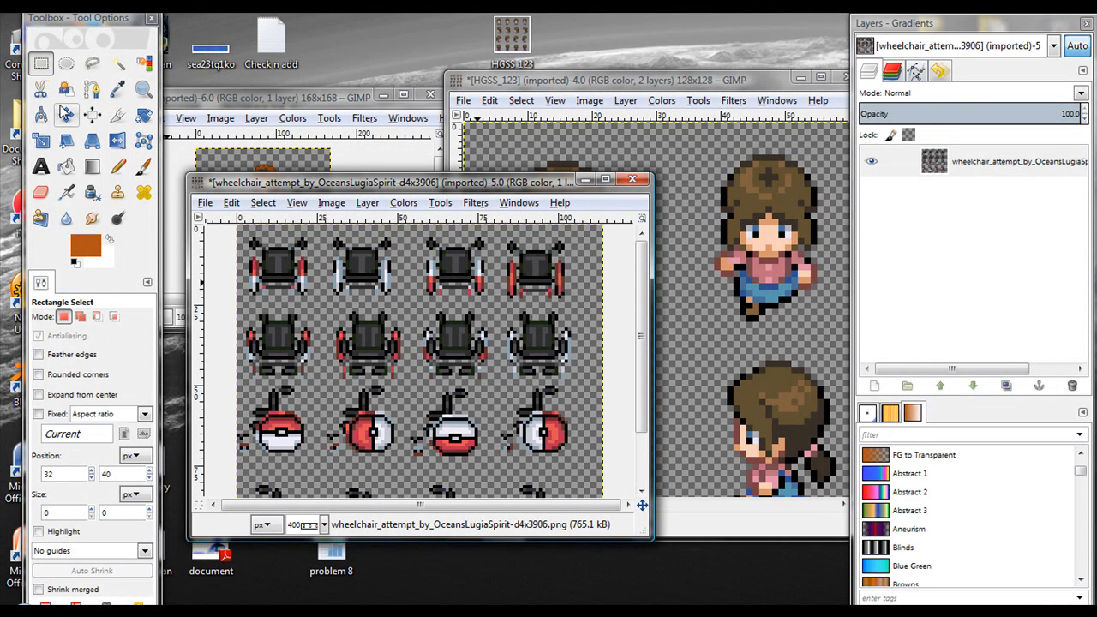
Step: Fuzzy-select the leftover spot beside the fourth wheelchair in the second row and apply Color to Alpha to it
click(118, 66)
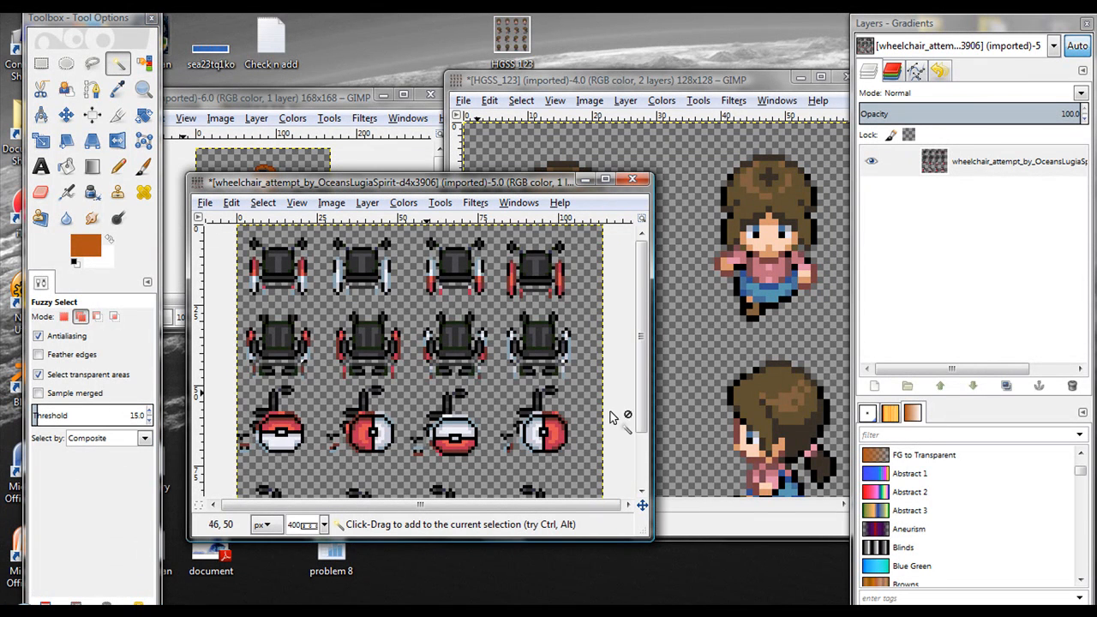
scroll(480, 381, down, 2)
click(566, 294)
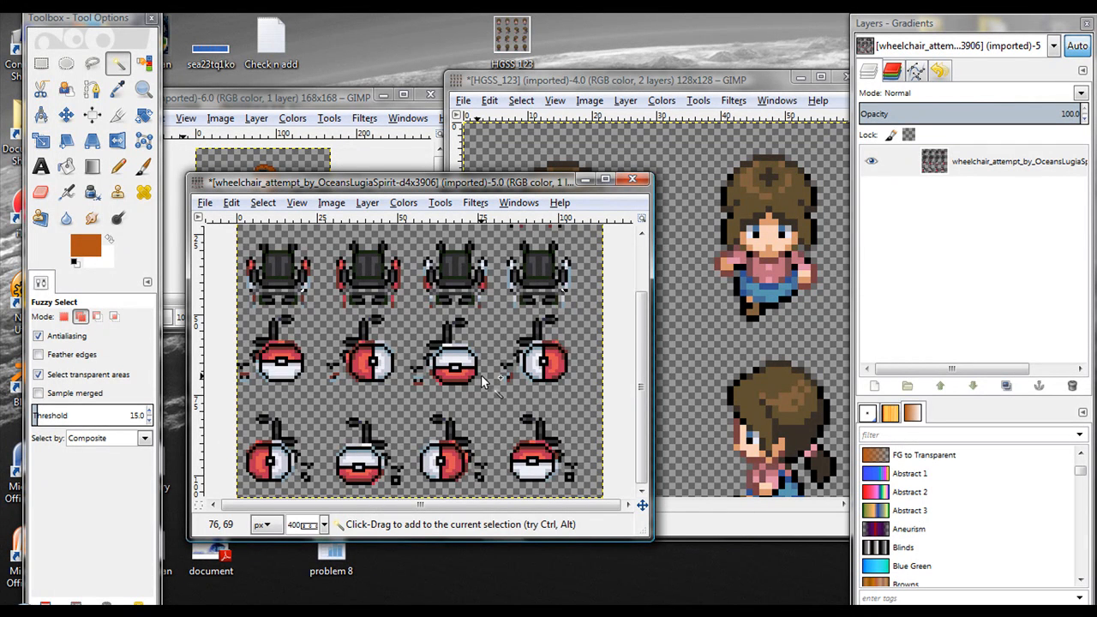
scroll(481, 375, up, 2)
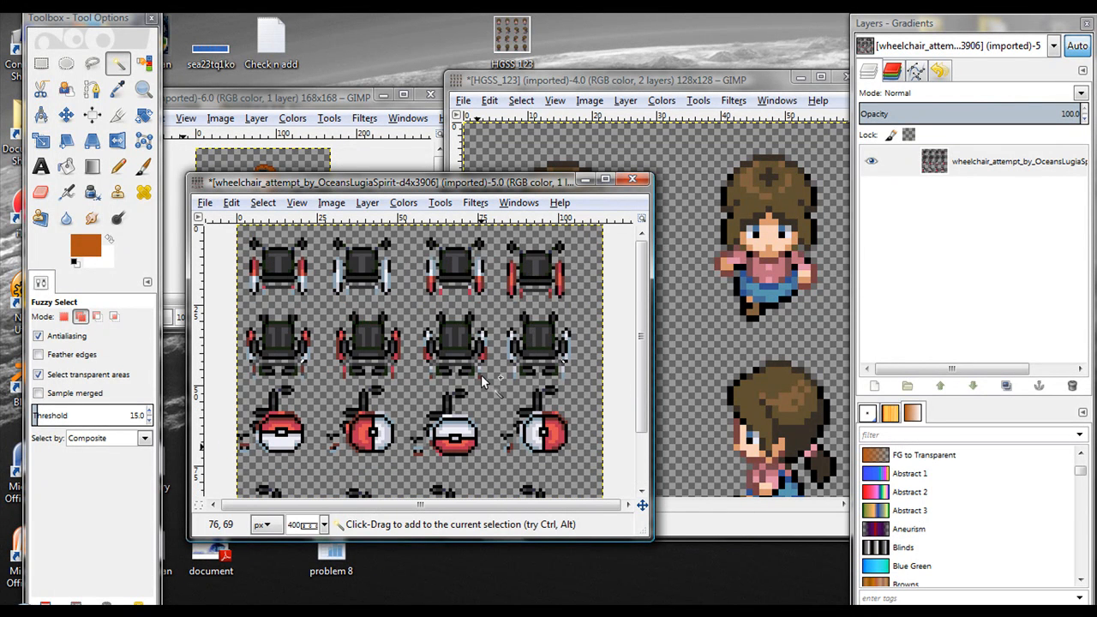
click(440, 202)
mouse_move(403, 202)
click(437, 511)
click(556, 391)
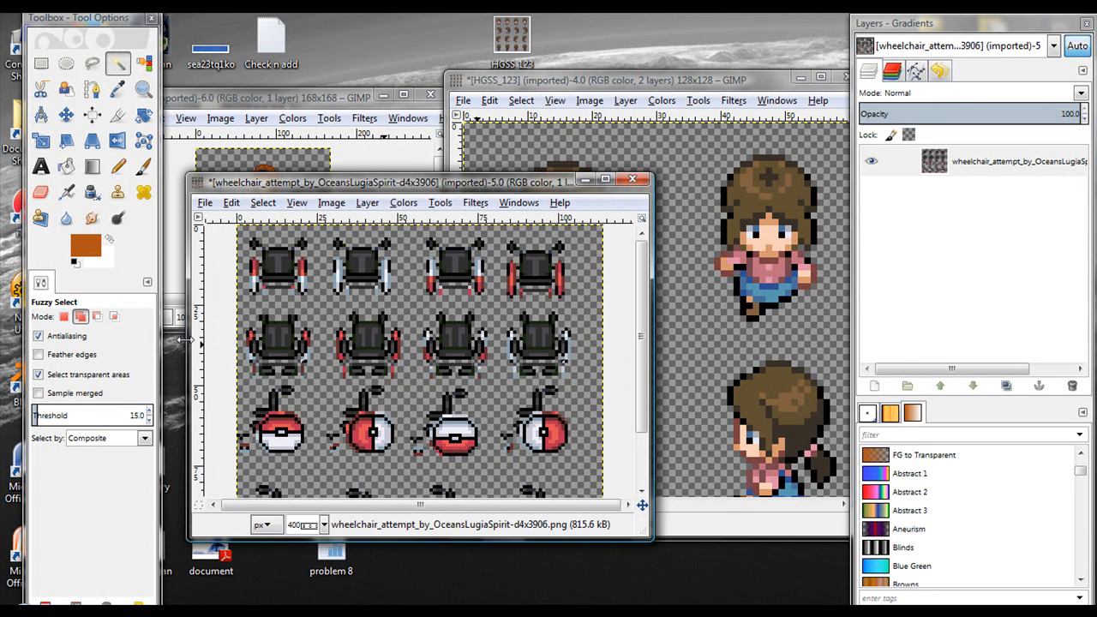
Step: Select a 25 × 25 px rectangle around the first wheelchair of the second row and copy it
click(40, 64)
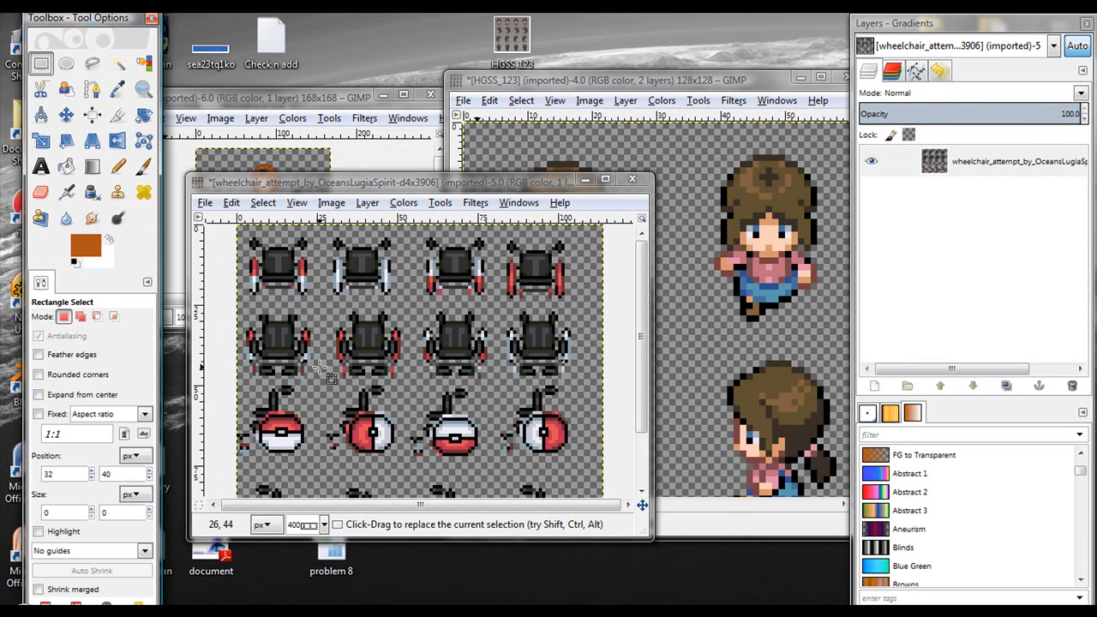
click(319, 367)
drag(322, 381, 241, 305)
key(ctrl+c)
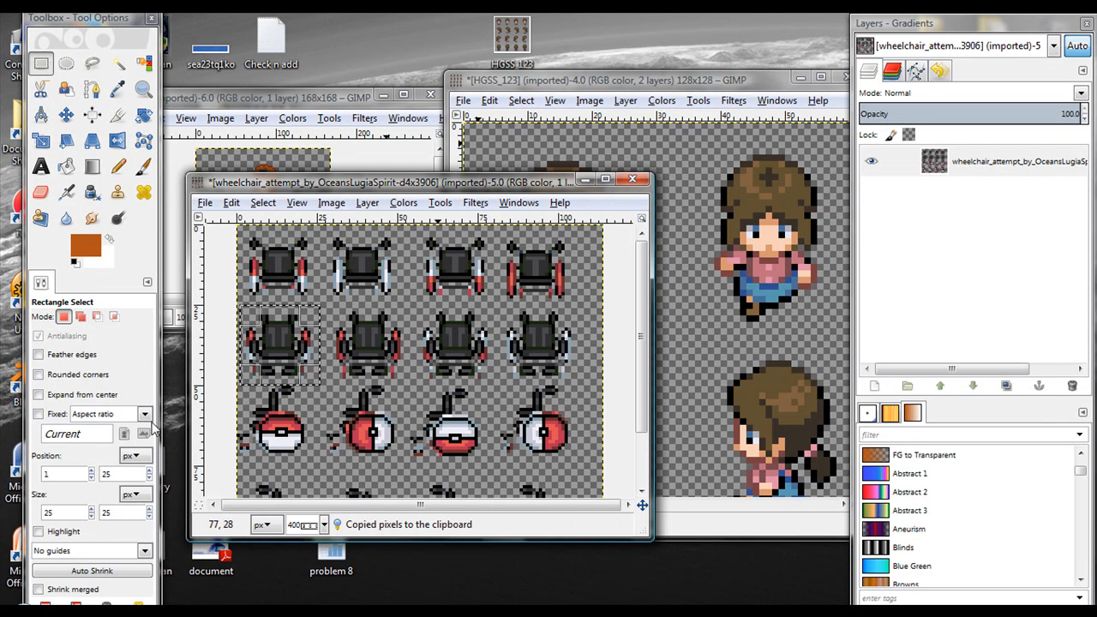
Step: Paste the wheelchair into the HGSS_123 image, align it behind the first front-facing sprite, and anchor it to the lower layer
click(678, 115)
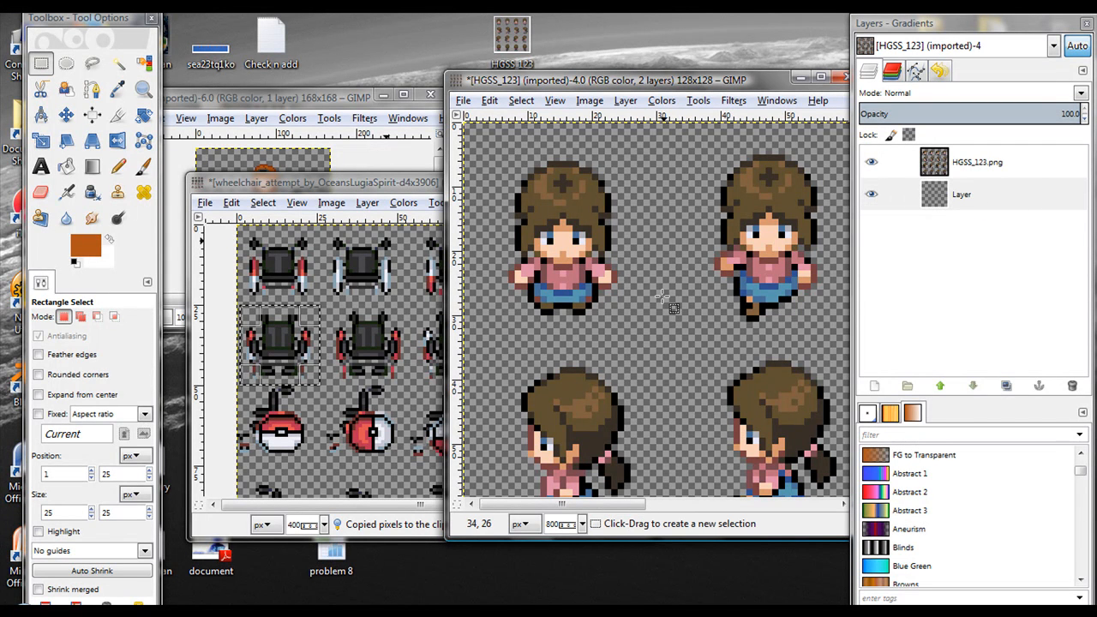
key(ctrl+v)
drag(660, 296, 565, 273)
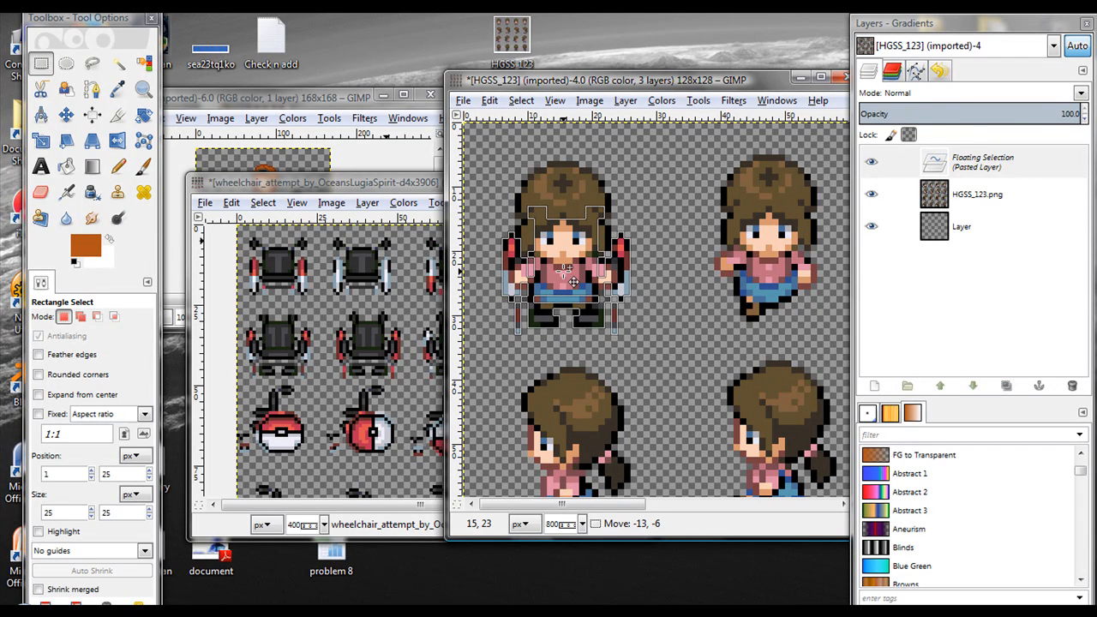
drag(564, 270, 565, 275)
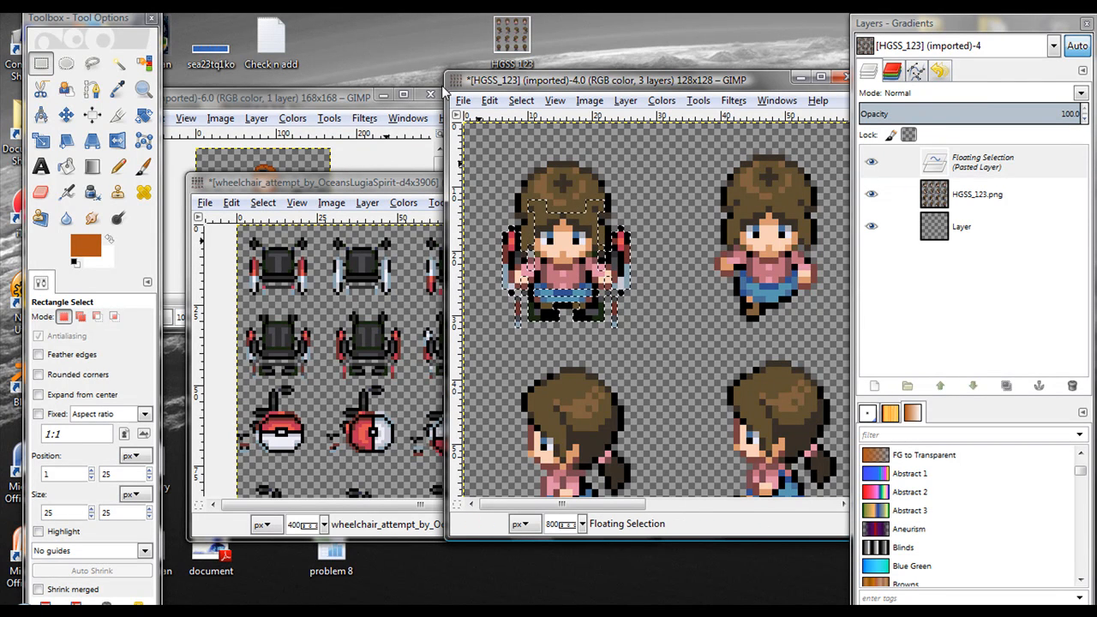
key(ctrl)
click(667, 228)
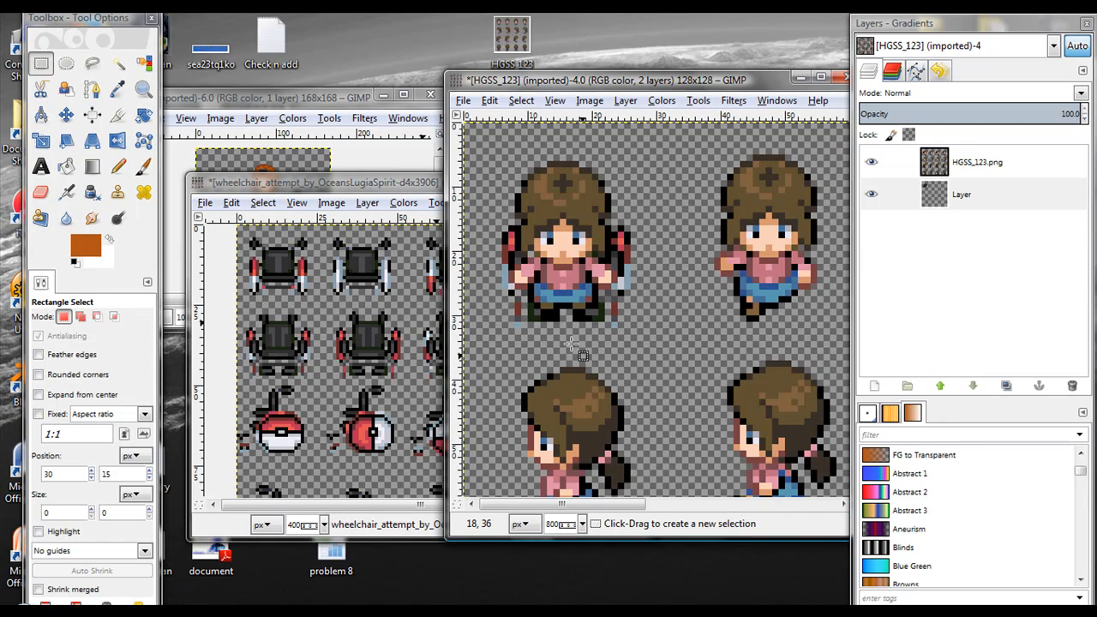
Step: Compare the stacking order by moving the wheelchair layer above HGSS_123.png and returning it below
click(940, 386)
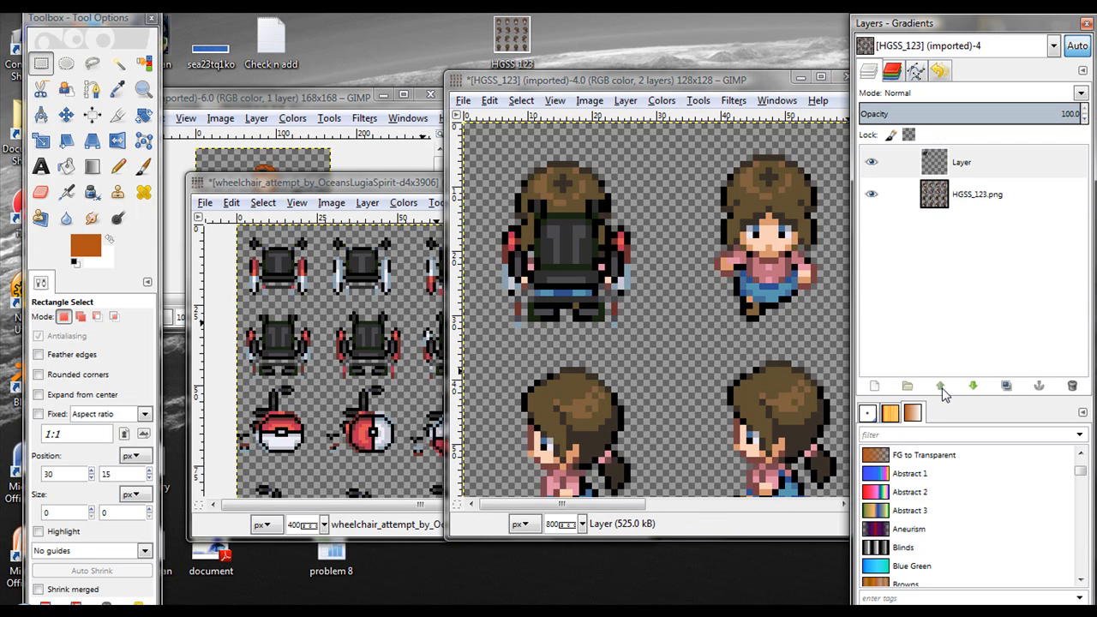
click(973, 388)
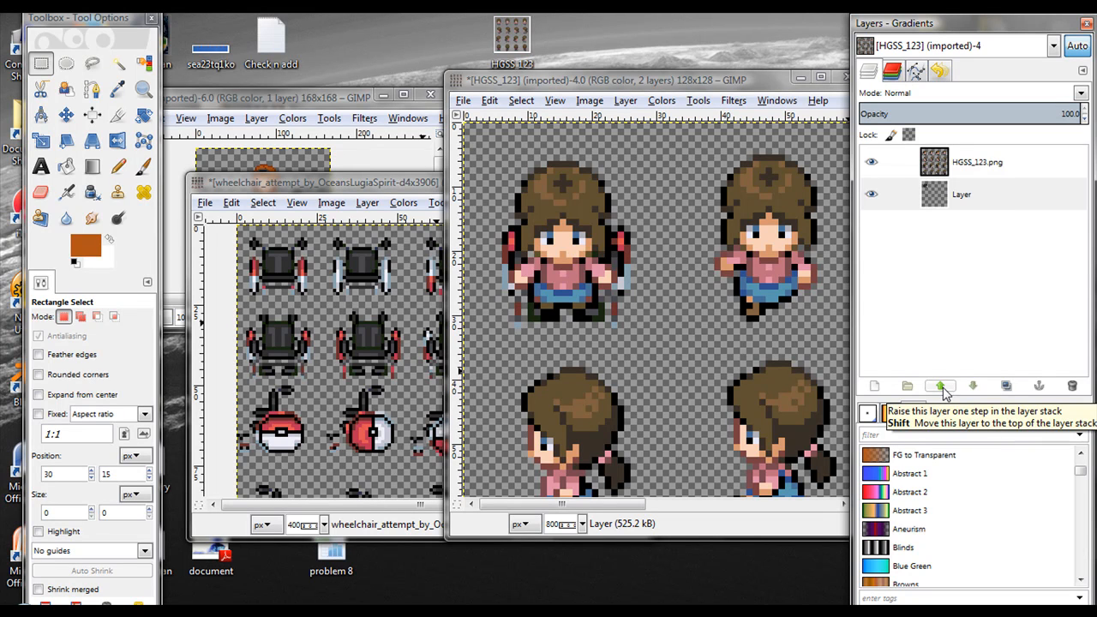
click(942, 387)
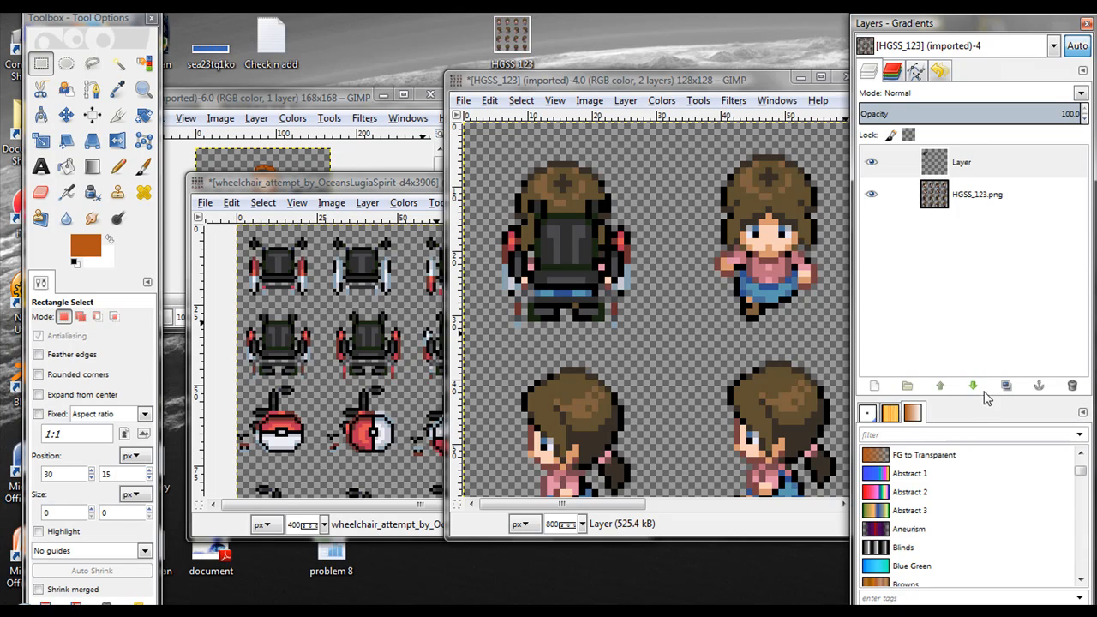
drag(991, 167, 972, 222)
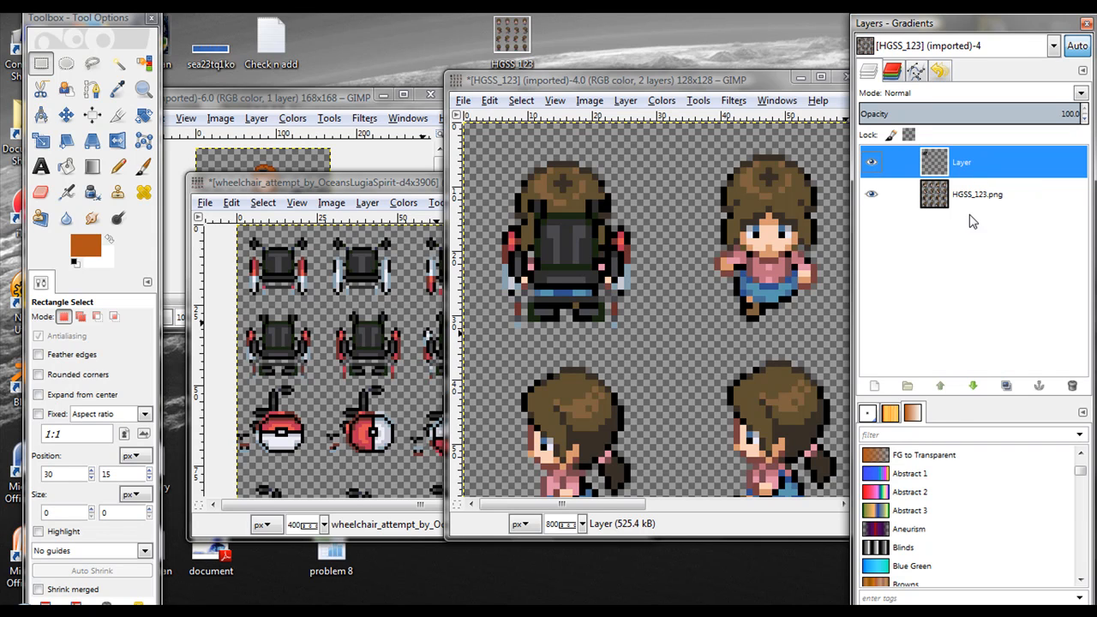
click(972, 388)
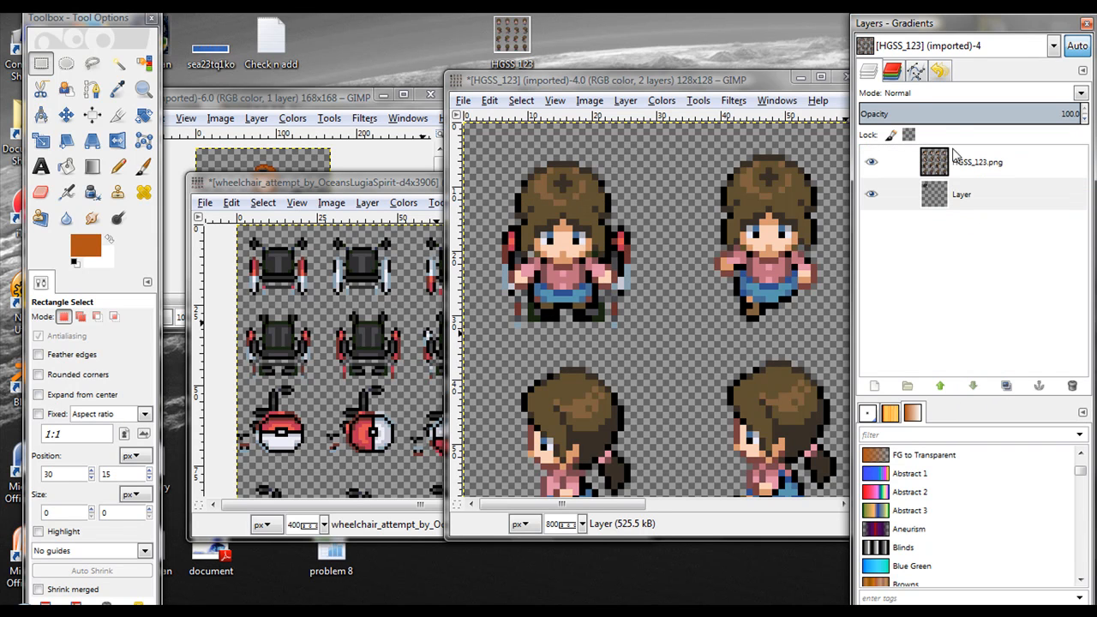
Step: Toggle the visibility of the HGSS_123.png layer and the wheelchair layer to check what each one contains
click(871, 163)
click(872, 163)
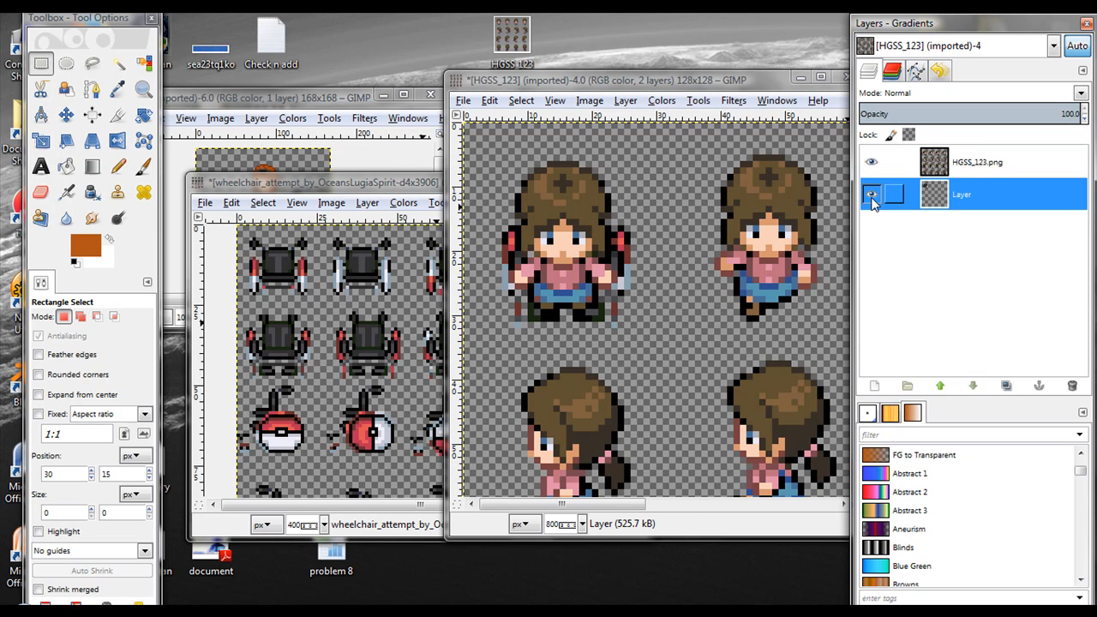
click(871, 195)
click(872, 195)
click(872, 162)
click(873, 162)
Step: Paste a second copy of the wheelchair into the HGSS_123 image, and undo the paste
click(348, 184)
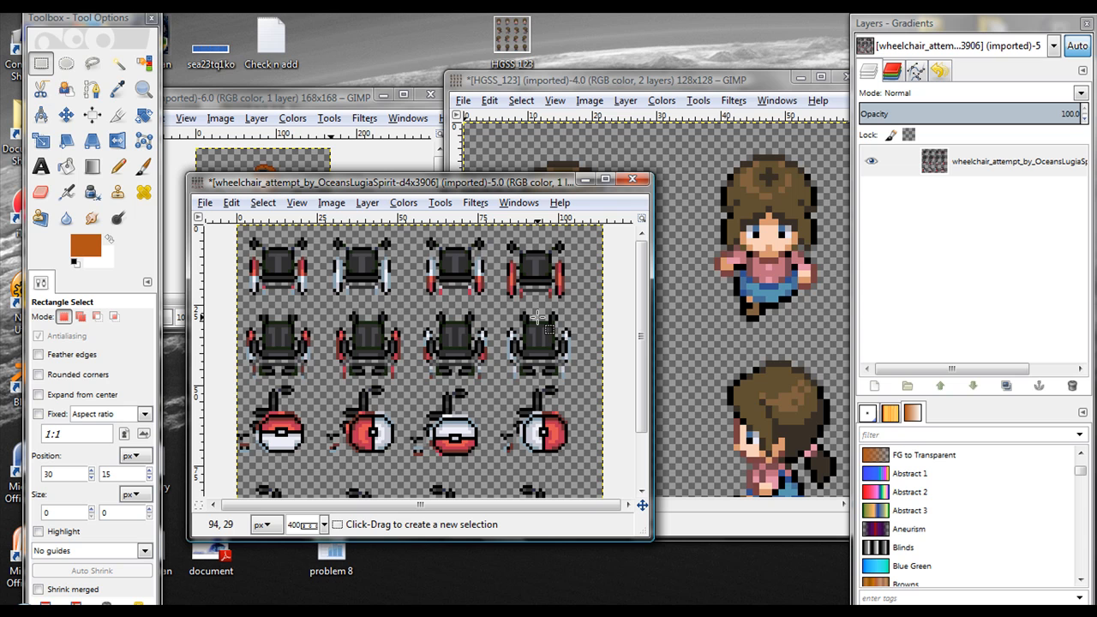
click(665, 89)
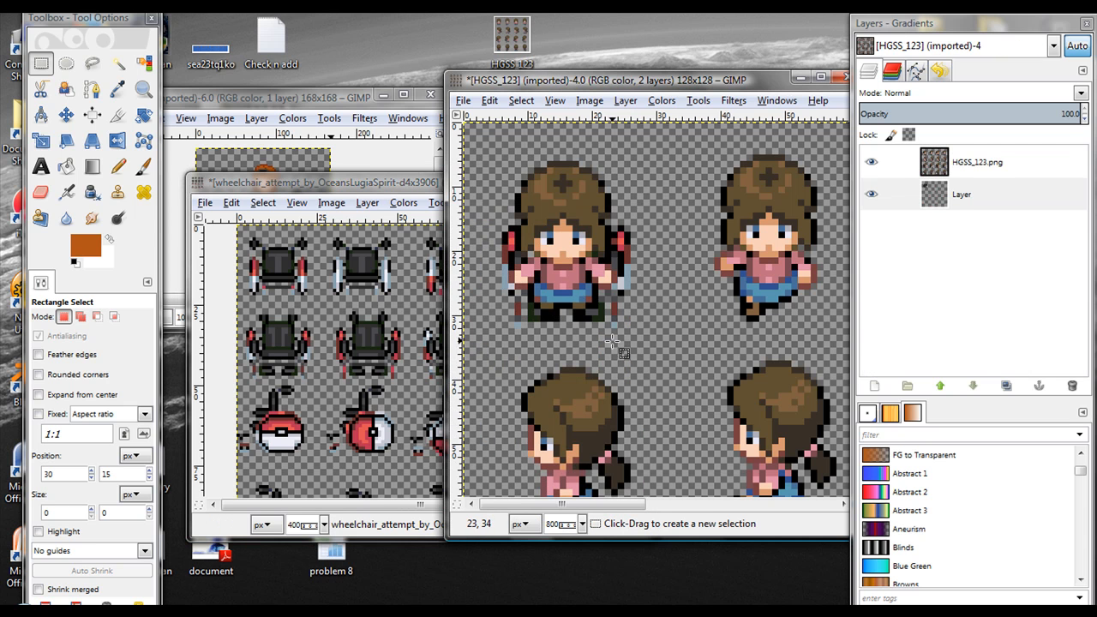
key(ctrl+v)
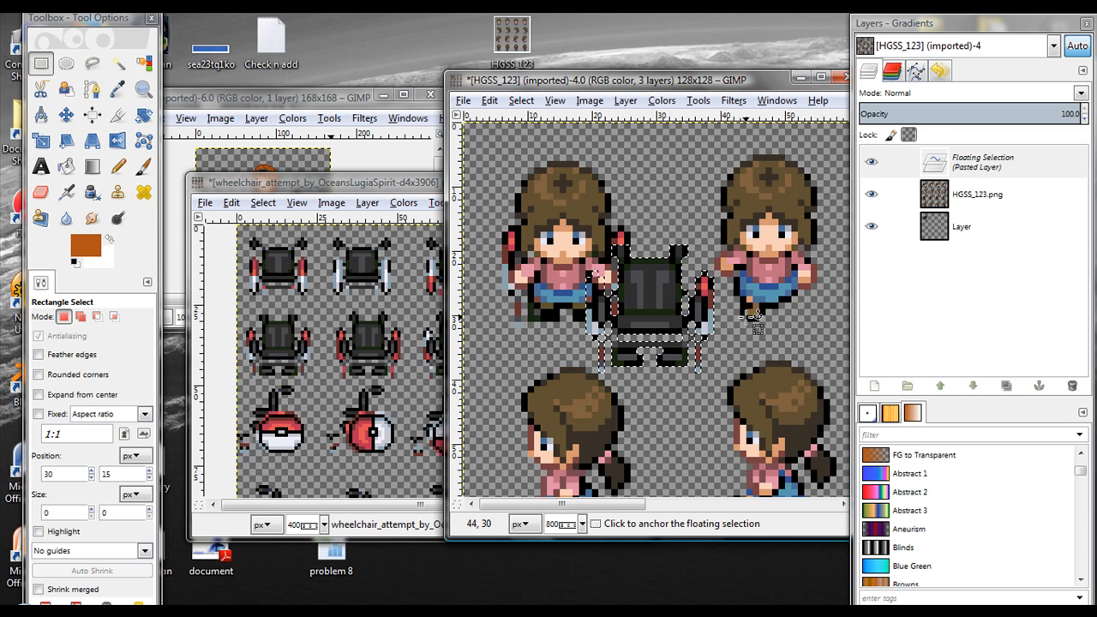
key(ctrl+z)
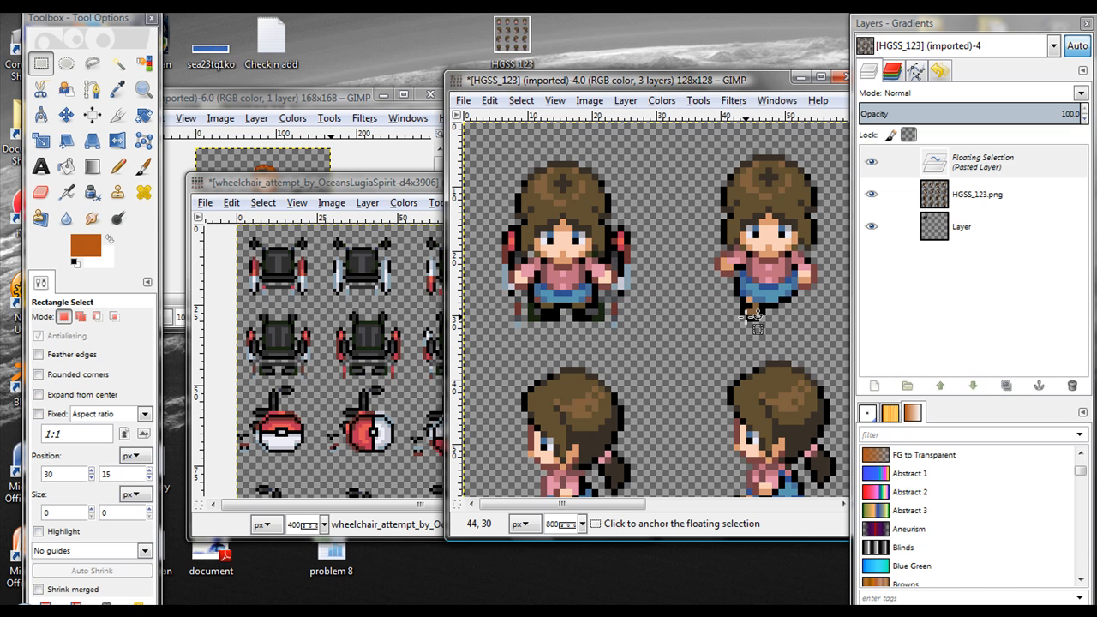
click(772, 282)
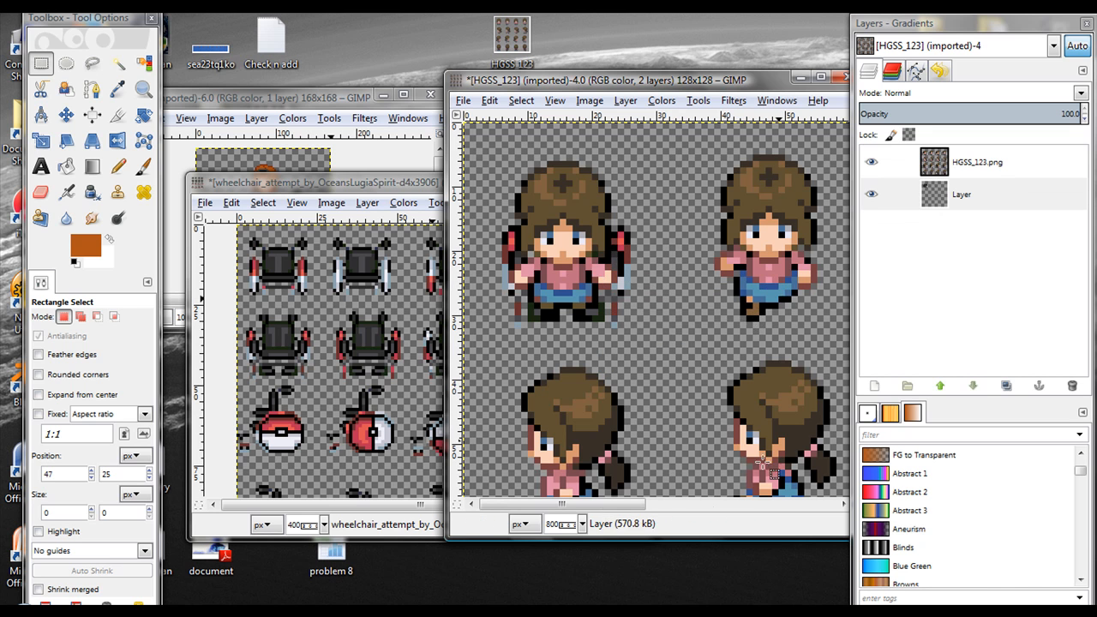
Step: Try selecting the clothing and arm colours of the second front-facing sprite with Select by Color on the HGSS_123.png layer
drag(627, 503, 565, 503)
drag(652, 80, 654, 39)
drag(544, 464, 604, 465)
click(144, 63)
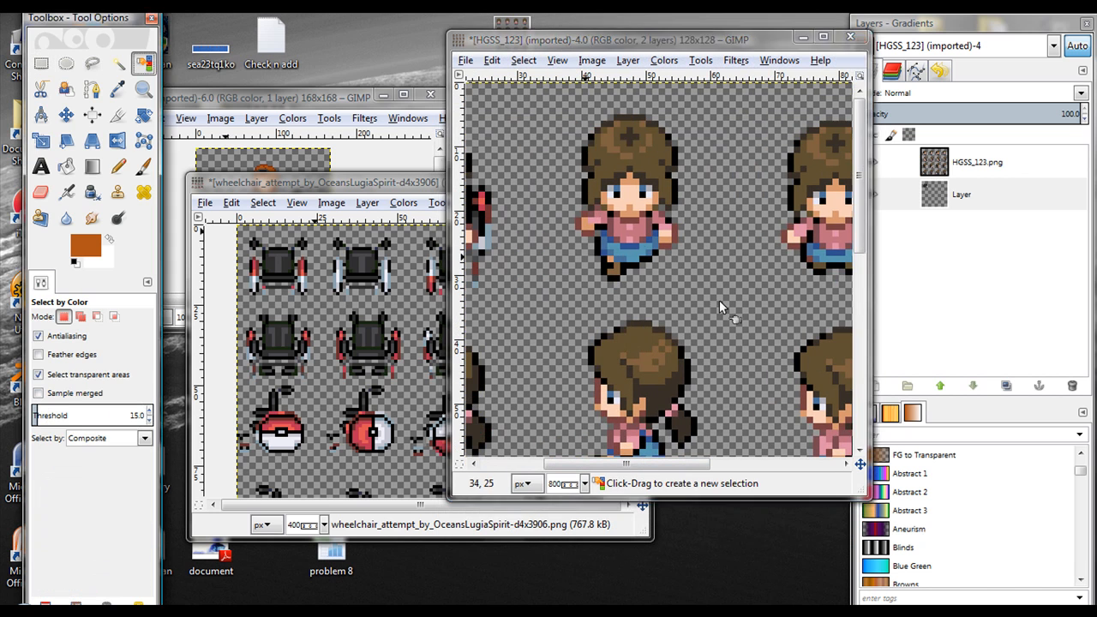
click(719, 300)
click(977, 162)
click(633, 230)
click(630, 249)
click(612, 272)
key(ctrl+z)
click(653, 244)
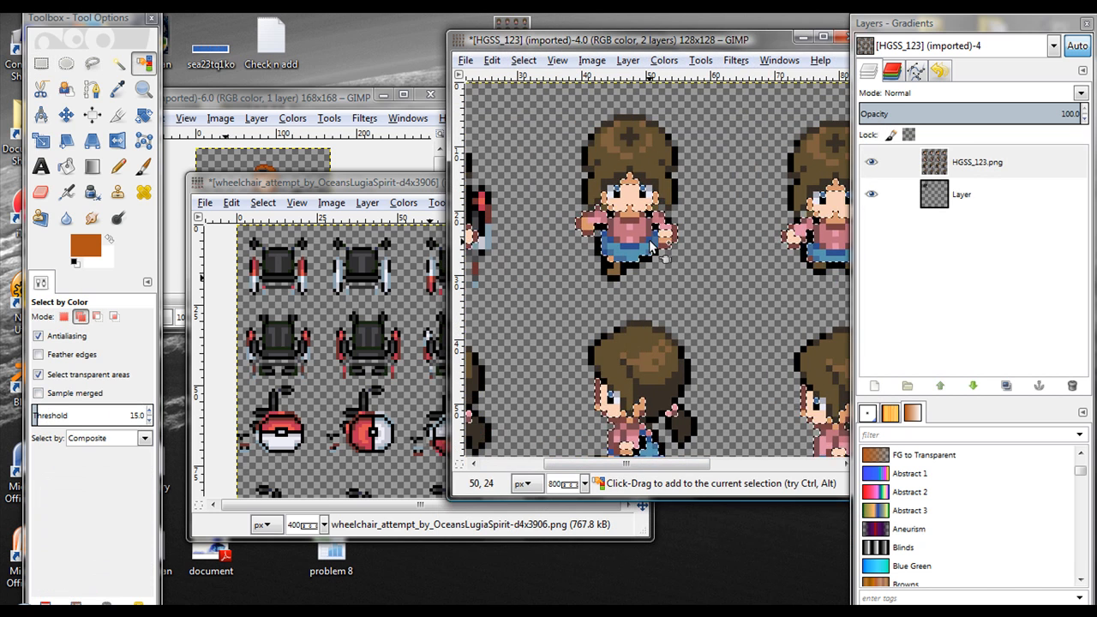
Step: Cut the second front-facing sprite's body away below the head on the HGSS_123.png layer
click(119, 63)
click(599, 248)
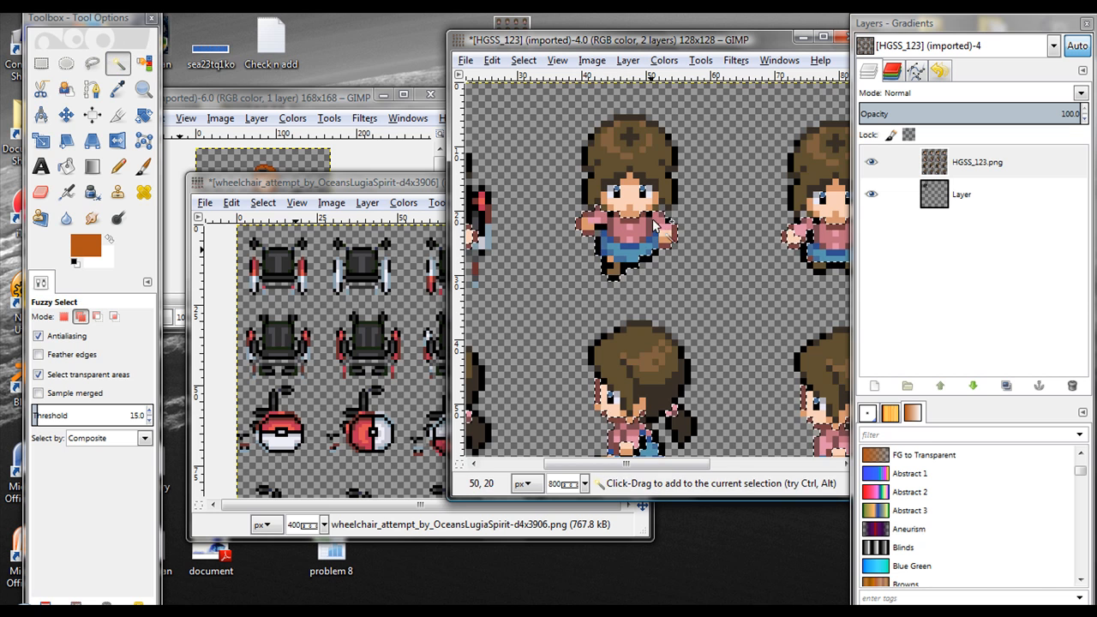
drag(577, 464, 706, 463)
key(r)
key(ctrl+x)
Step: Select an area of about 23 × 14 px around the fourth front-facing sprite's body and exclude its face with Fuzzy Select
drag(821, 294, 673, 204)
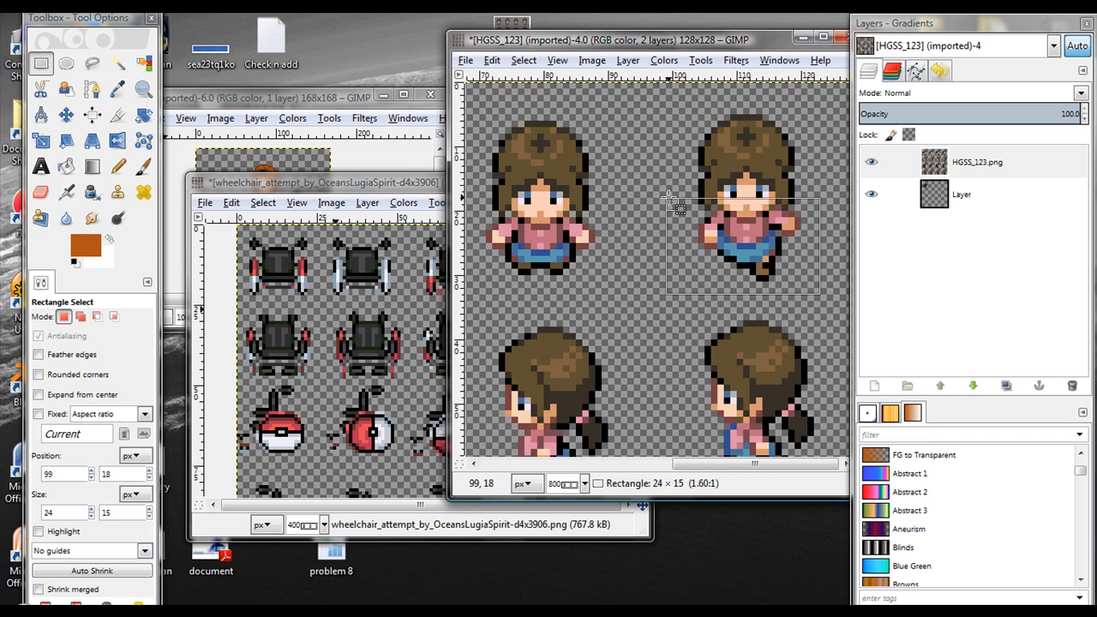
key(u)
click(761, 216)
Step: Add a new layer filled with white and move it to the bottom of the layer stack
click(874, 386)
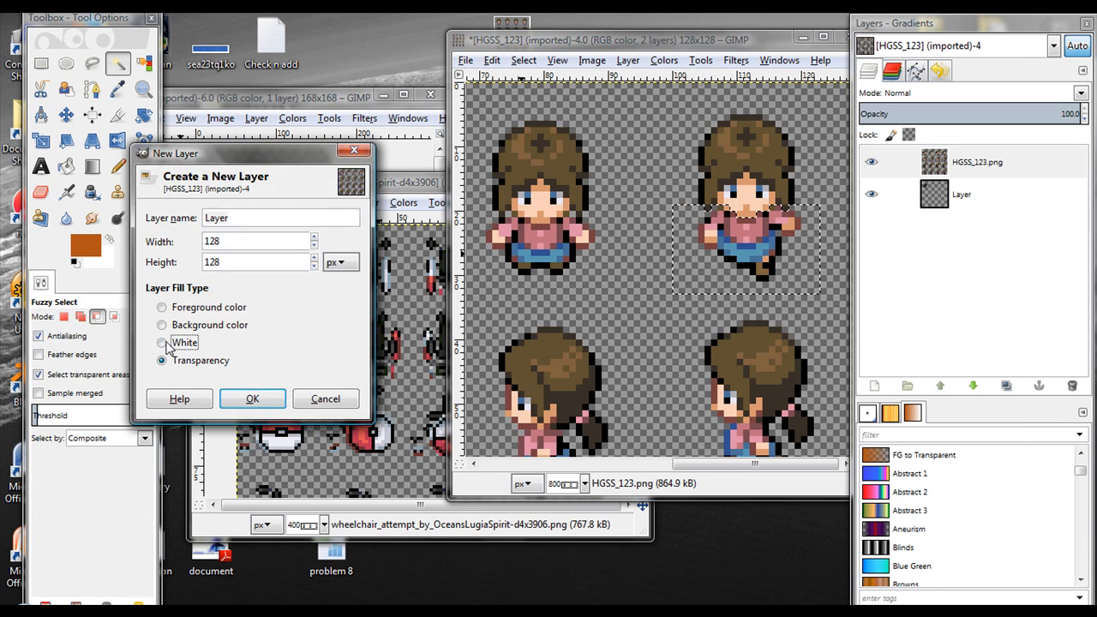
click(166, 342)
click(252, 398)
click(973, 385)
click(973, 386)
Step: On the HGSS_123.png layer, exclude the remaining hair from the selection and cut away the fourth front-facing sprite's body
click(977, 162)
click(705, 211)
key(r)
key(ctrl+x)
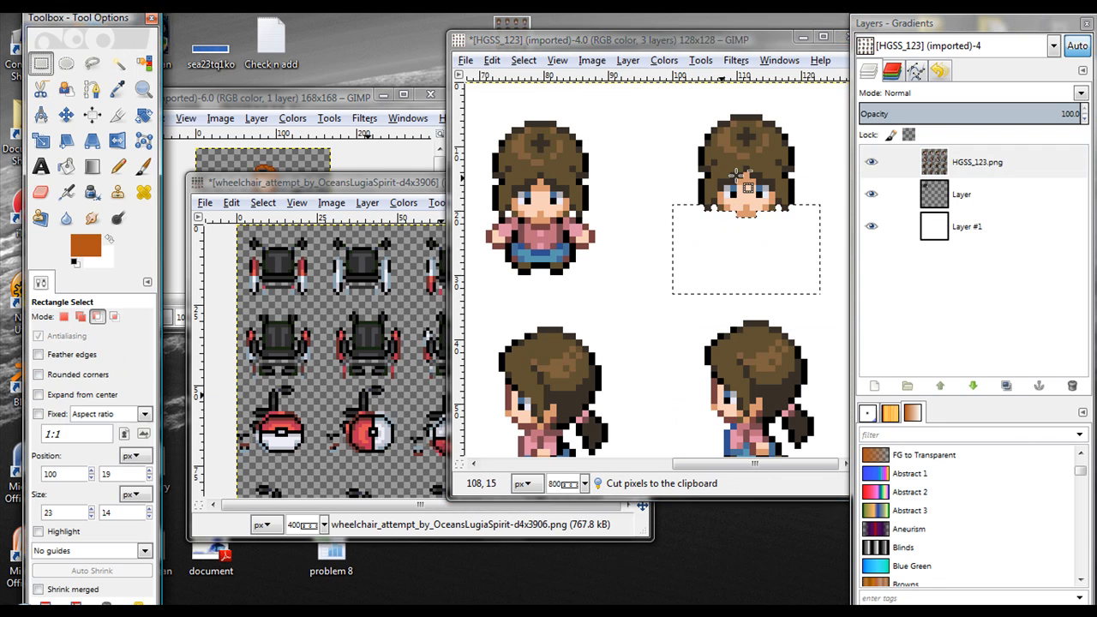
Step: Erase the leftover pixels beneath the second front-facing sprite's head with the 1-pixel eraser
drag(711, 464, 568, 464)
key(shift+e)
drag(707, 228, 612, 220)
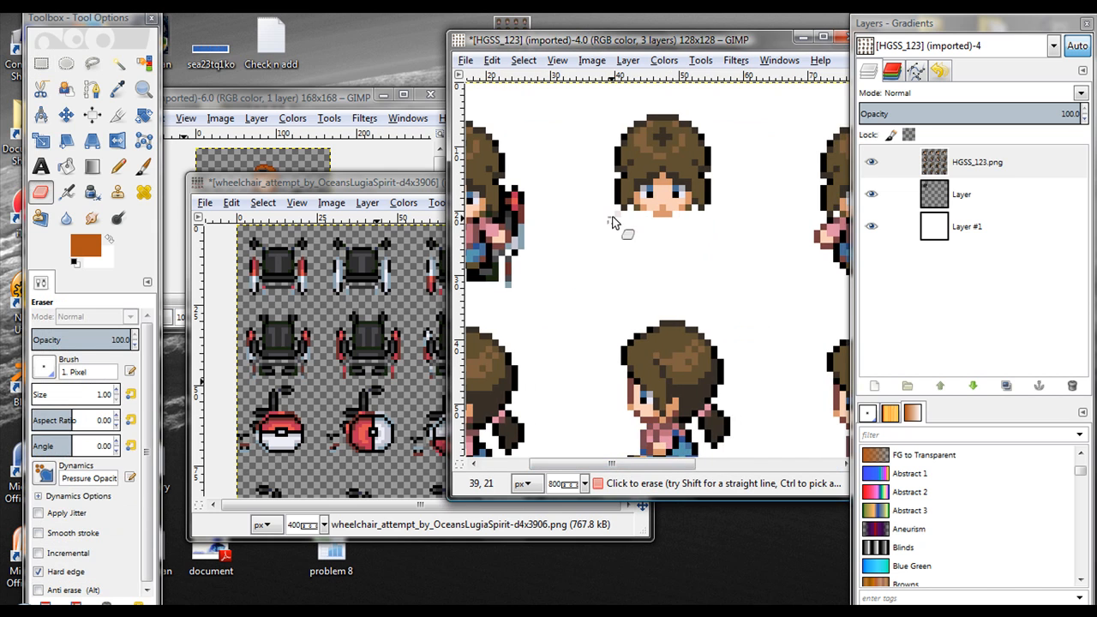
Step: Copy the first front-facing sprite's body without its head and place the copy beneath the second sprite's head
key(r)
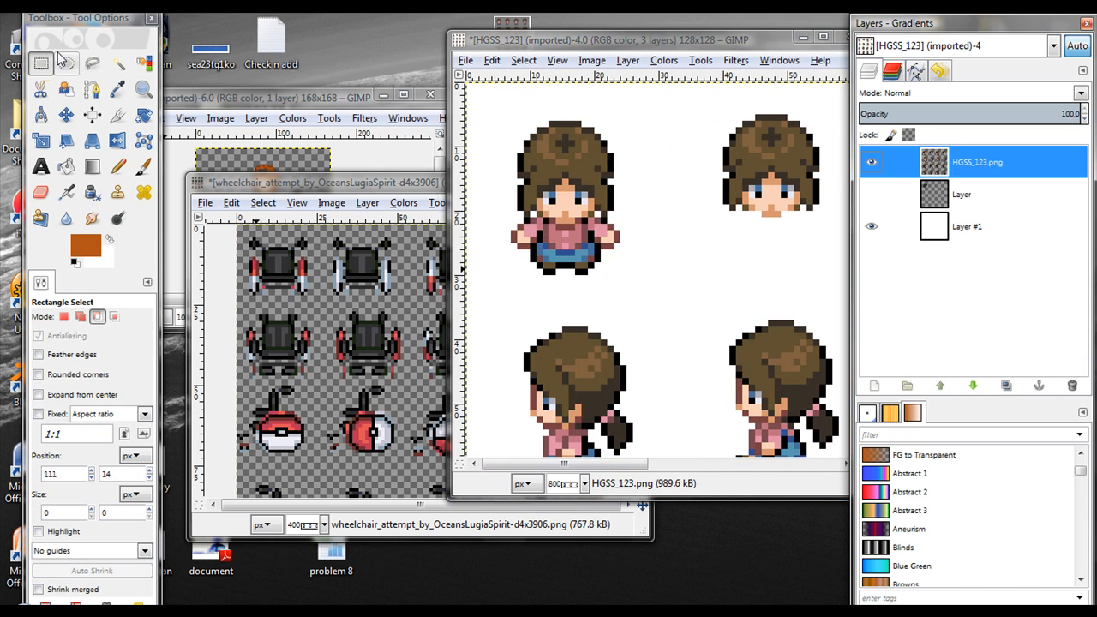
drag(498, 211, 645, 300)
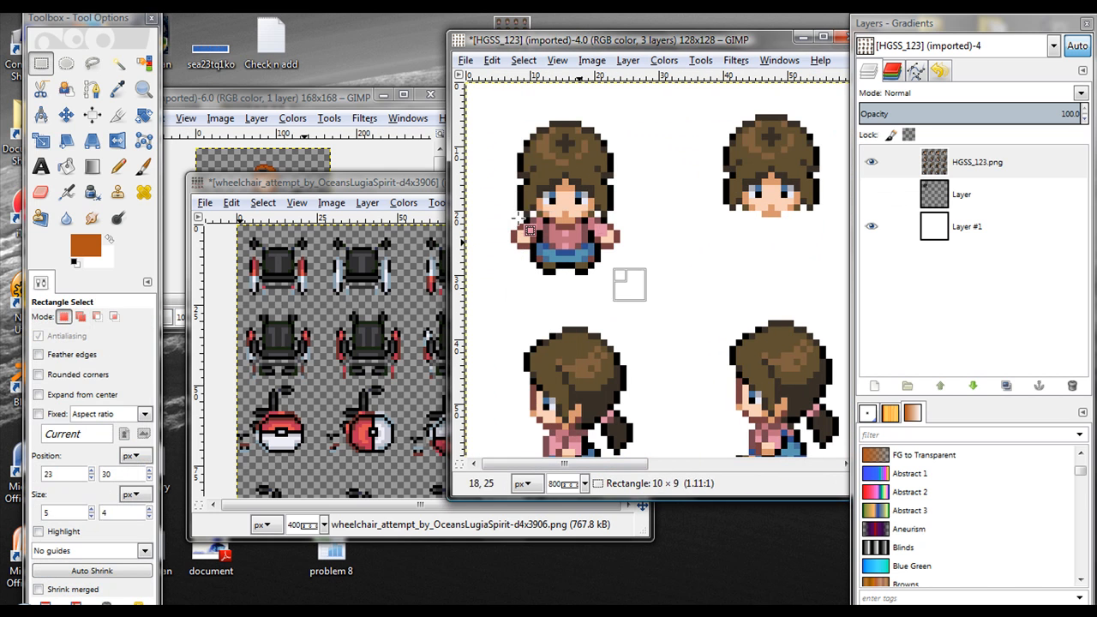
key(u)
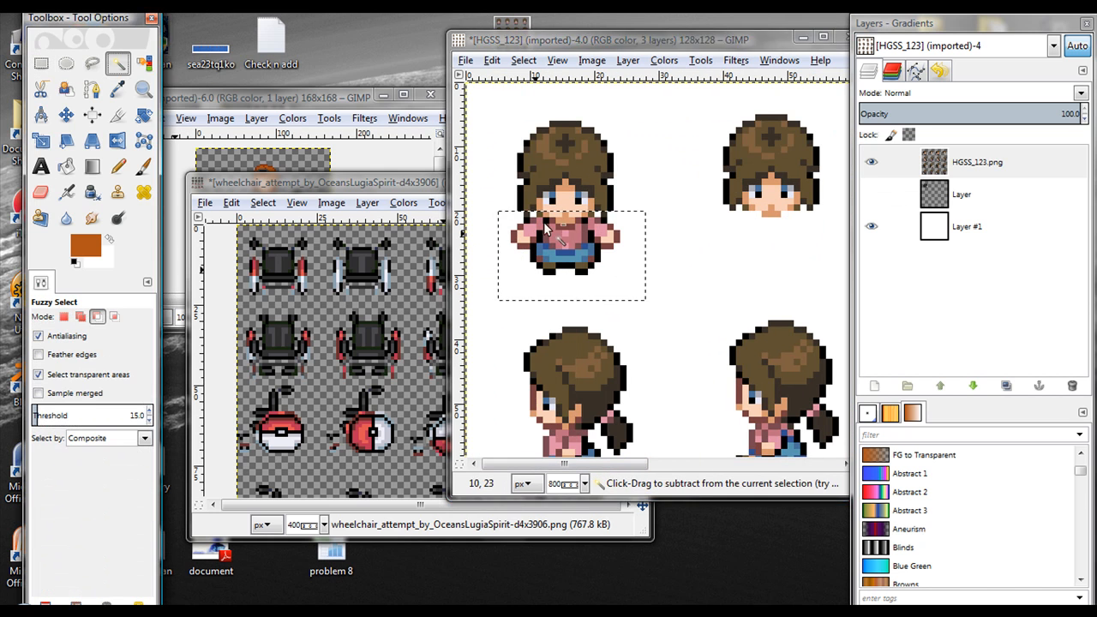
click(632, 222)
key(ctrl+c)
key(ctrl+v)
drag(561, 257, 768, 252)
Step: Paste another copy of the body beneath the fourth front-facing sprite's head and anchor it
drag(590, 465, 781, 468)
key(ctrl+v)
drag(603, 246, 746, 249)
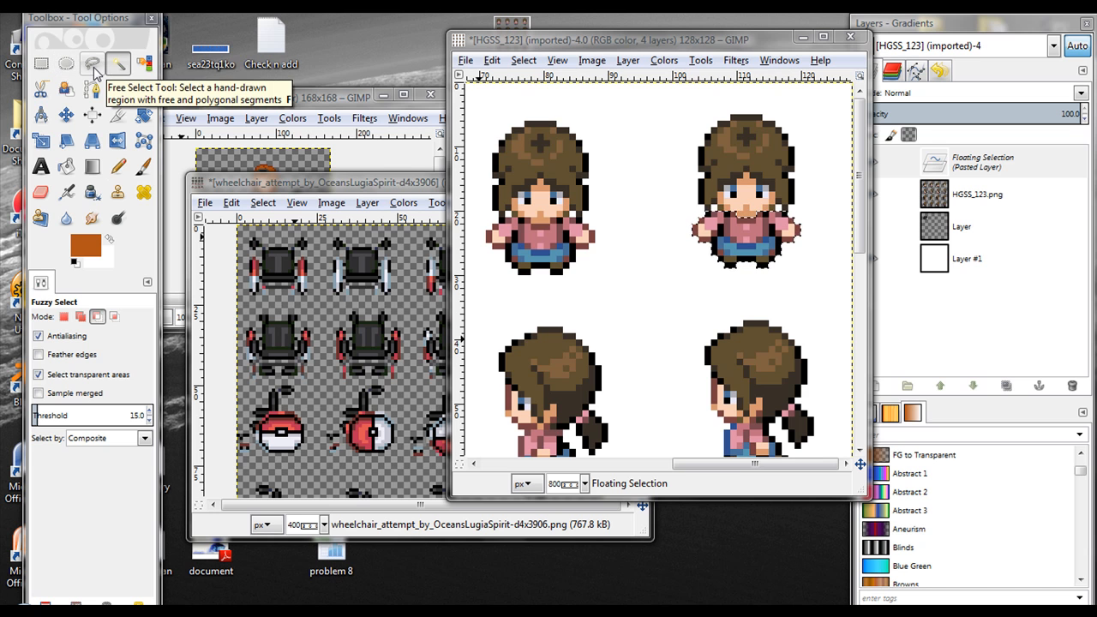
click(95, 68)
click(95, 69)
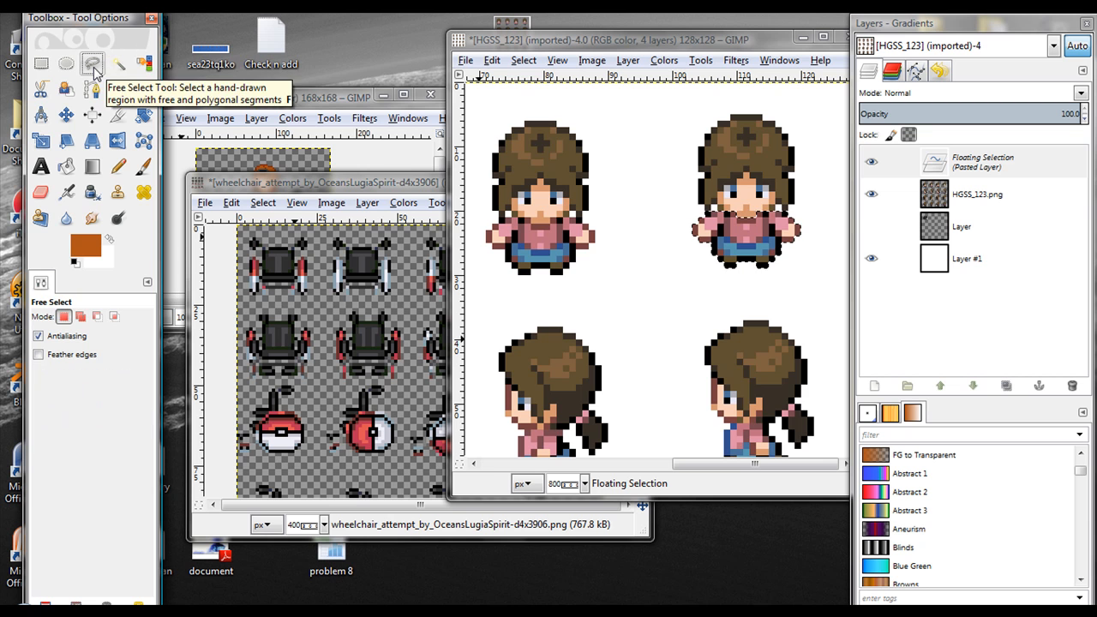
click(523, 284)
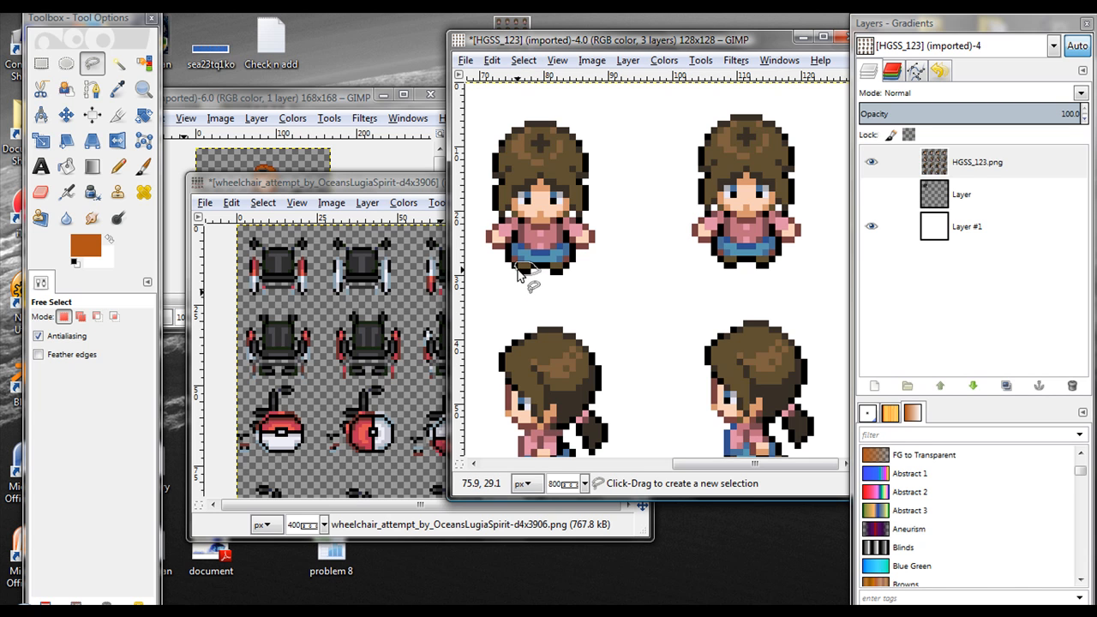
Step: Outline the third front-facing sprite's left foot with Free Select, duplicate it, and shift the copy slightly down
click(517, 271)
click(520, 274)
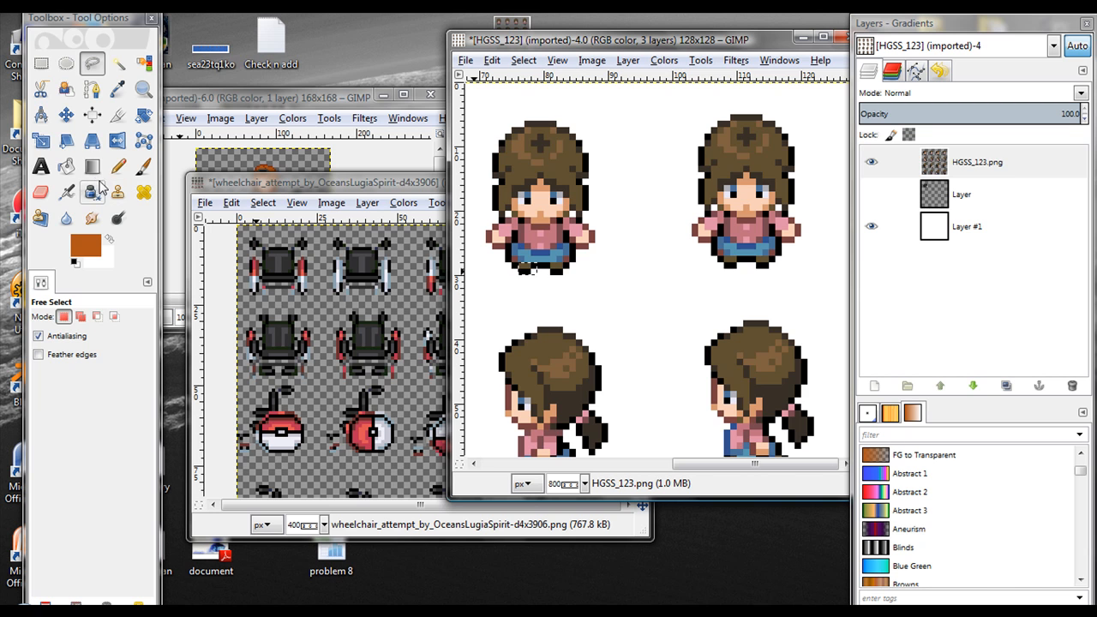
key(ctrl+c)
key(ctrl+v)
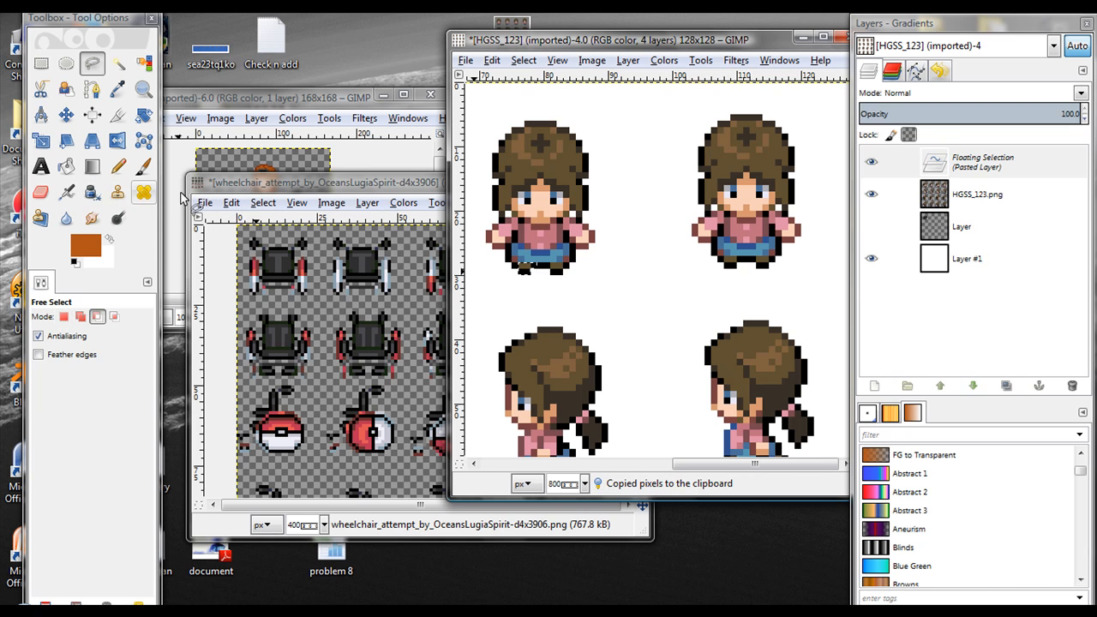
click(66, 114)
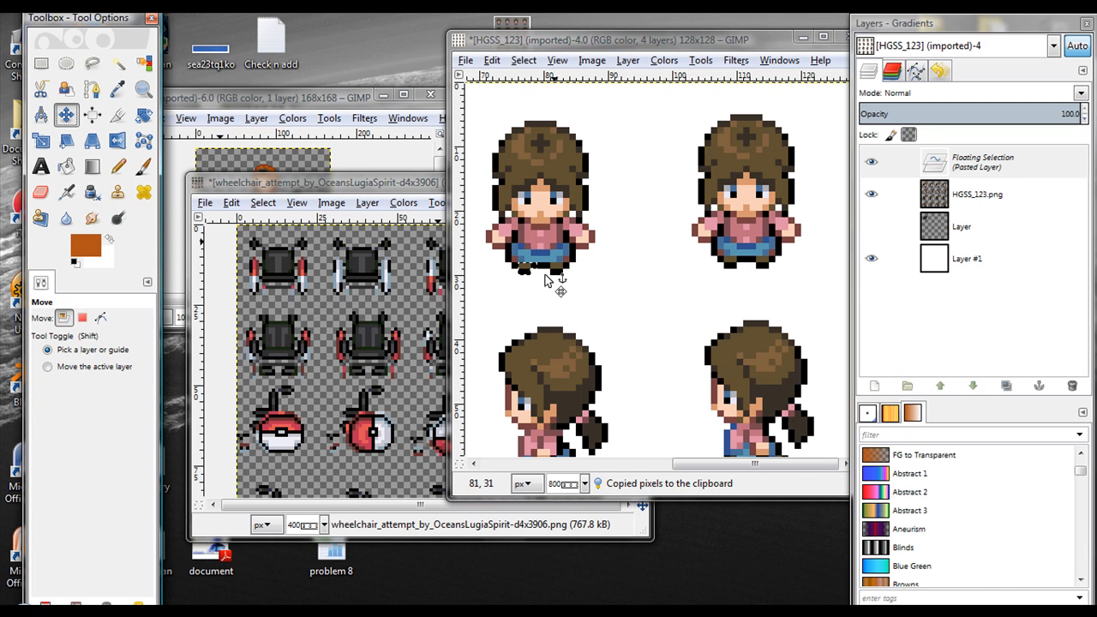
mouse_move(528, 268)
mouse_down()
mouse_move(595, 292)
mouse_move(609, 286)
mouse_move(593, 200)
mouse_move(529, 137)
mouse_move(534, 283)
mouse_up()
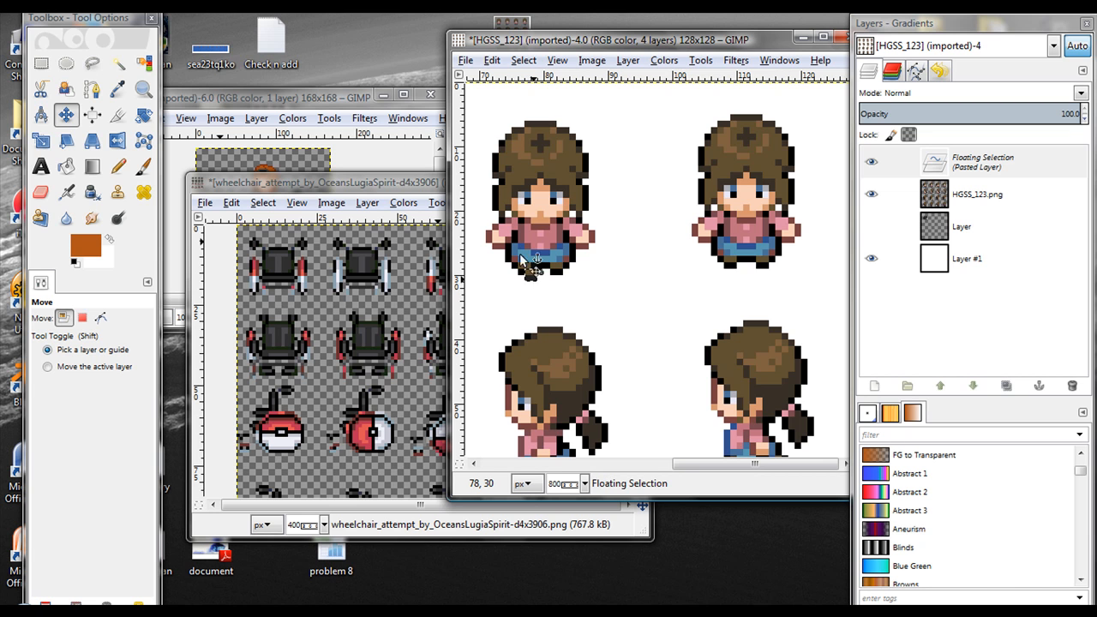
Step: Undo the move of the foot copy and anchor it in its original place
click(491, 60)
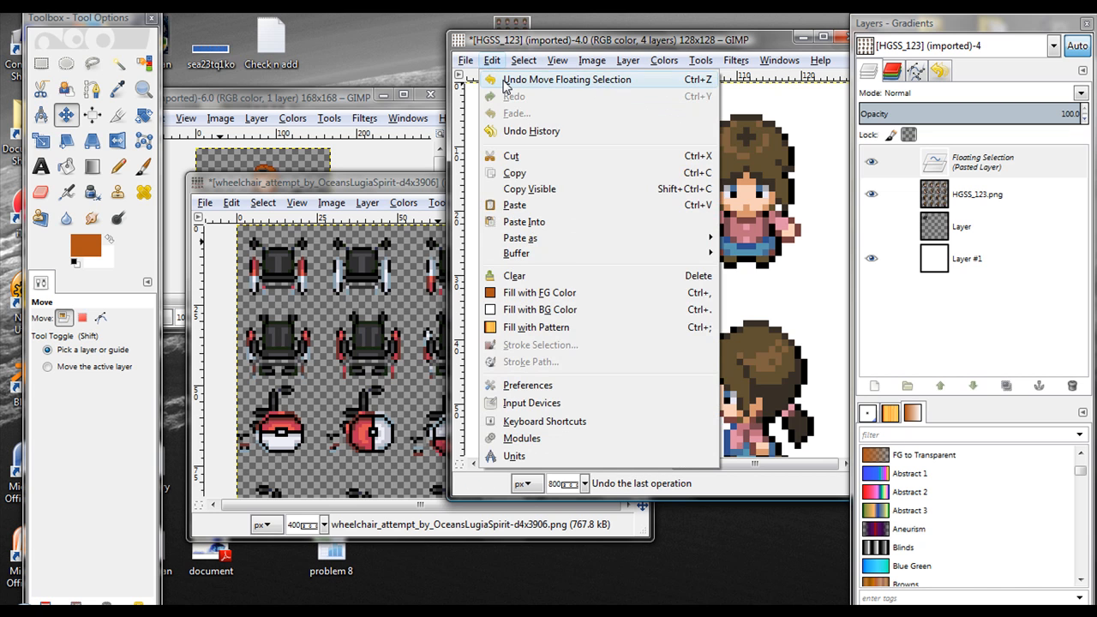
click(505, 79)
click(540, 239)
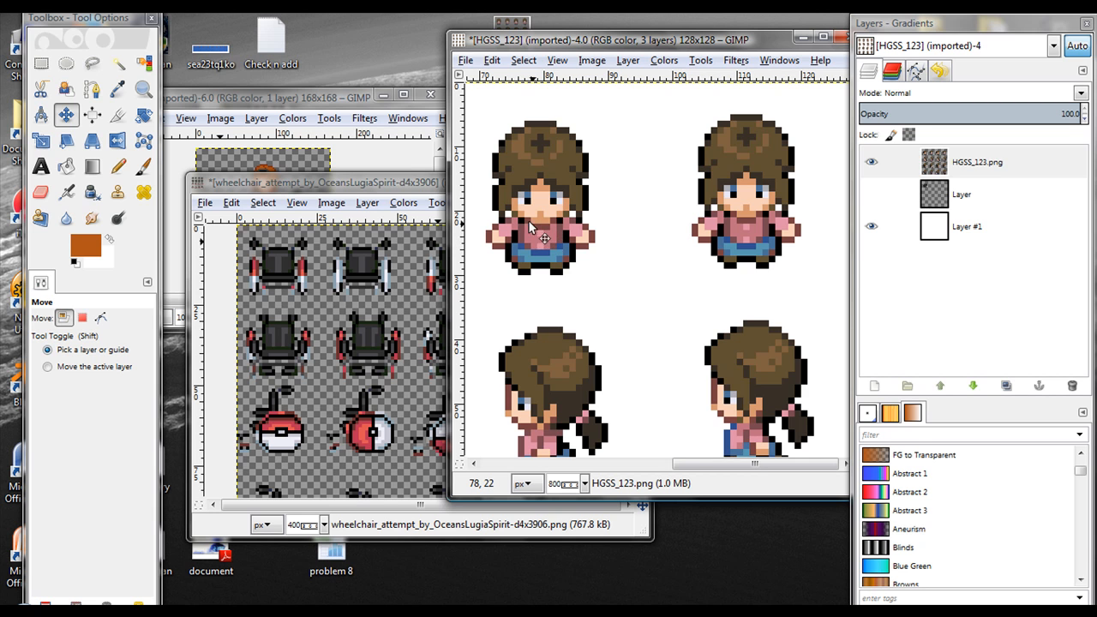
Step: Select the third front-facing sprite's hair using Fuzzy Select in replace mode, and clear the selection
click(118, 65)
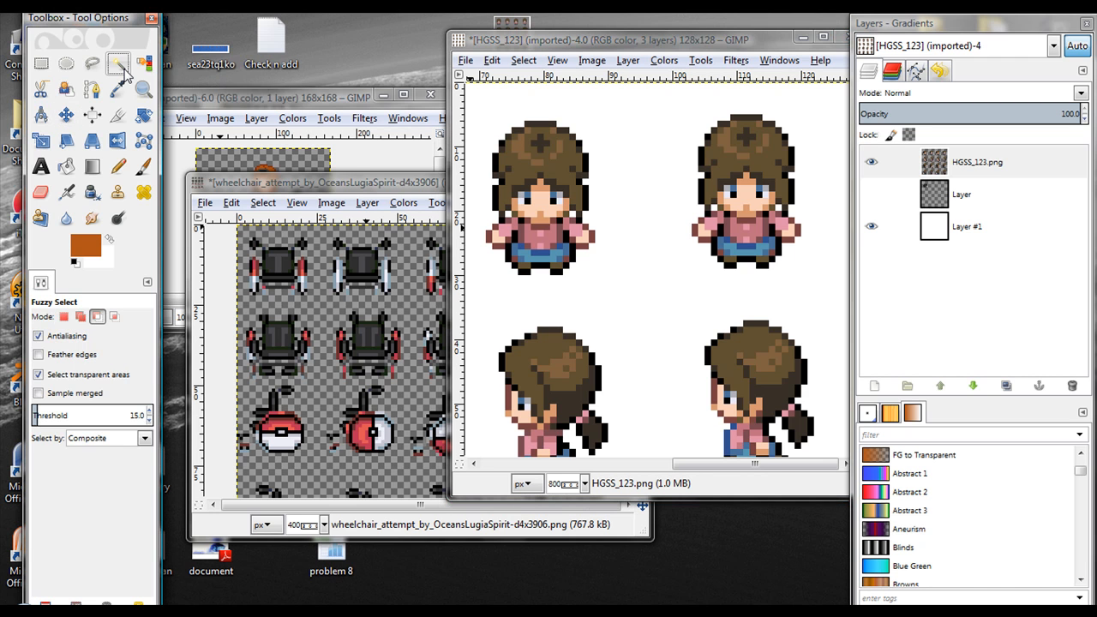
click(63, 317)
click(528, 159)
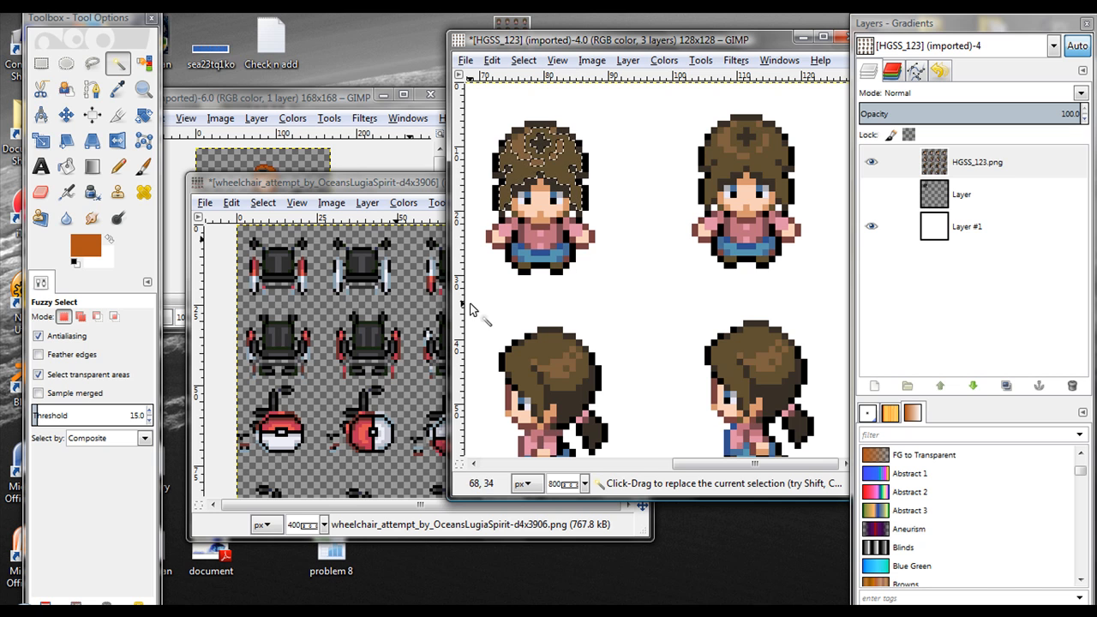
key(ctrl+shift+a)
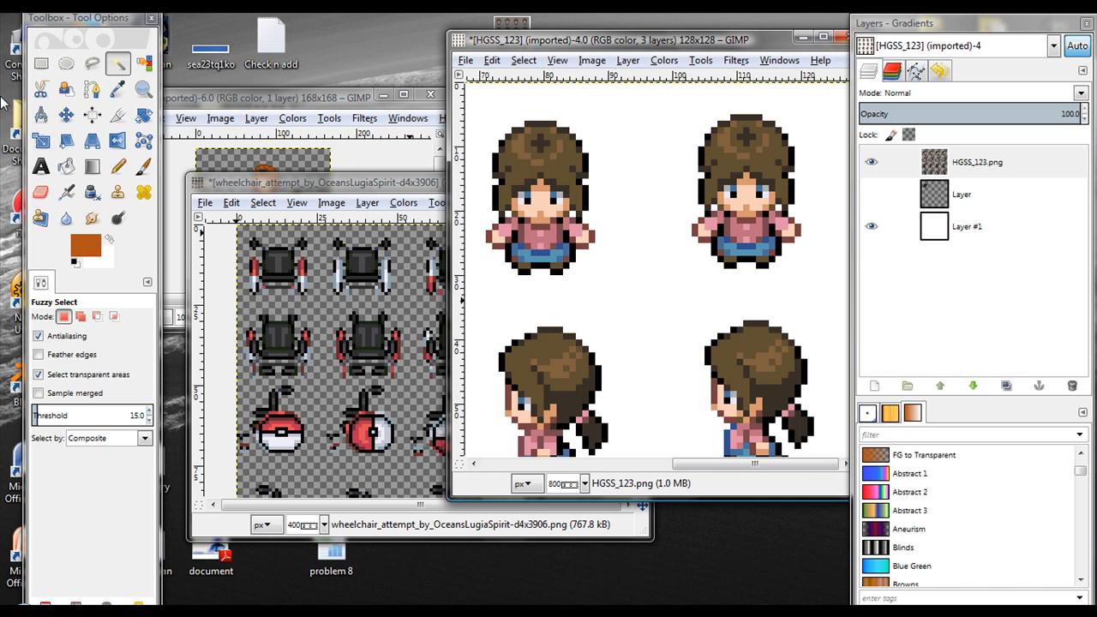
Step: Select the pink shirt colour across all sprites with Select by Color
click(144, 65)
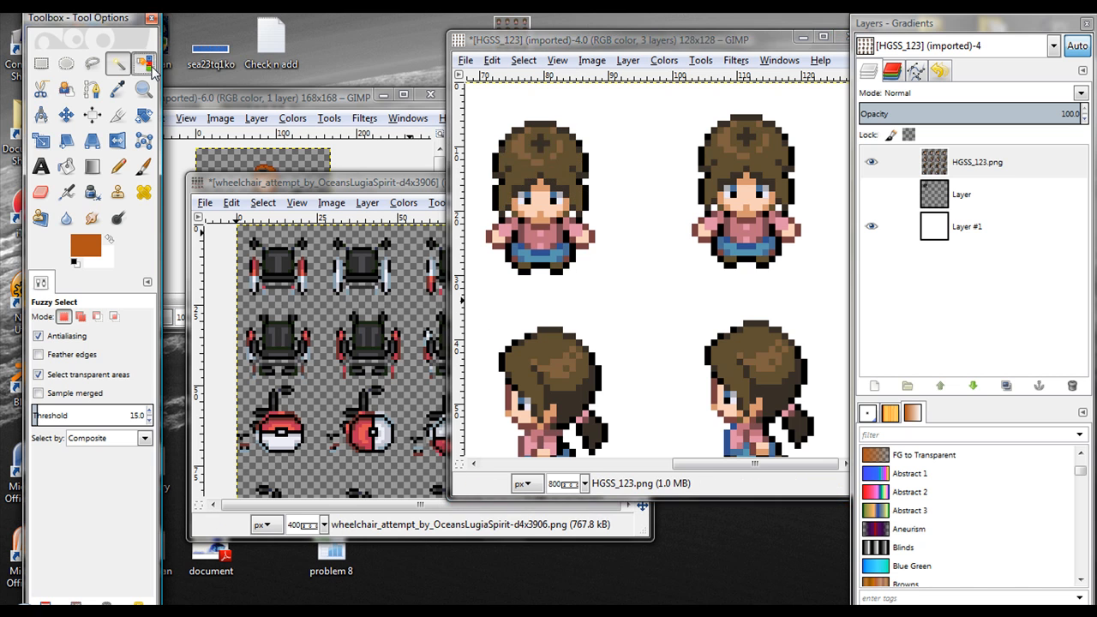
click(537, 235)
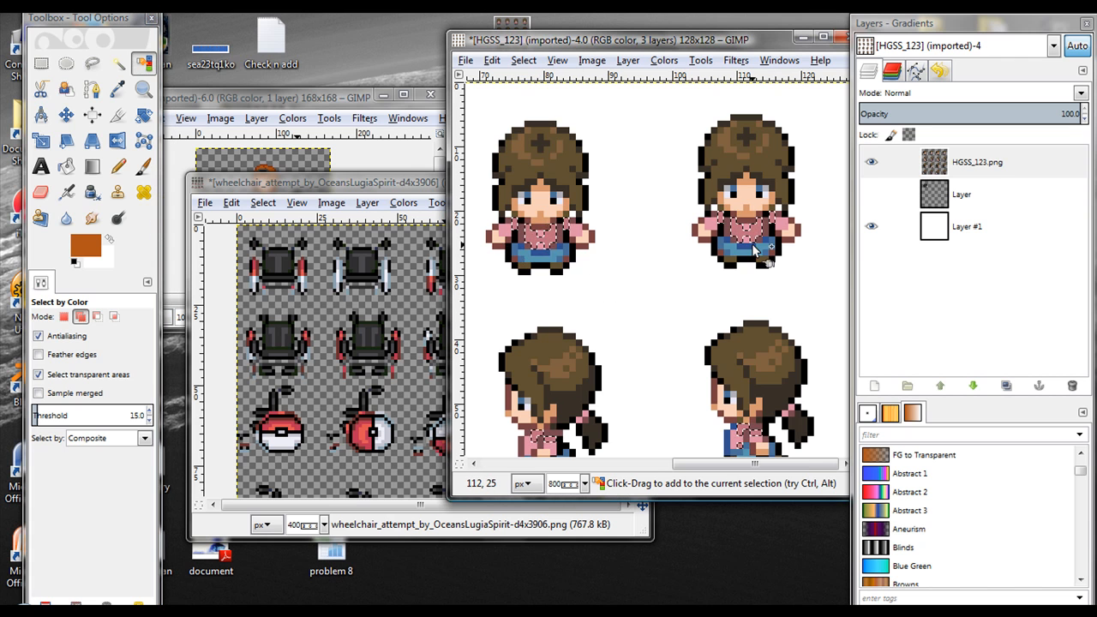
drag(702, 465, 500, 478)
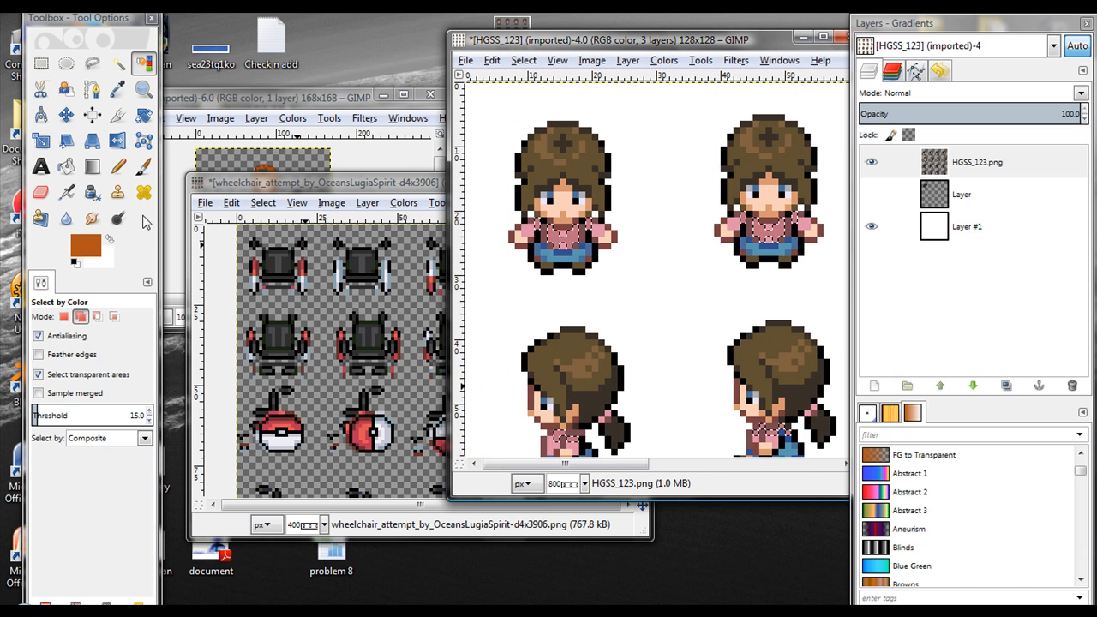
Step: Try duplicating a 24 × 15 px rectangle around the first sprite's body, undo moving the copy, and anchor it
click(42, 65)
drag(644, 294, 490, 196)
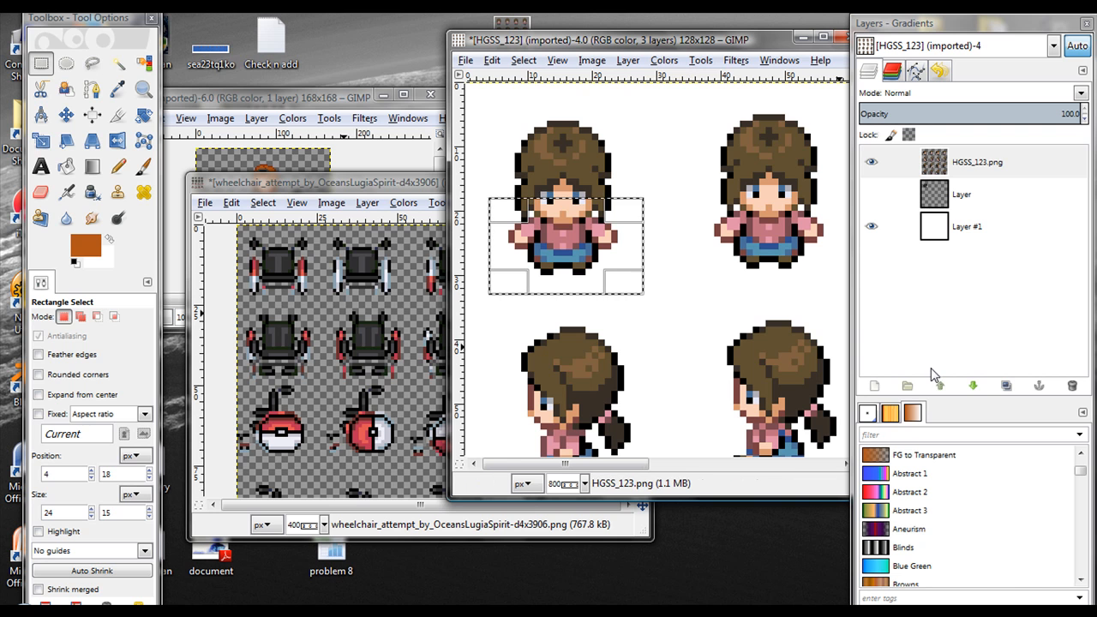
key(ctrl+c)
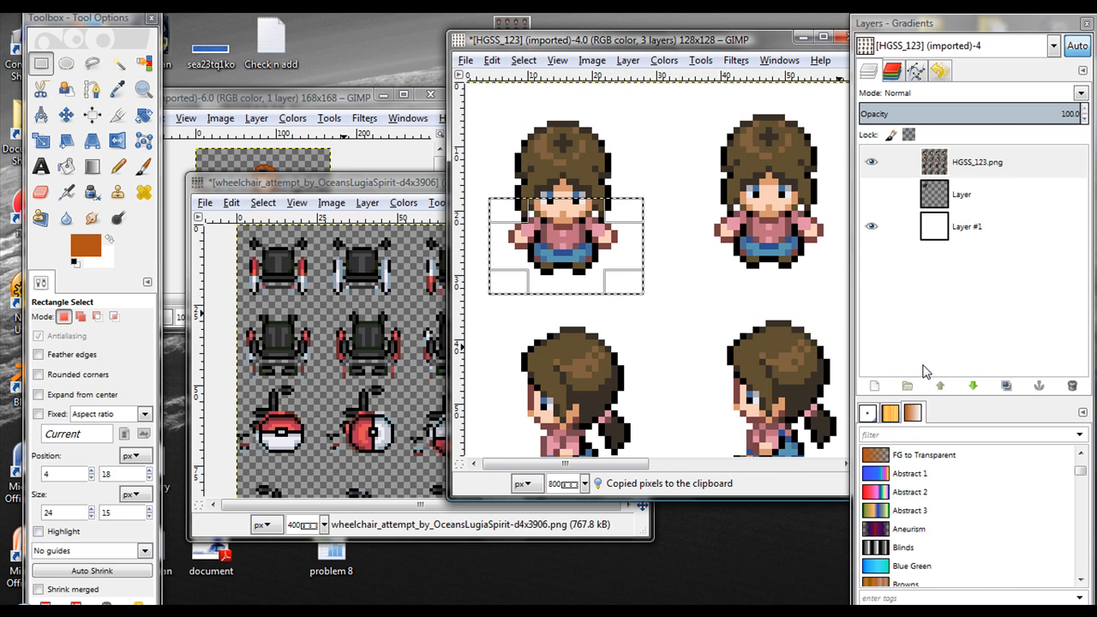
key(ctrl+v)
drag(717, 257, 679, 307)
key(ctrl+z)
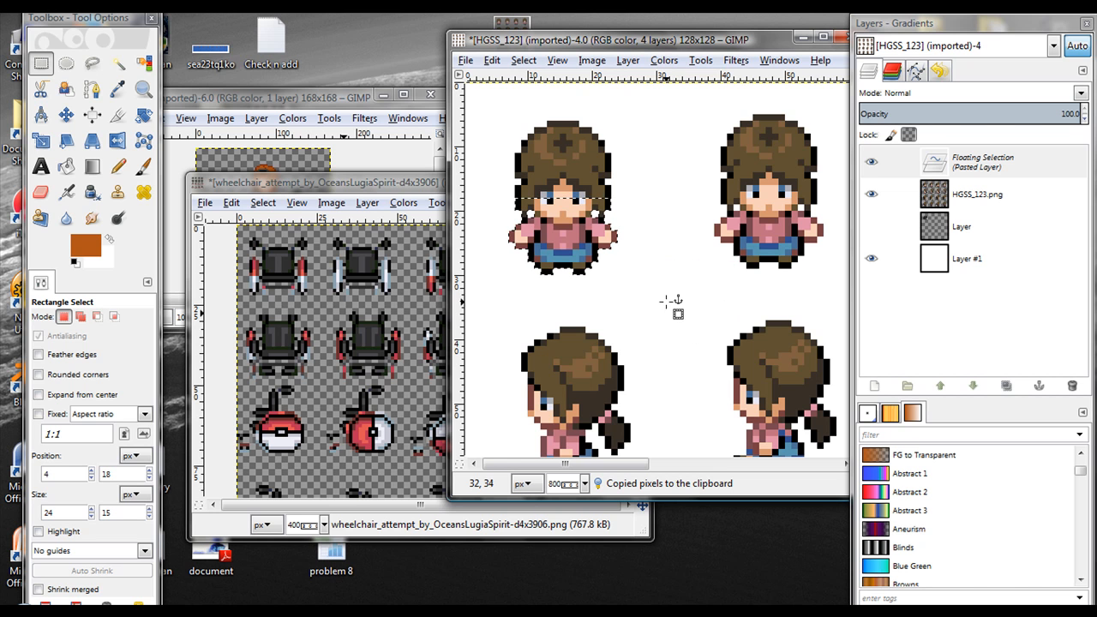
click(671, 301)
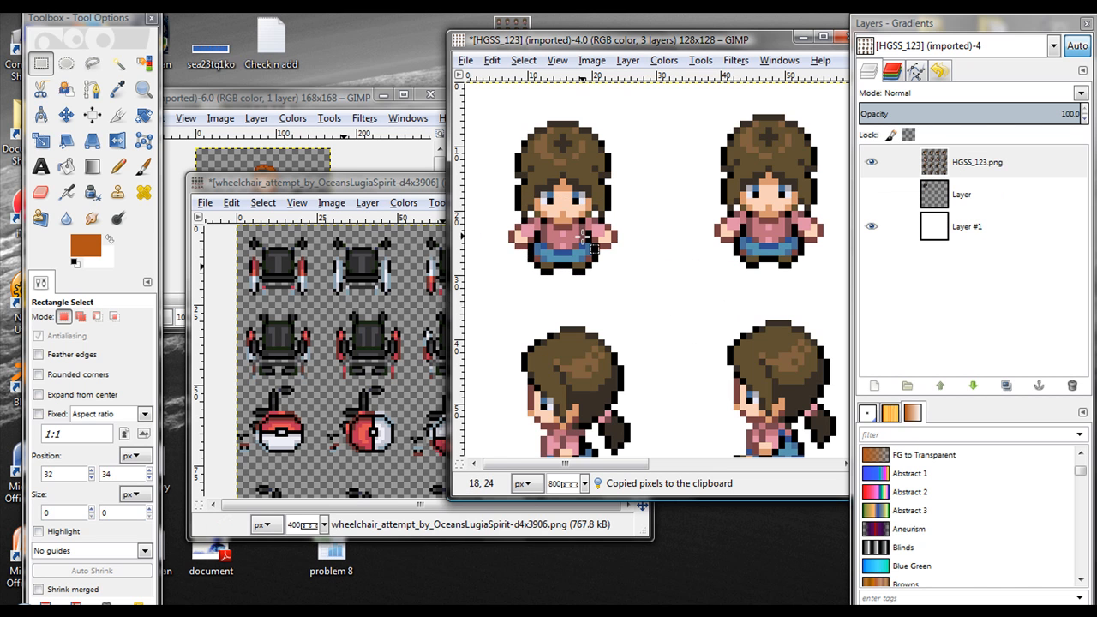
Step: Draw a 23 × 28 px elliptical selection around the first front-facing sprite, and clear it
click(66, 64)
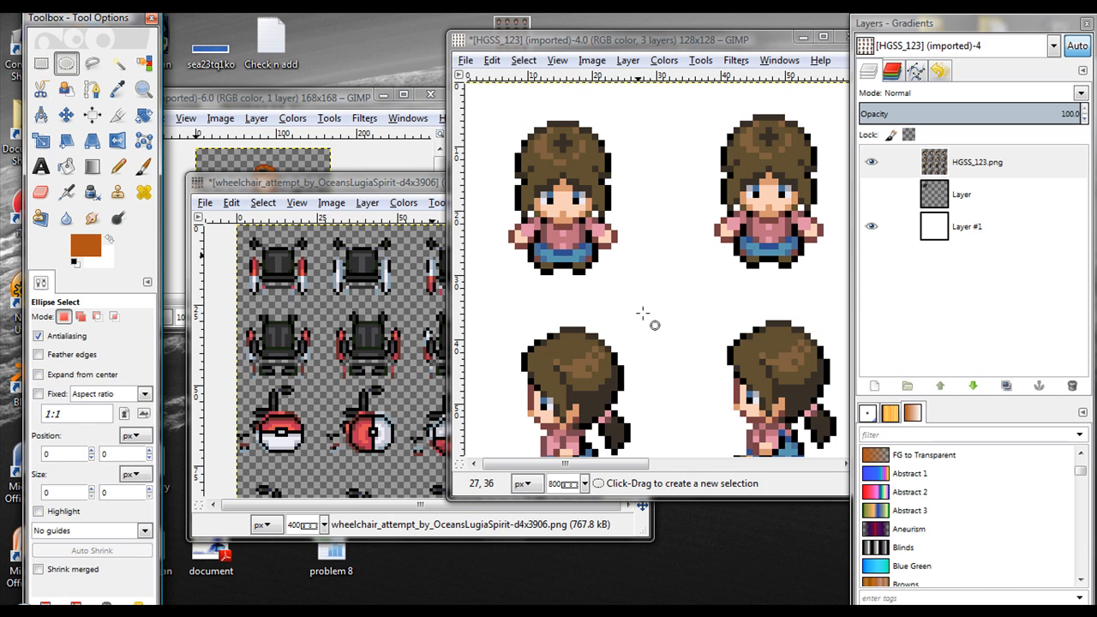
drag(649, 306, 586, 256)
drag(529, 178, 502, 127)
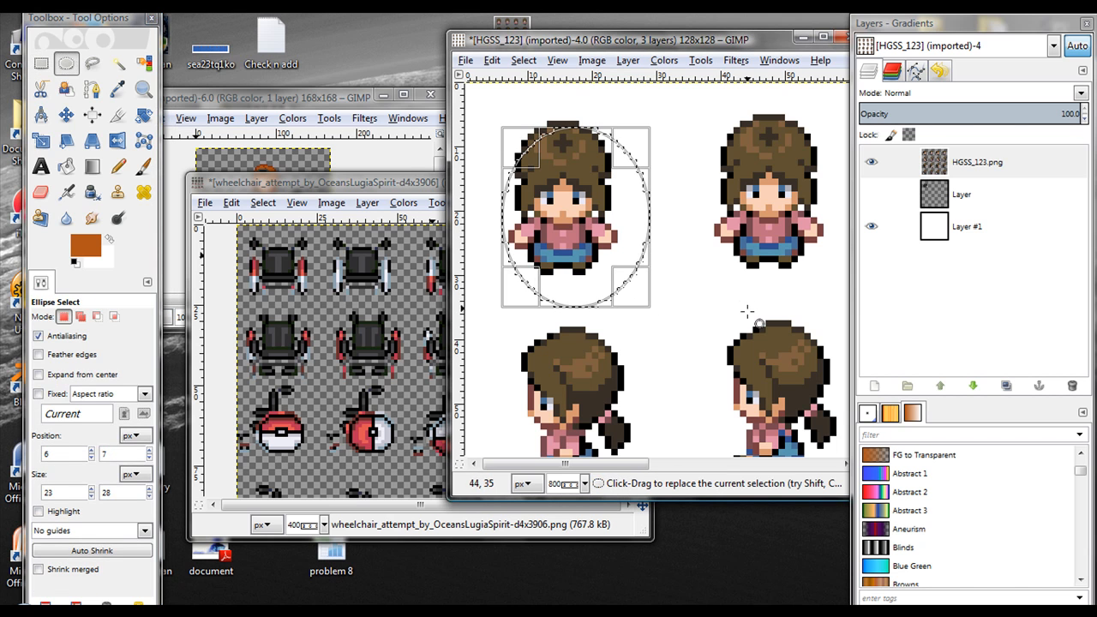
click(755, 197)
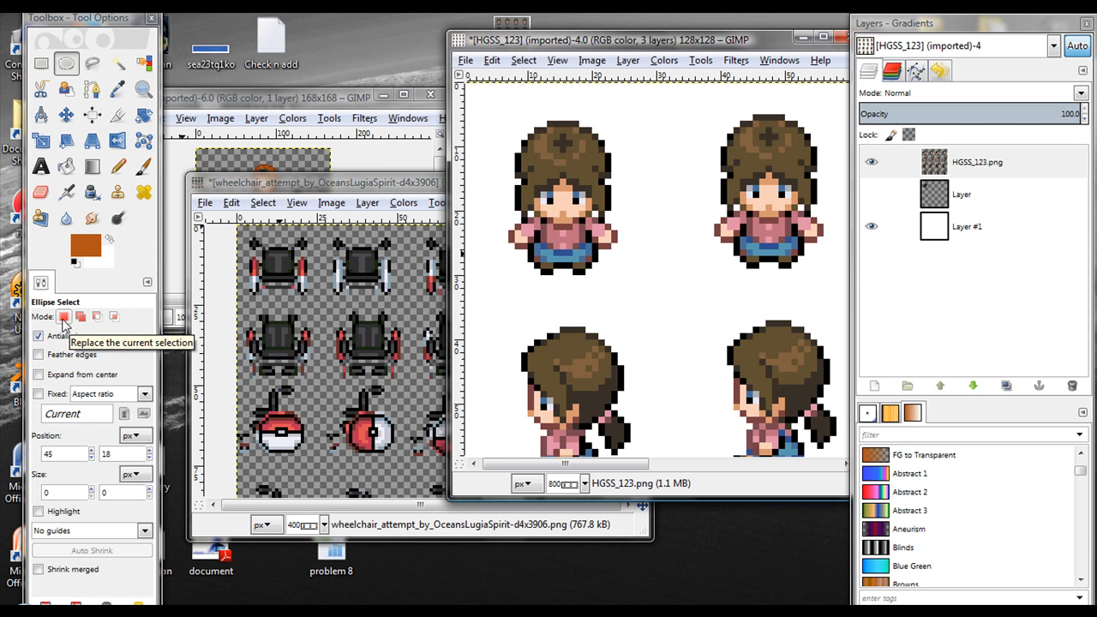
Step: Draw a 15 × 9 px rectangular selection on the first sprite's body and replace it with a 13 × 12 px one on the second sprite
click(40, 63)
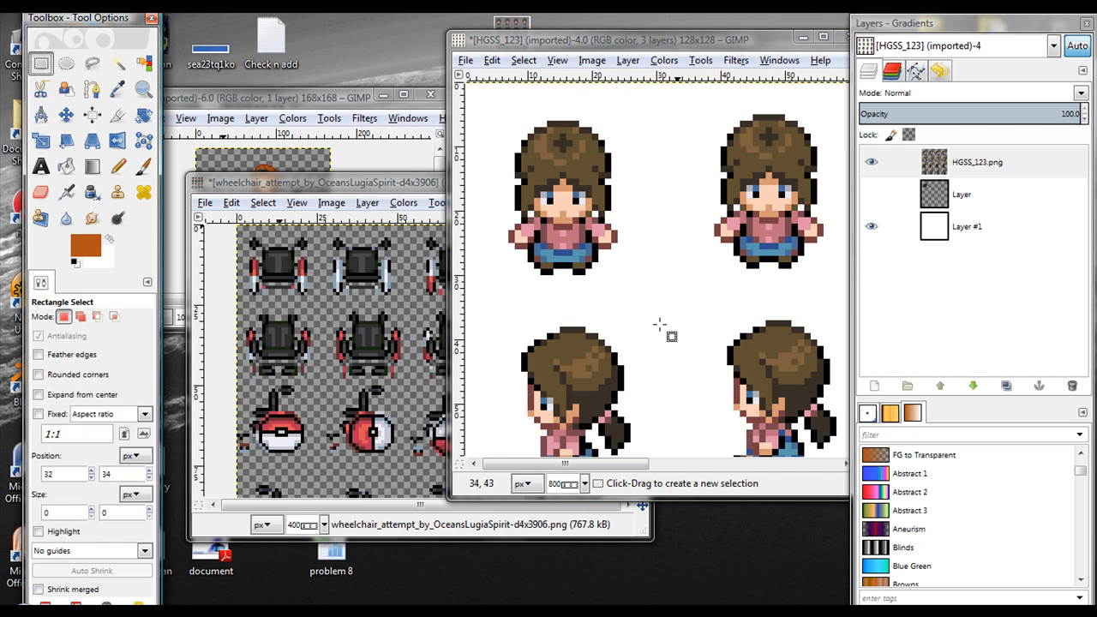
drag(631, 281, 534, 225)
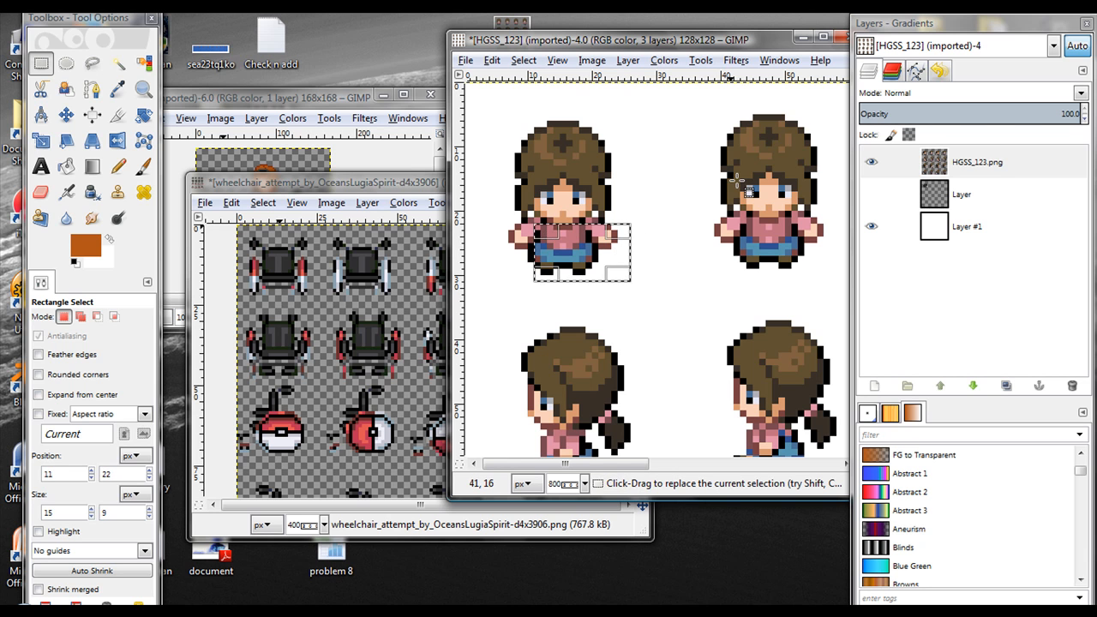
drag(691, 160, 771, 236)
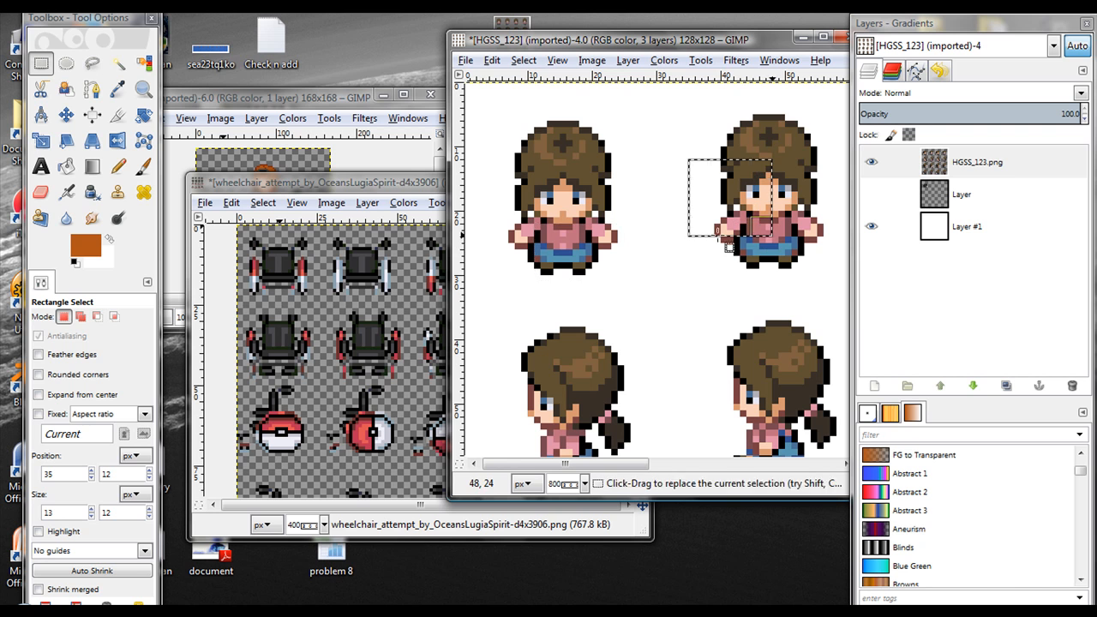
Step: Add a 14 × 13 px rectangle on the first sprite's body to the current selection, and clear the whole selection in replace mode
click(90, 317)
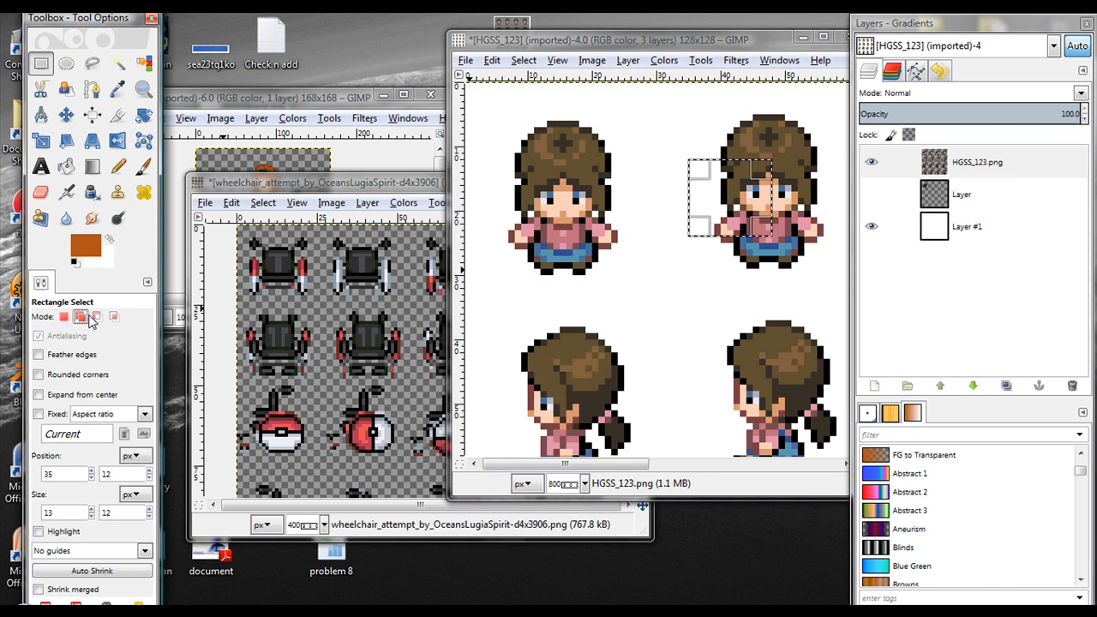
drag(645, 289, 555, 205)
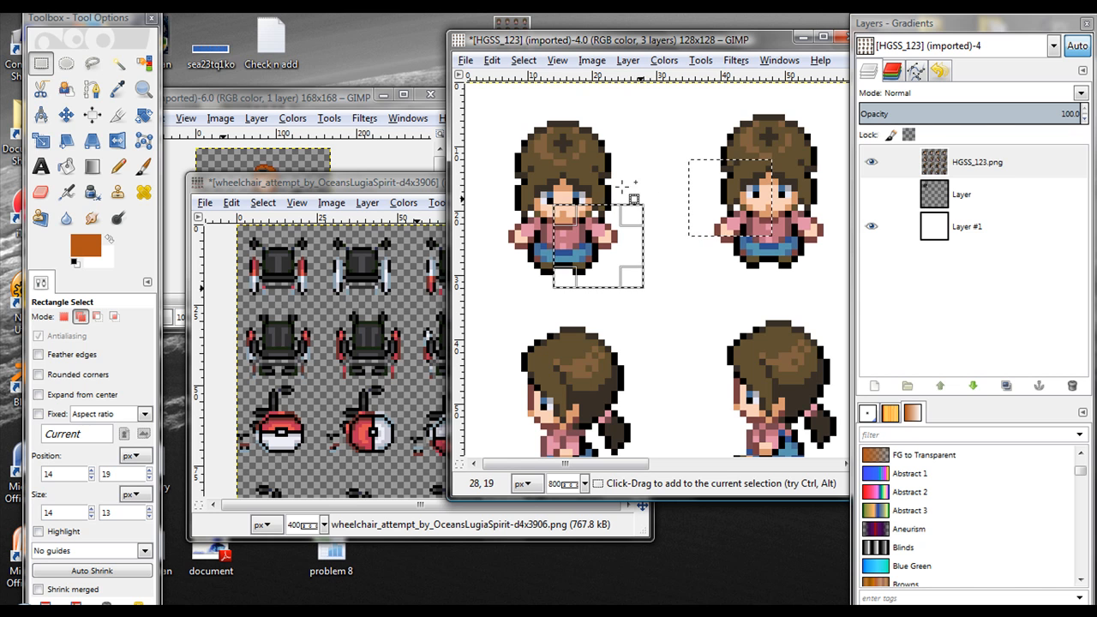
click(558, 186)
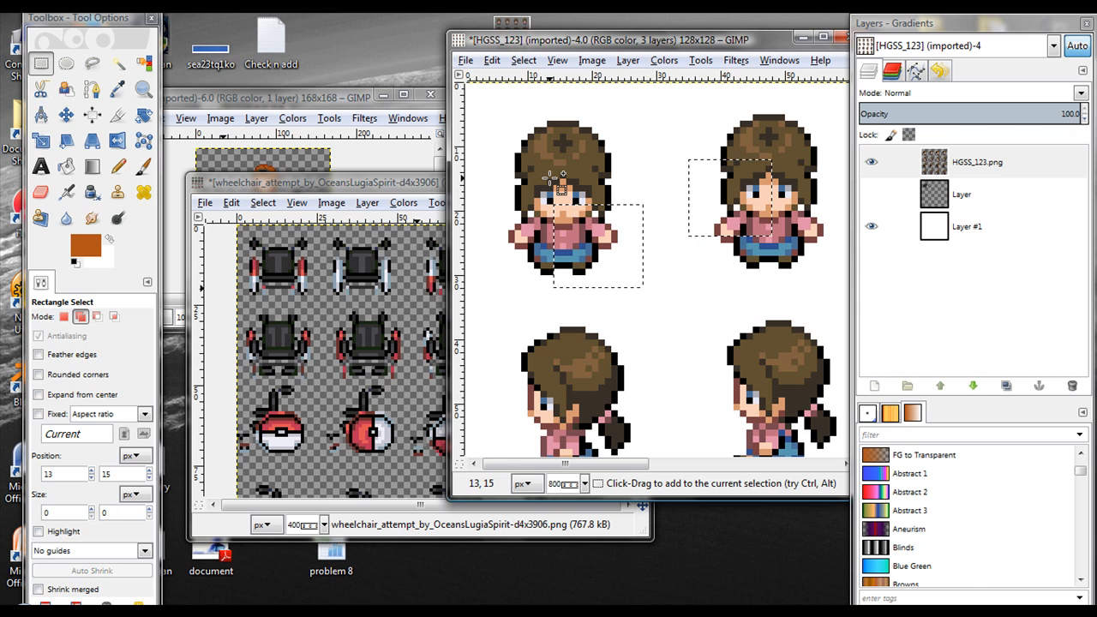
click(65, 317)
click(583, 154)
Step: Select the first sprite's hair with Fuzzy Select, adding its other brown shades and dark outline to the selection
click(81, 316)
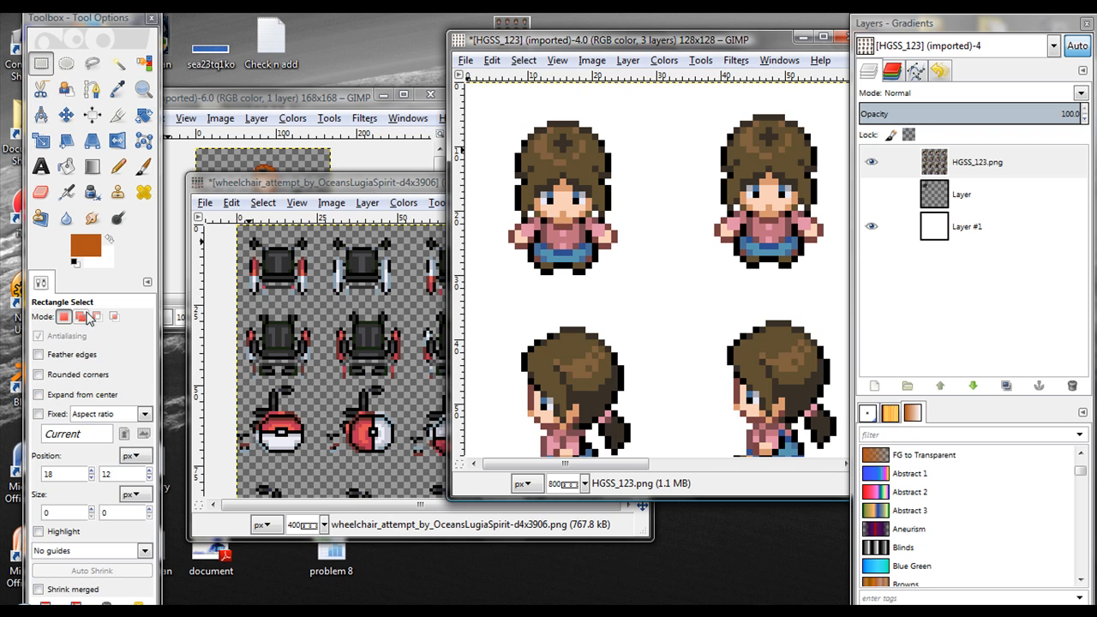
click(121, 66)
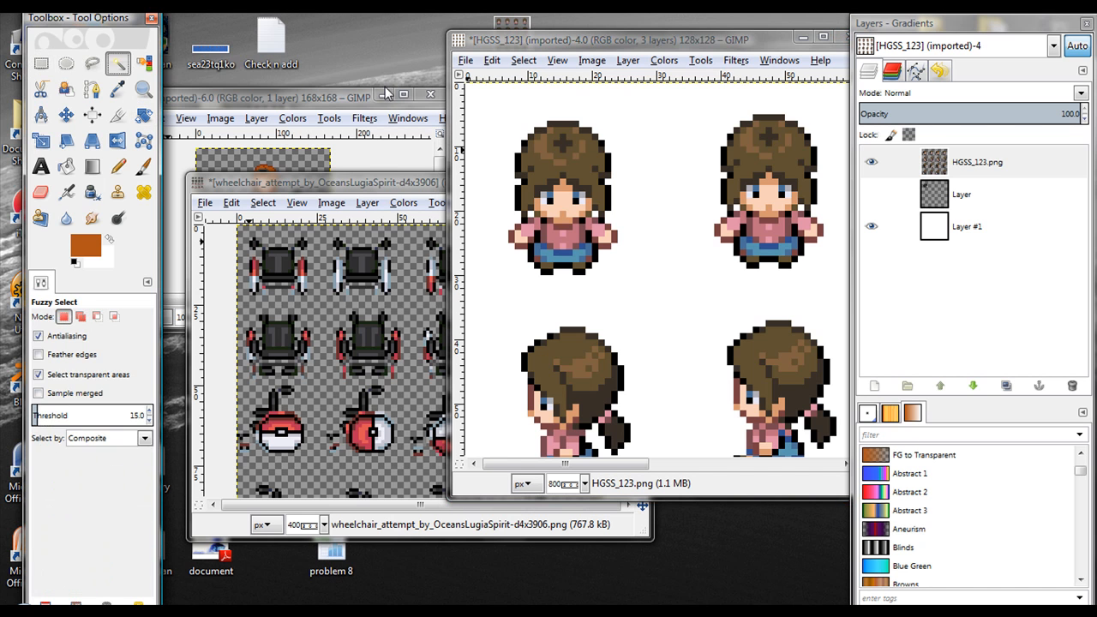
click(549, 174)
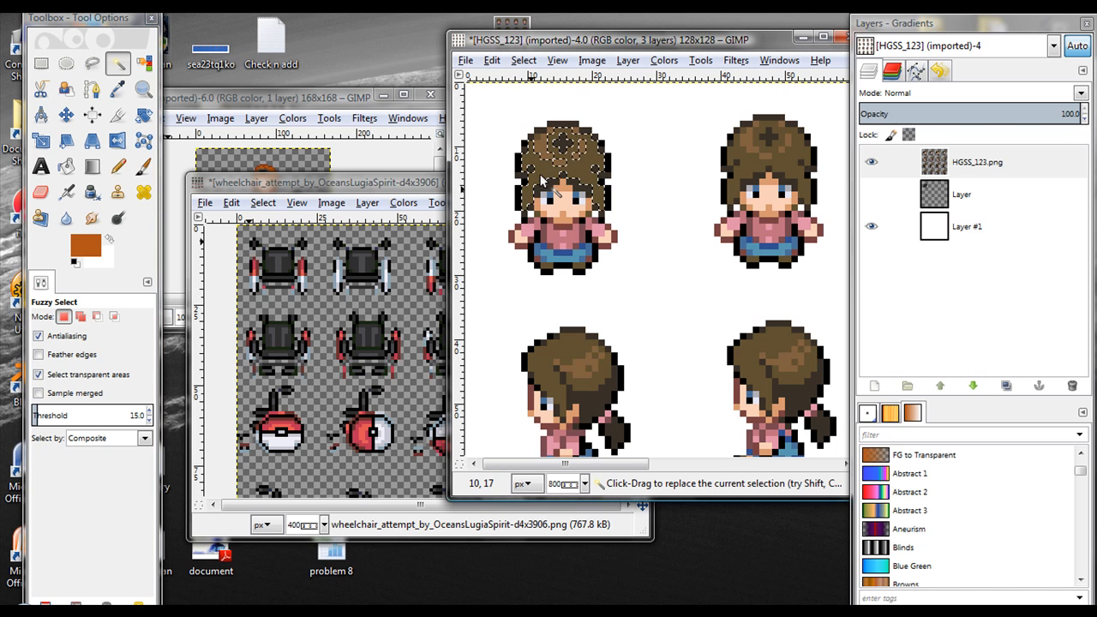
click(81, 317)
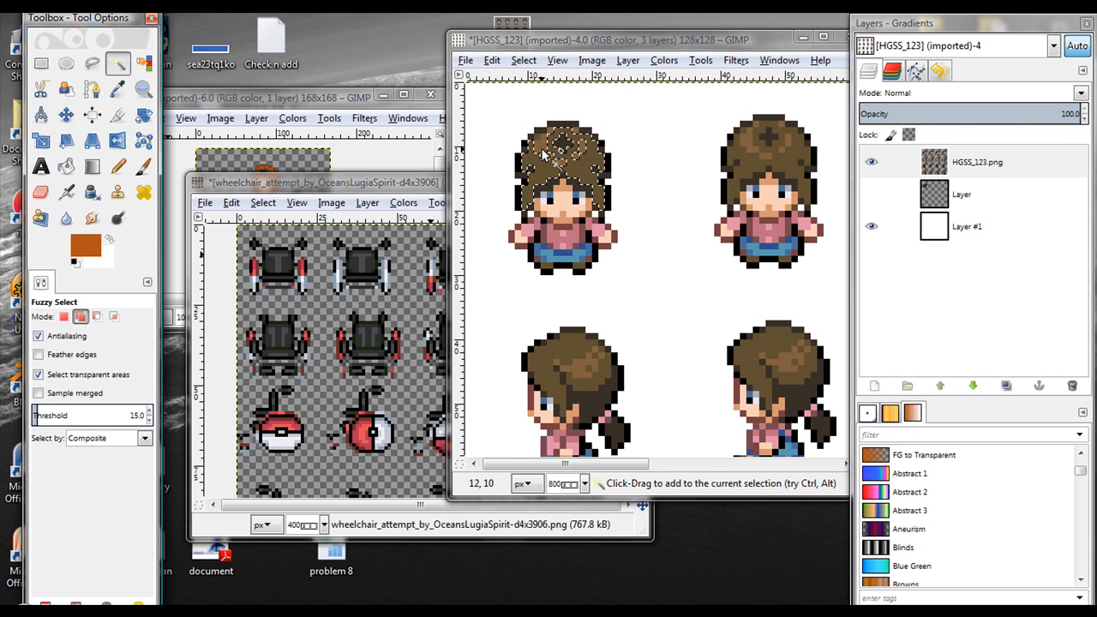
click(542, 154)
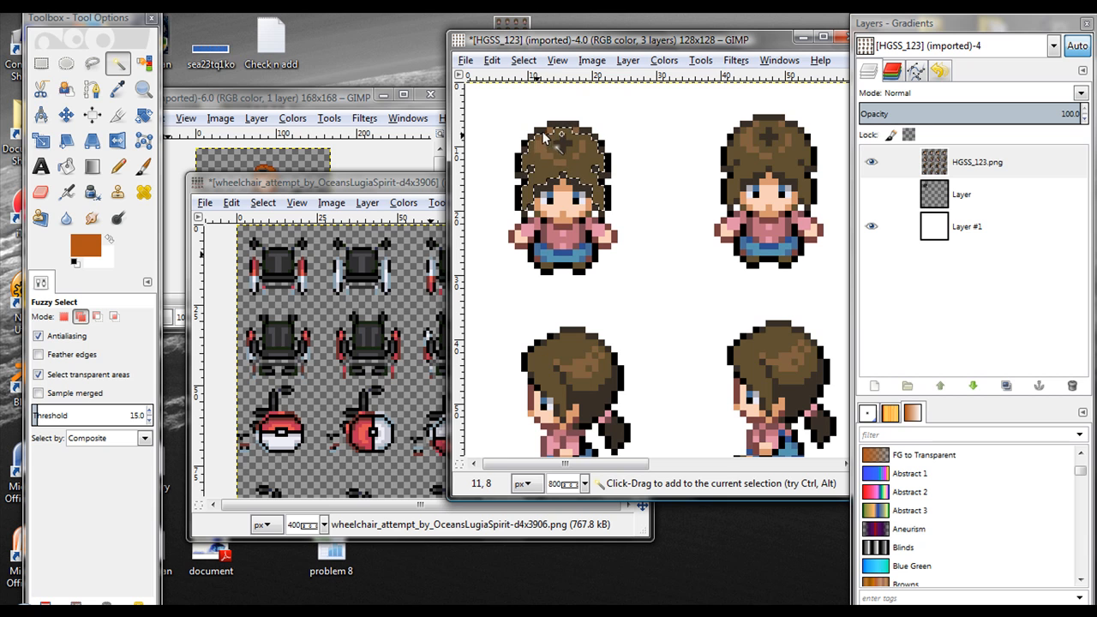
click(599, 142)
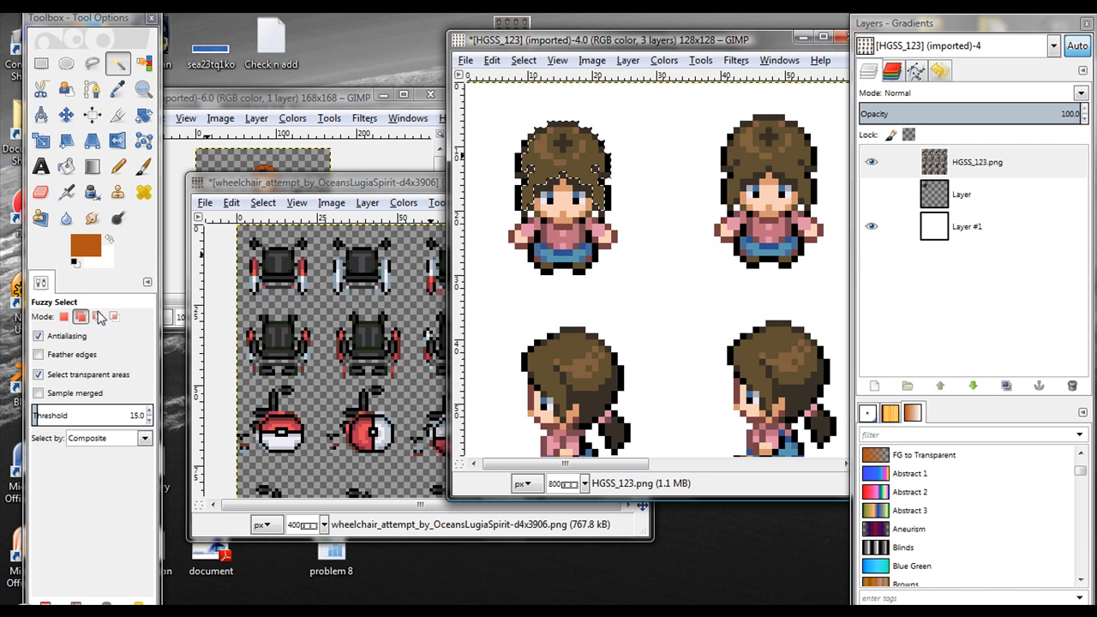
Step: Replace the selection with the background around the sprites using Fuzzy Select, and deselect everything
click(64, 316)
click(502, 245)
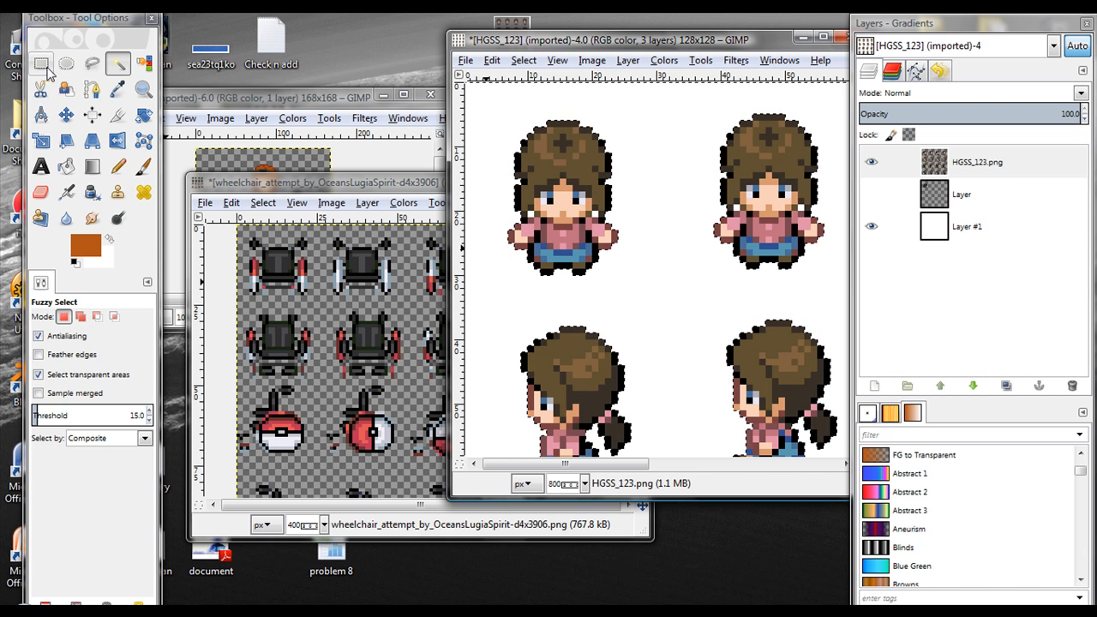
key(r)
click(642, 228)
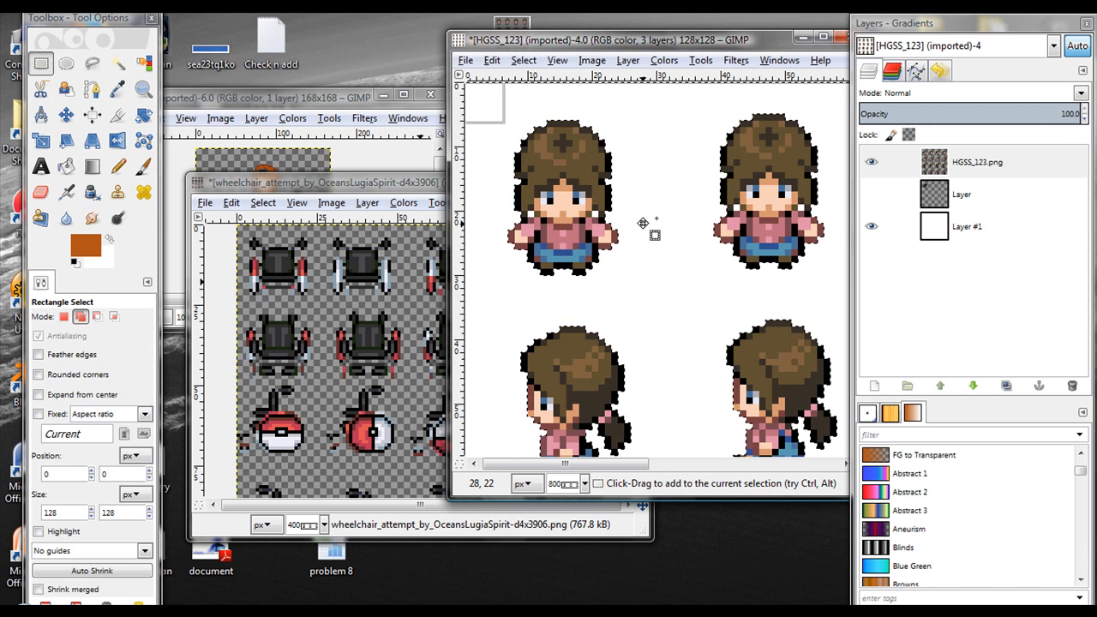
click(524, 60)
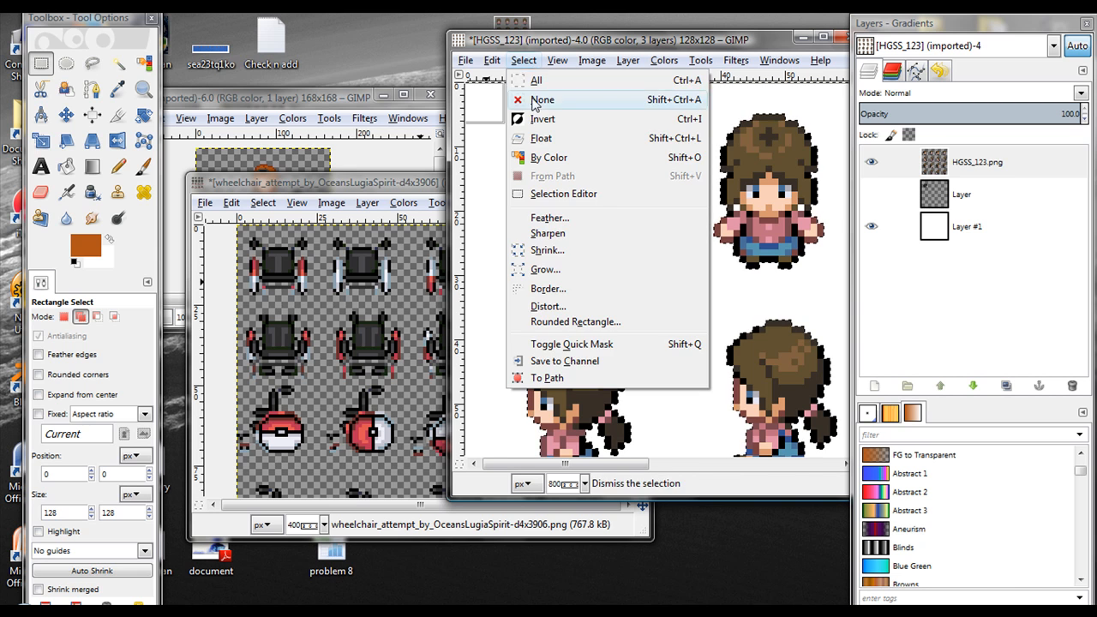
click(544, 98)
Step: Draw a 23 × 18 px rectangular selection around the first sprite's head, and subtract the surrounding background and the face colours with Fuzzy Select
drag(649, 224, 497, 106)
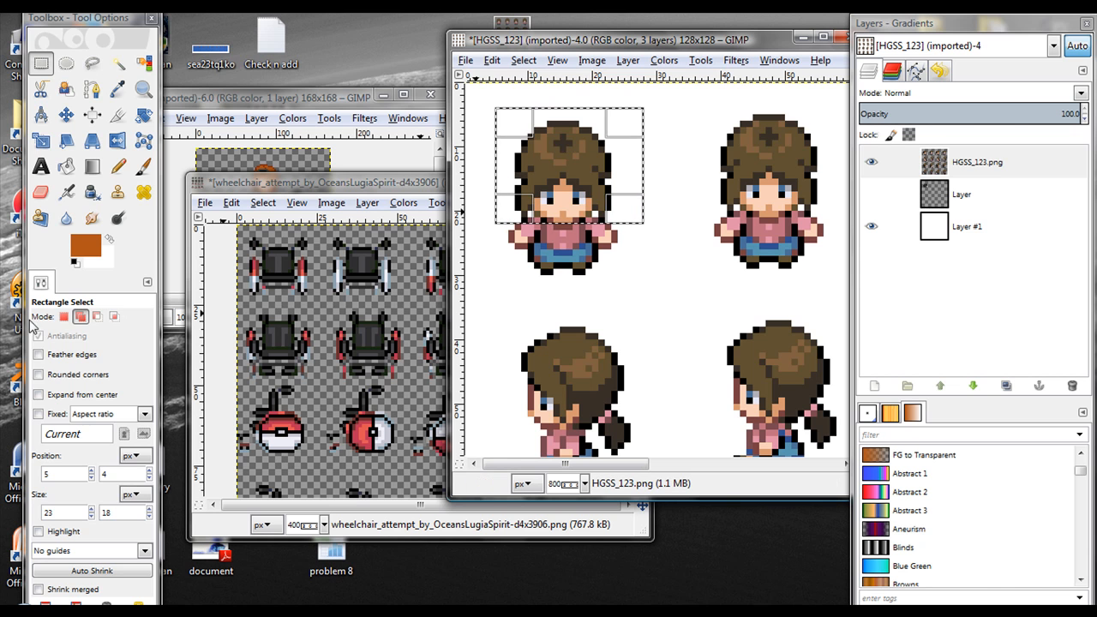
click(118, 63)
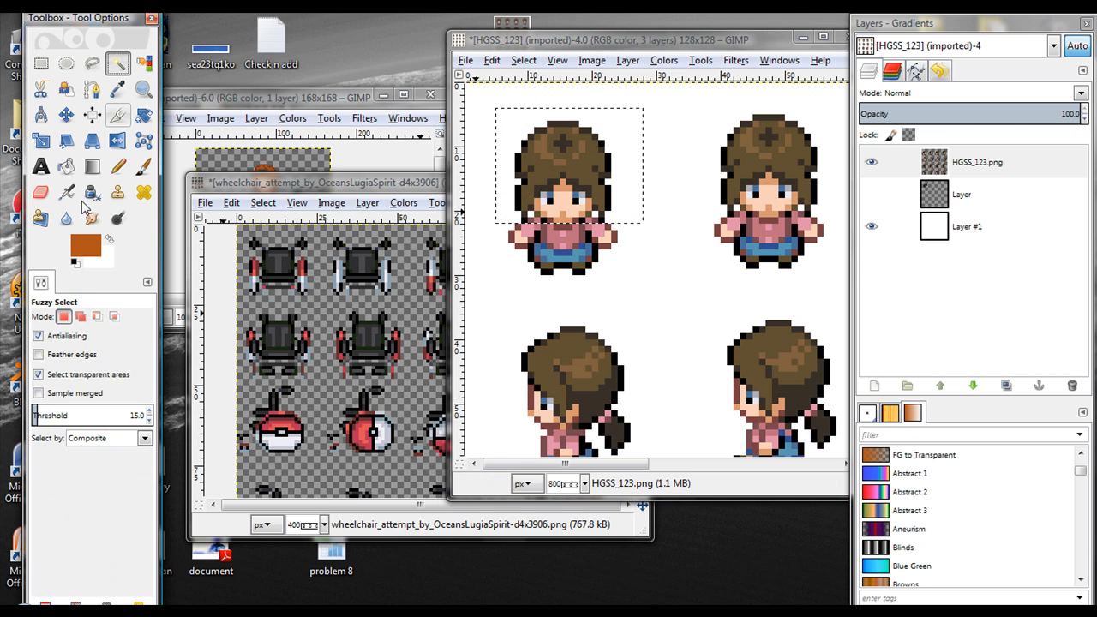
click(100, 318)
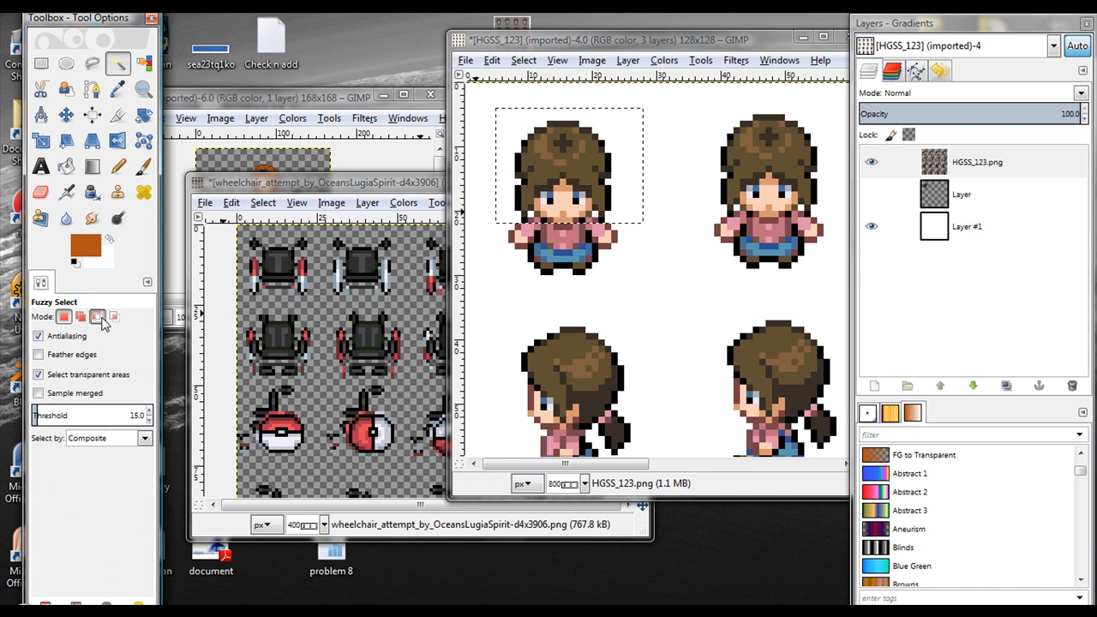
click(535, 220)
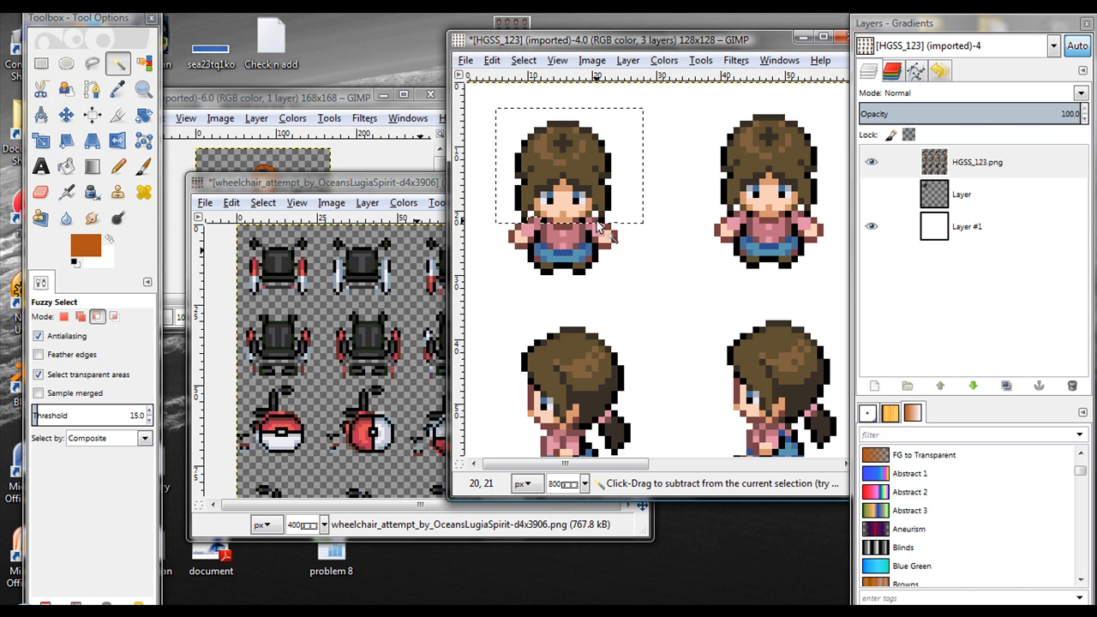
click(531, 219)
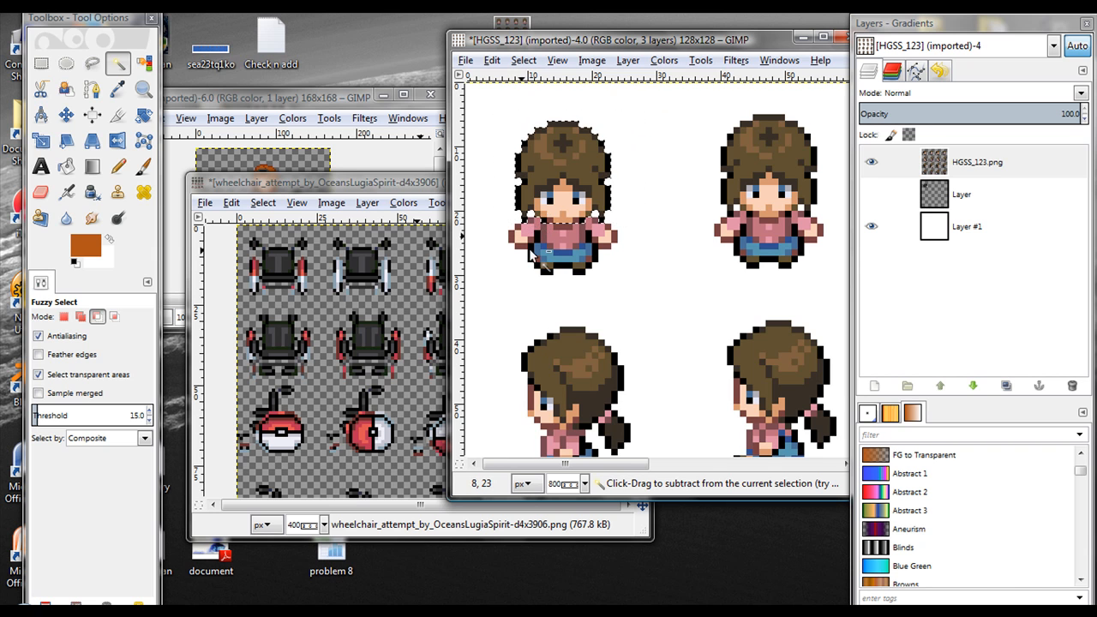
click(560, 215)
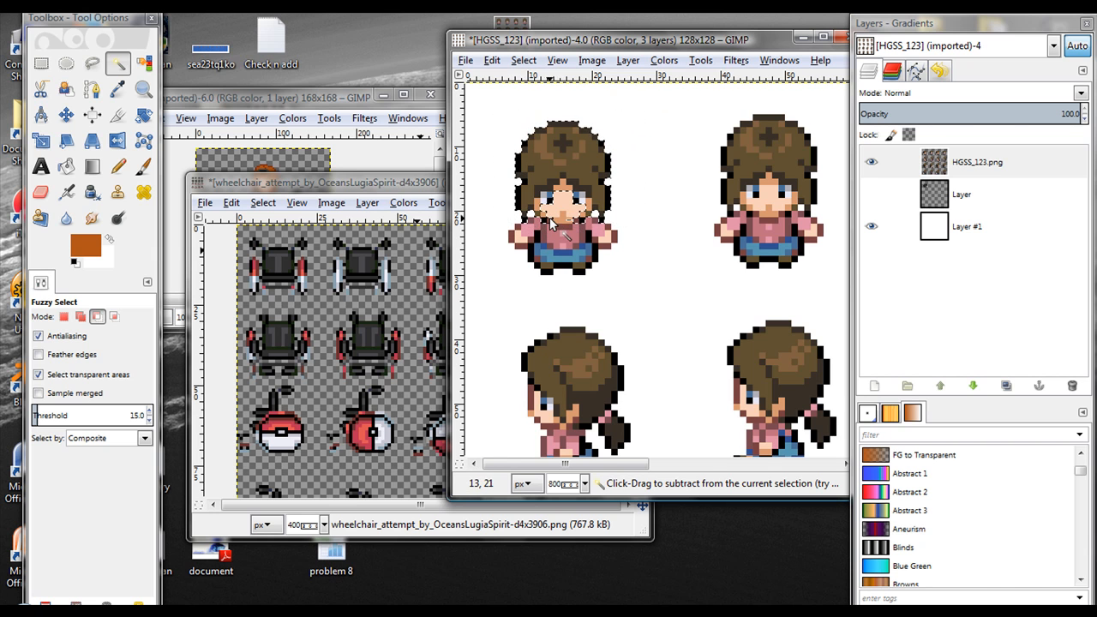
click(545, 214)
click(546, 198)
click(584, 199)
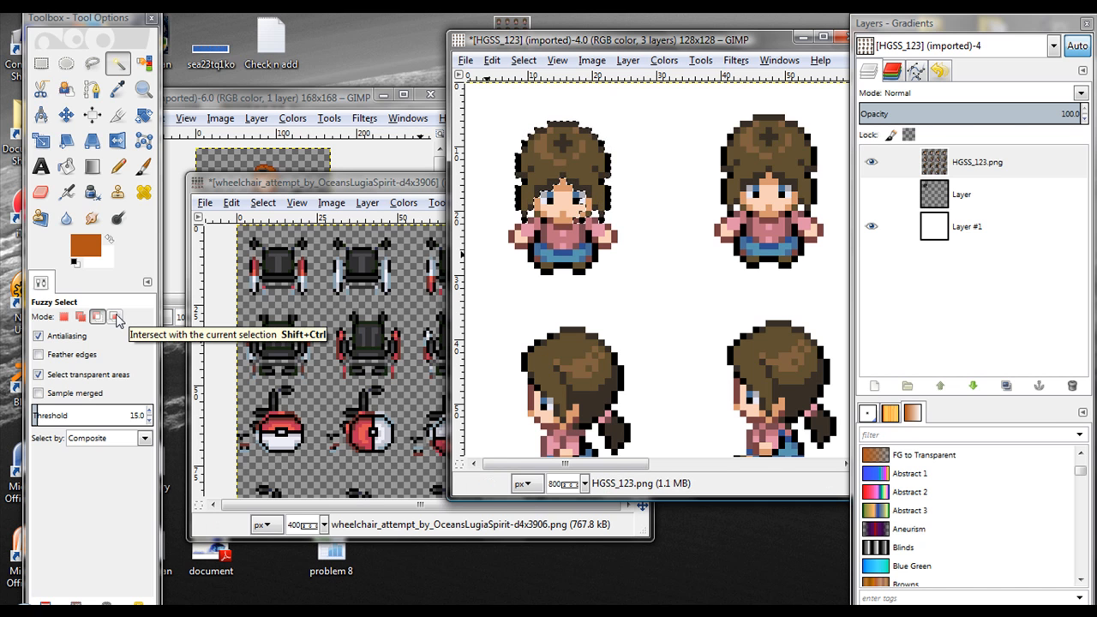
Step: Try Fuzzy Select's intersect mode, and add 19 × 27 px and 16 × 16 px rectangles over the first sprite to the selection
click(118, 319)
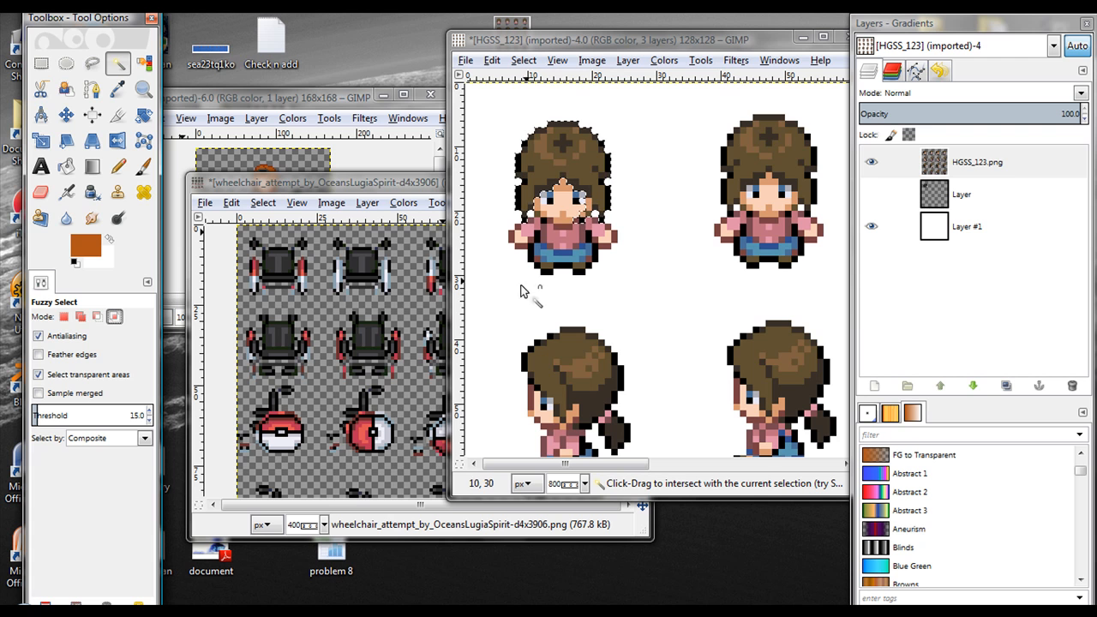
click(114, 317)
click(41, 63)
drag(630, 320, 509, 147)
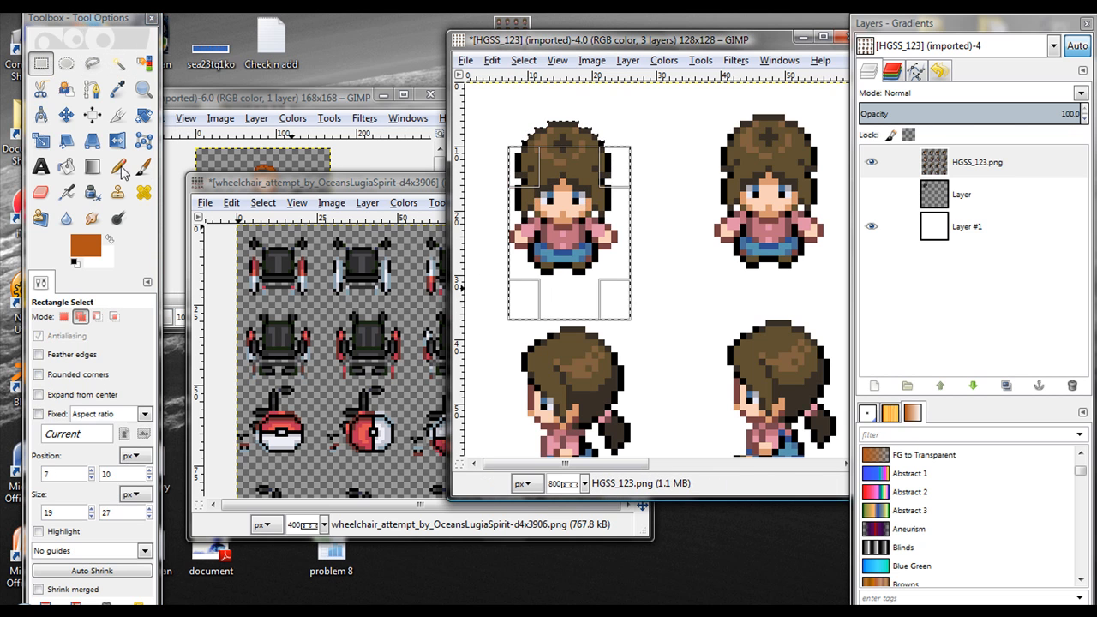
drag(478, 109, 572, 204)
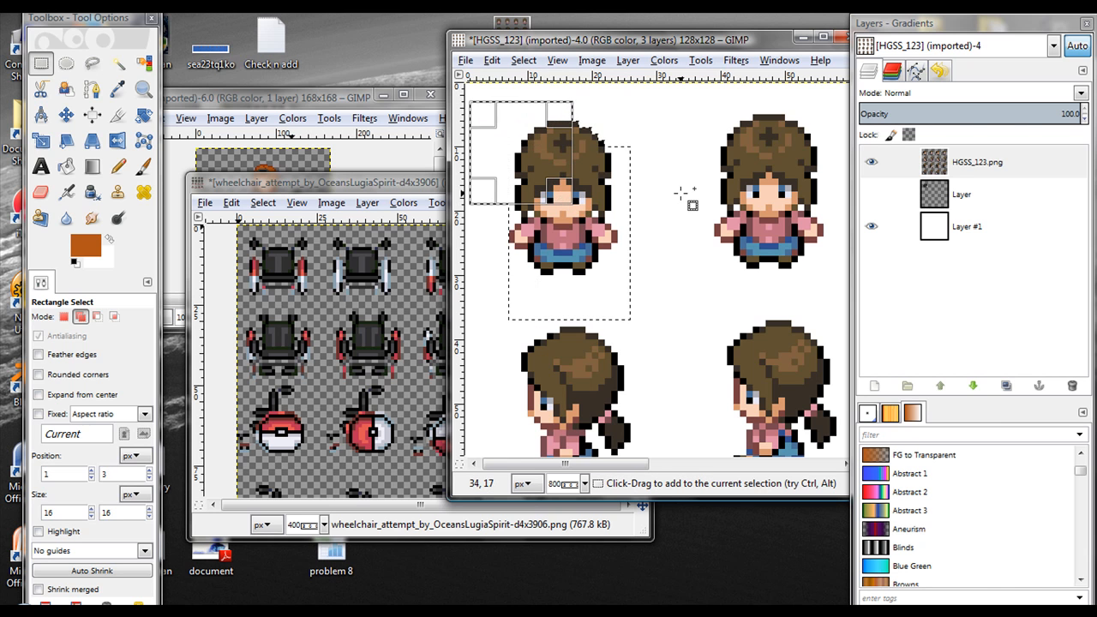
Step: Intersect the selection with a rectangle reaching from the gap between the two front-facing sprites to the first sprite's face, and clear it
click(114, 317)
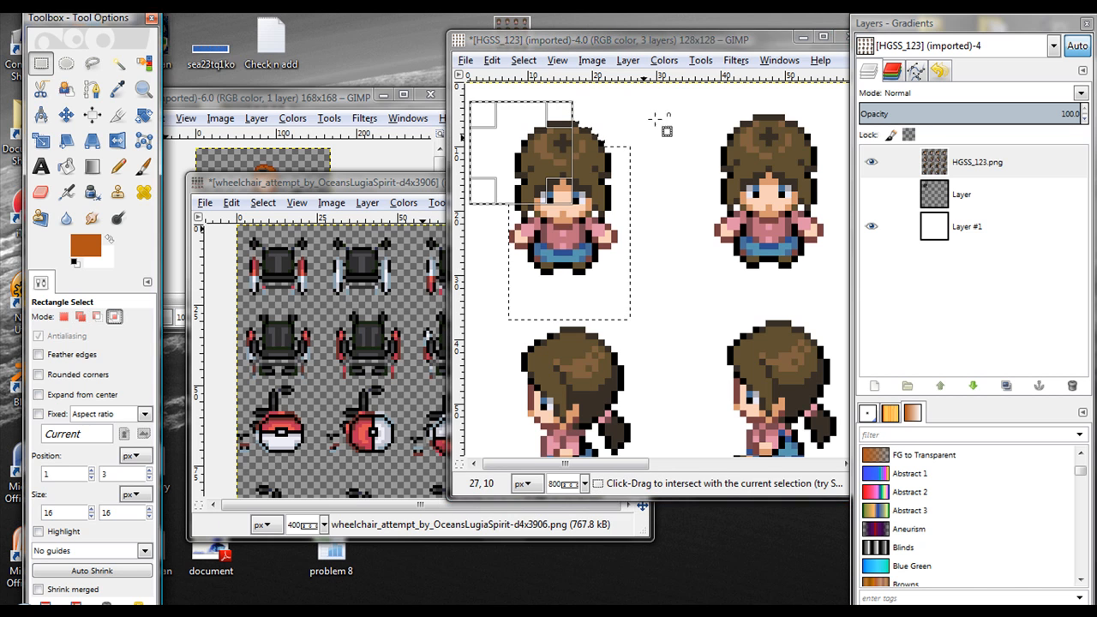
drag(694, 101, 570, 206)
click(630, 250)
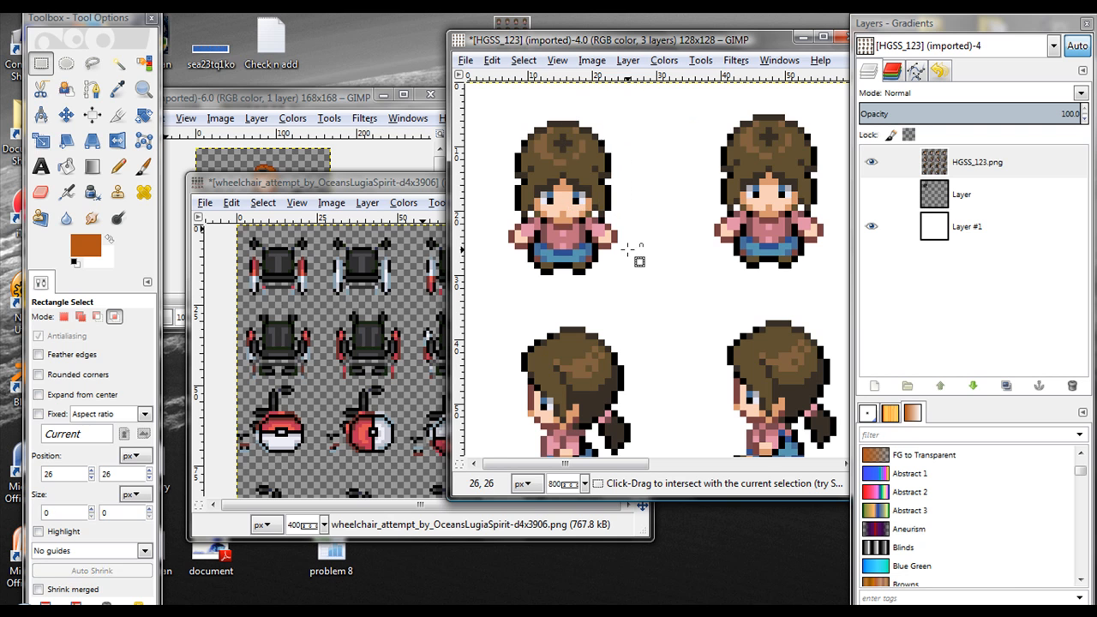
Step: Try intersecting two rectangles on the first sprite's head, the second 13 × 12 px, and return to replace mode with nothing selected
drag(618, 96, 547, 175)
drag(503, 224, 584, 148)
click(65, 318)
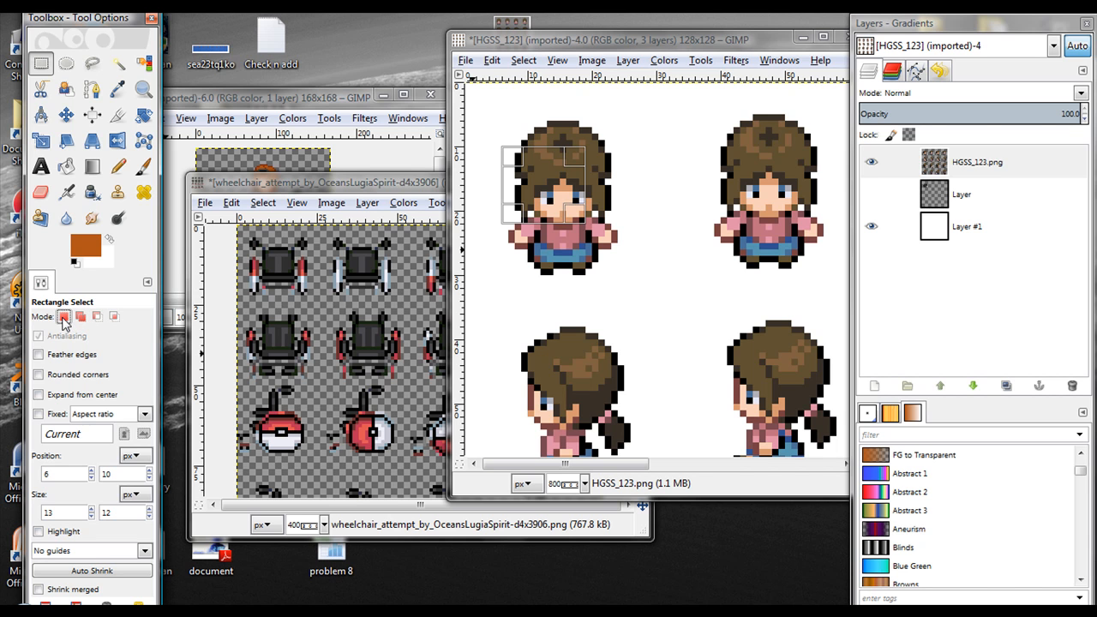
click(568, 282)
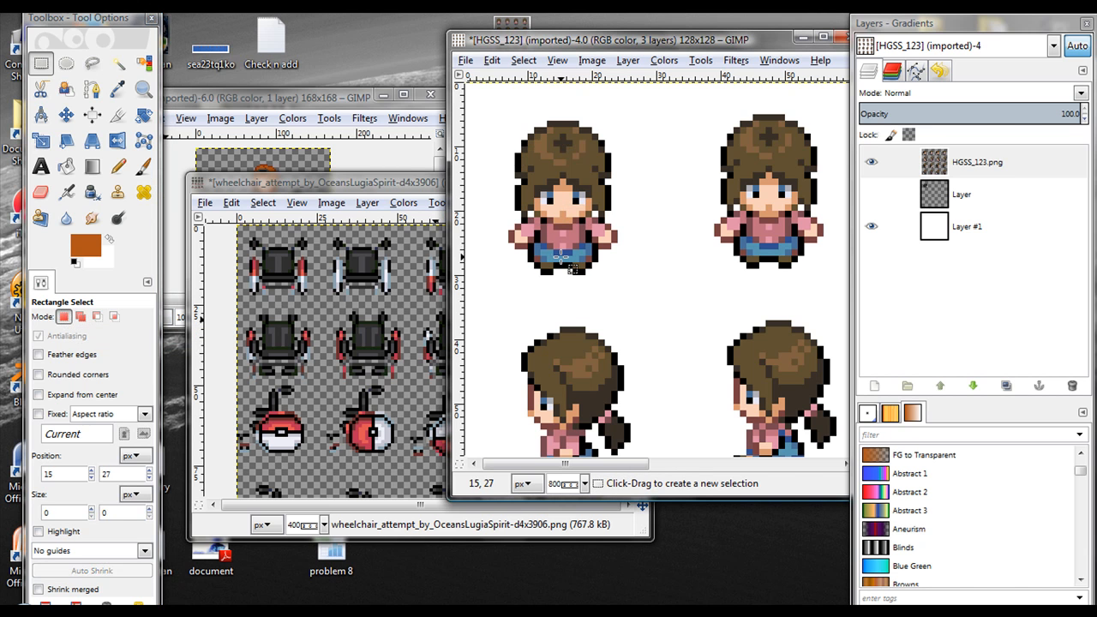
Step: Choose the Eraser with the 1. Pixel brush, turn off Hard edge, and try it at the first sprite's feet
click(127, 174)
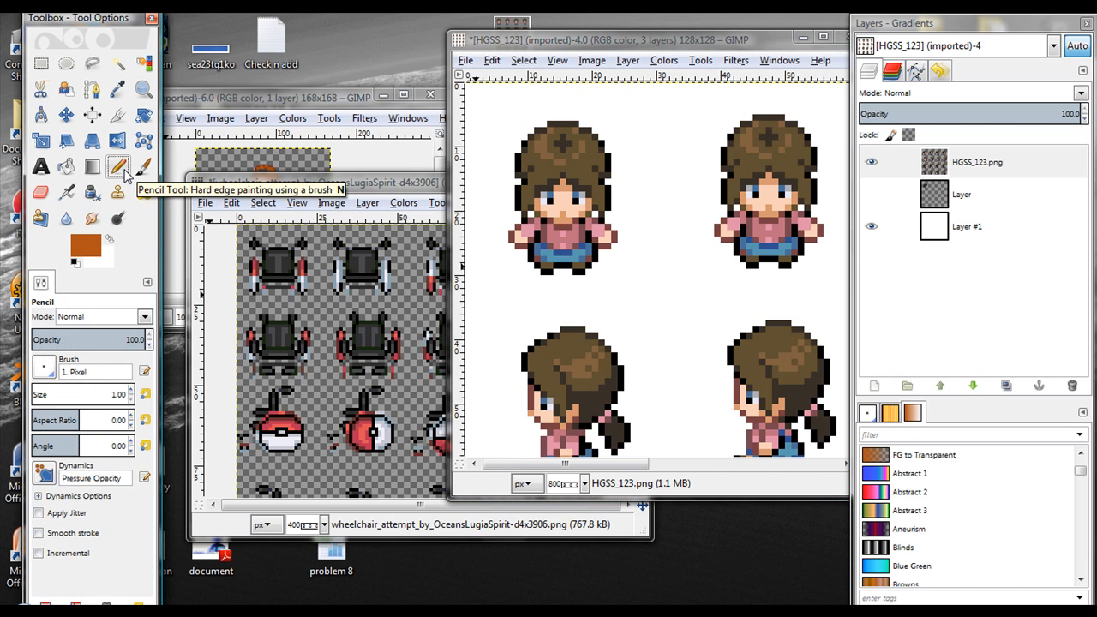
click(40, 194)
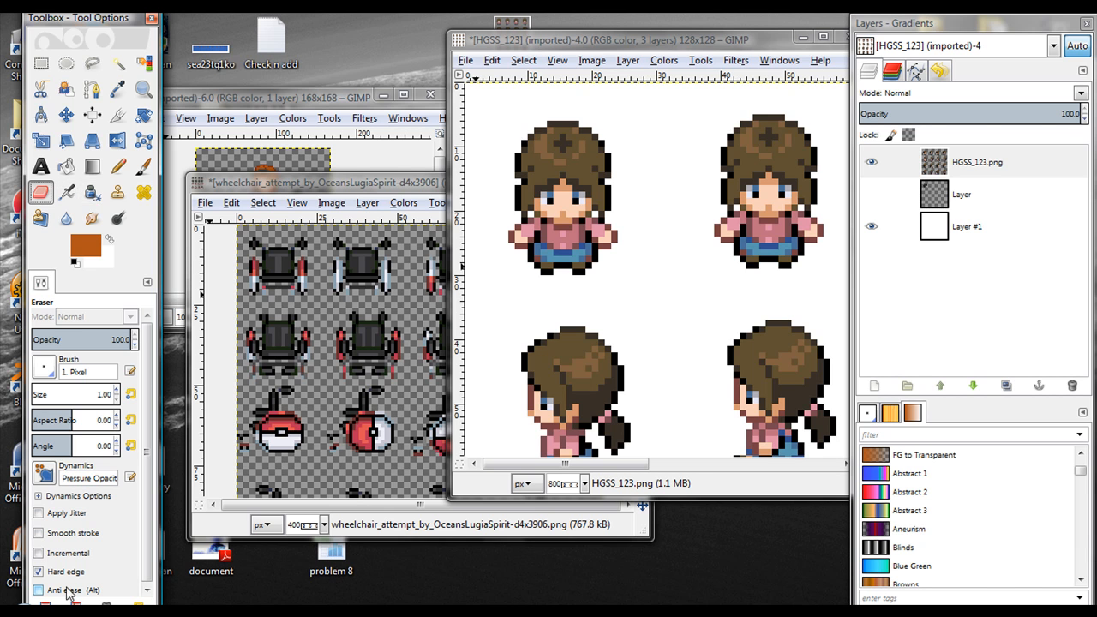
click(39, 574)
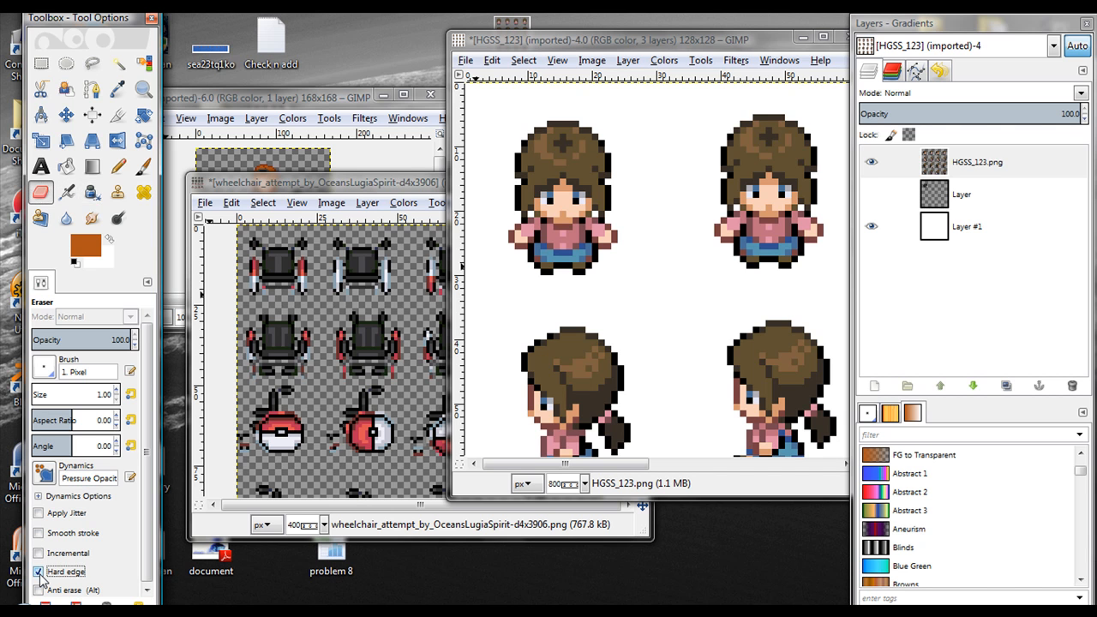
click(40, 572)
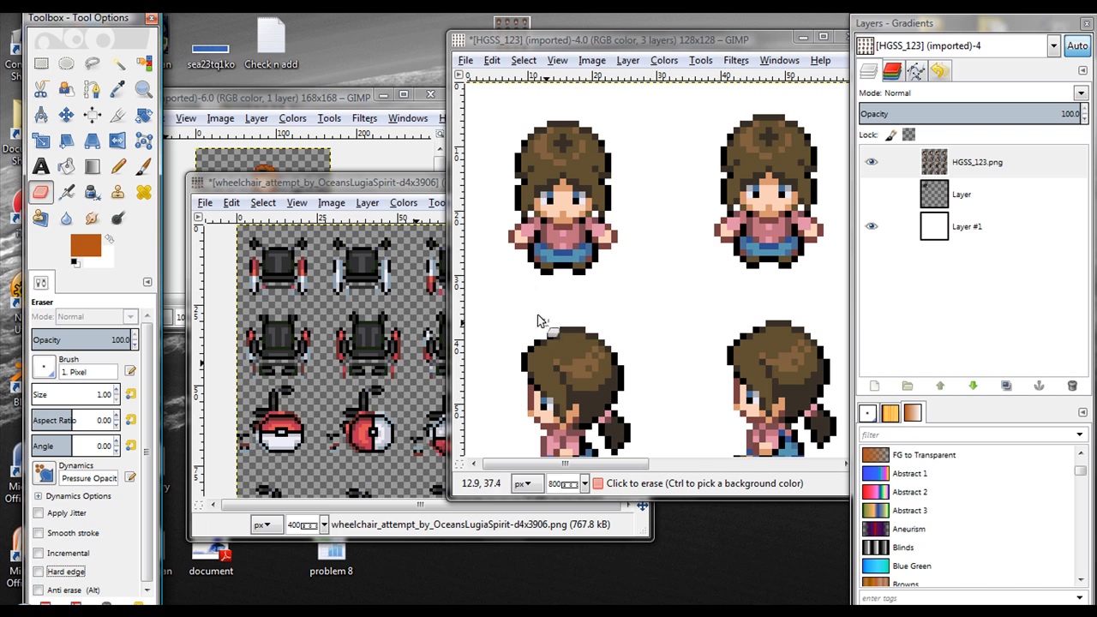
click(543, 275)
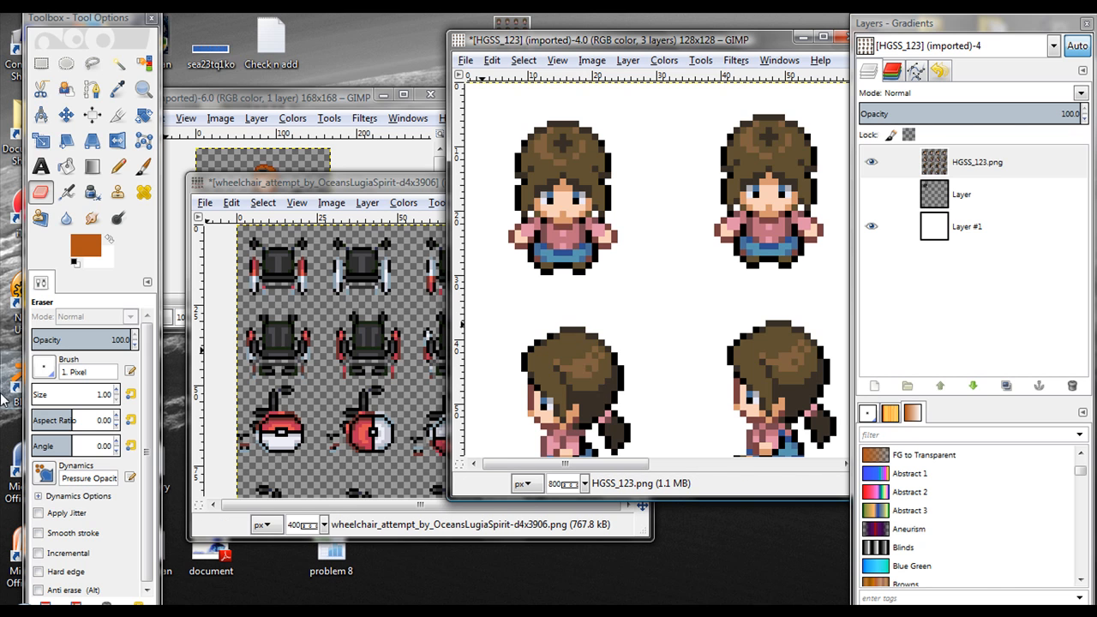
Step: Toggle the Eraser's Hard edge option to compare both settings, leaving it turned on
click(37, 572)
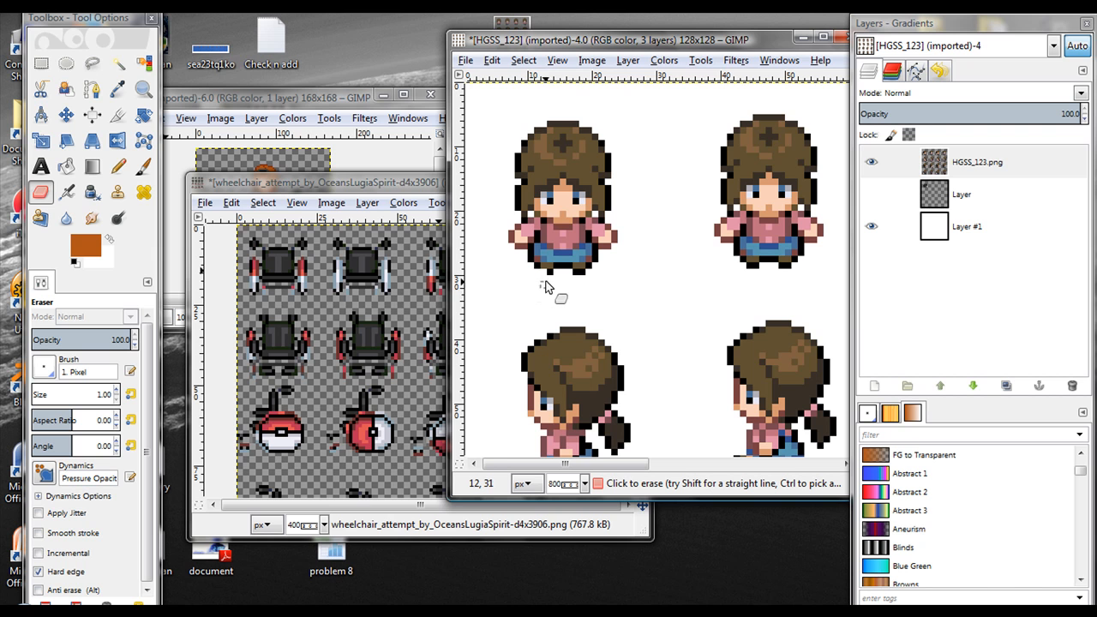
key(ctrl)
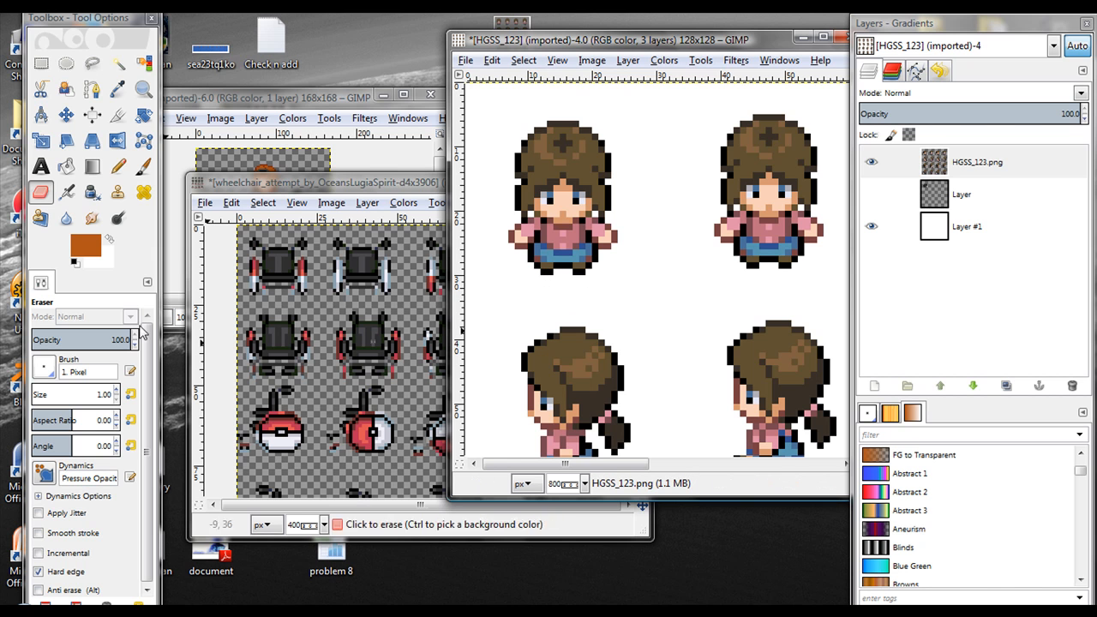
click(38, 571)
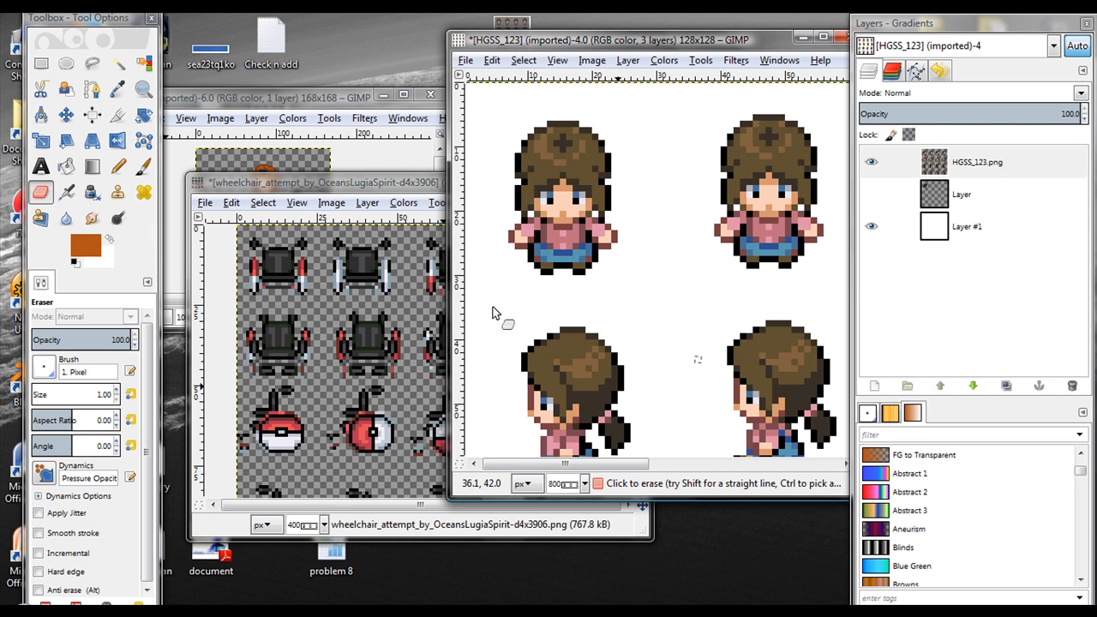
click(38, 573)
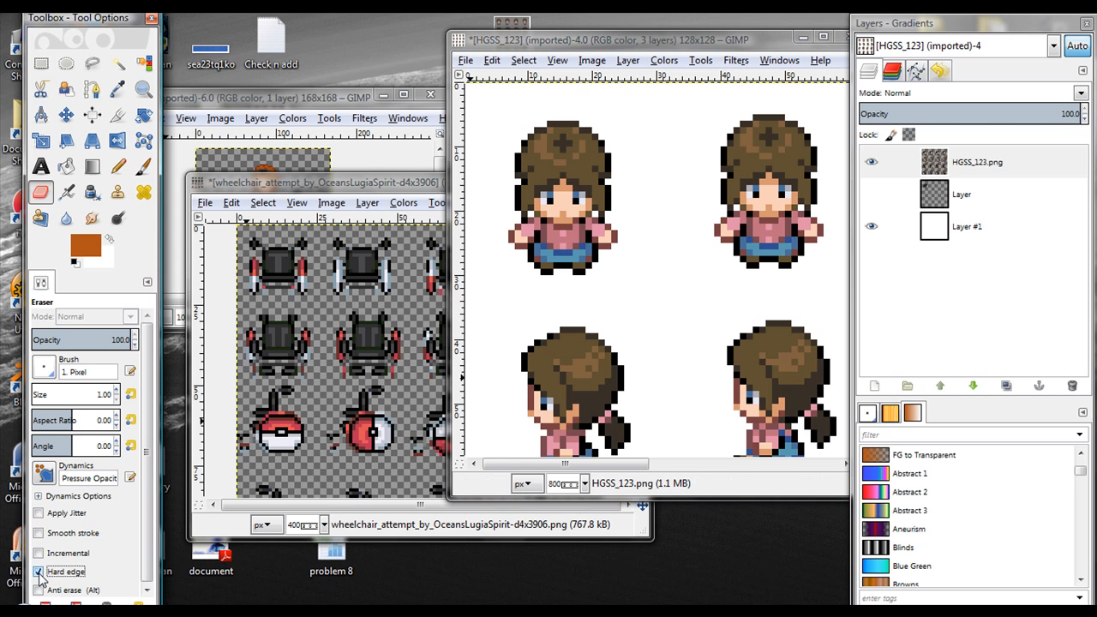
Step: Try the 2. Hardness 050 brush for the Eraser, and return to the 1. Pixel brush
click(43, 367)
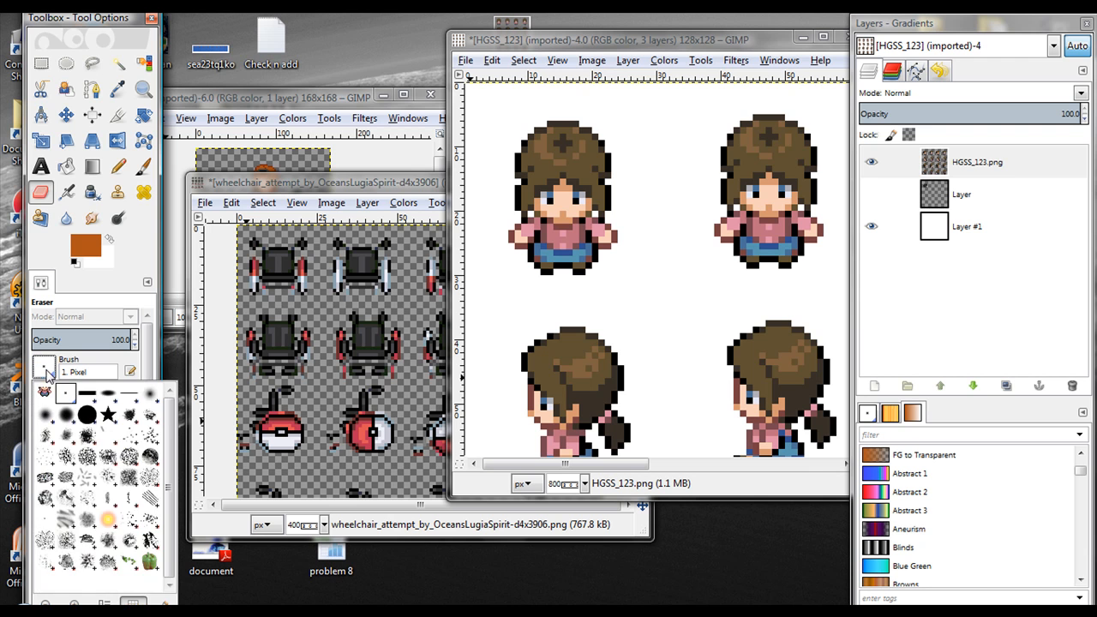
click(54, 420)
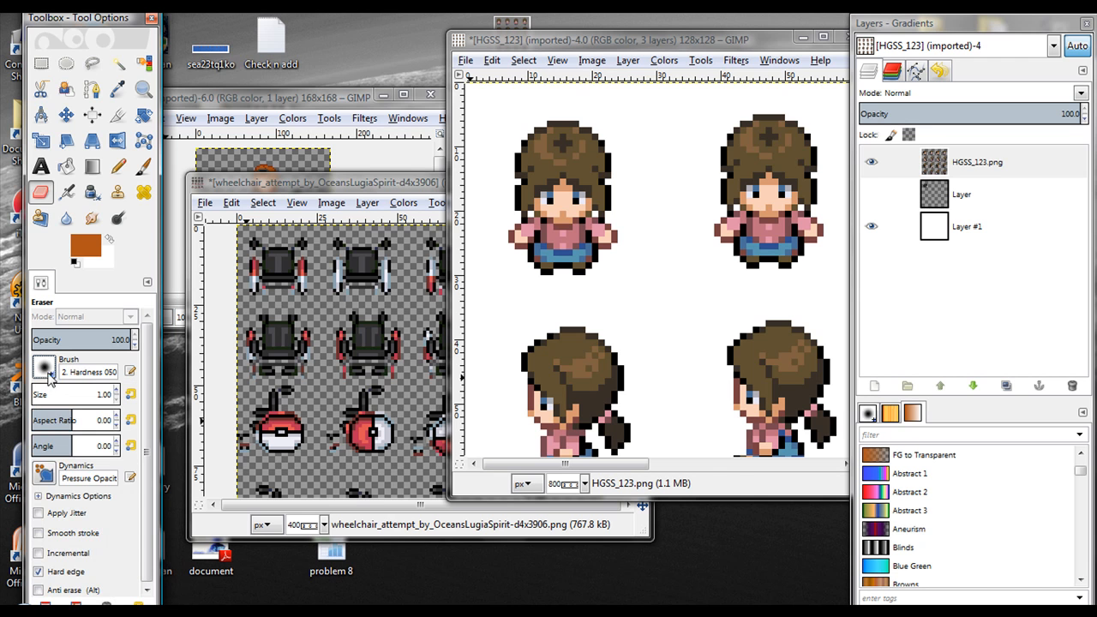
click(47, 375)
click(61, 396)
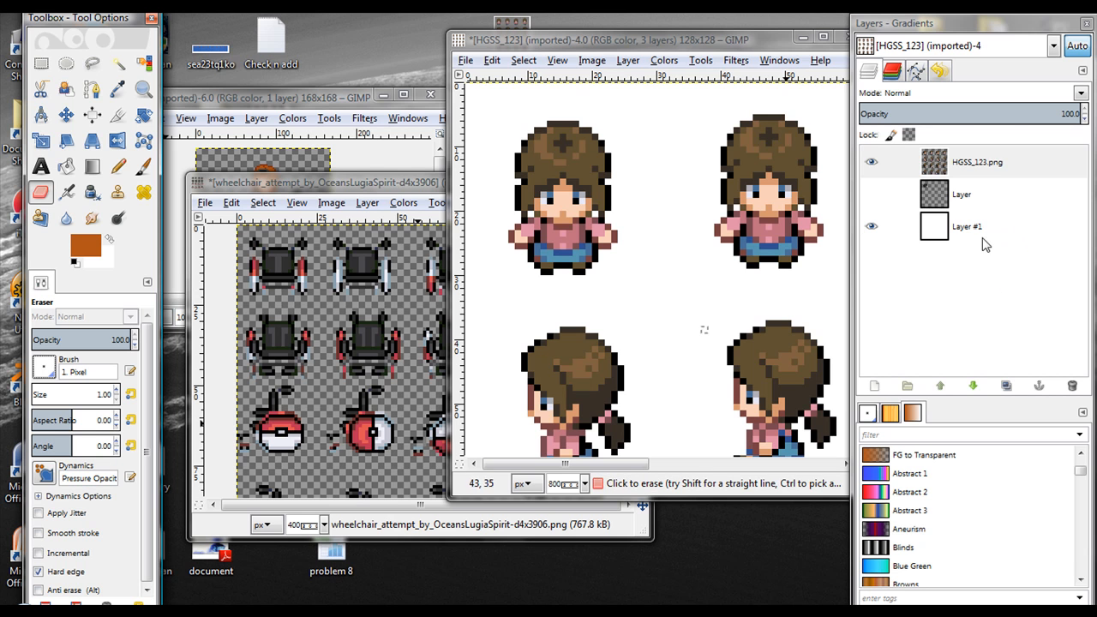
Step: Add a white-filled 128 × 128 px layer above Layer #1 and try reordering it in the layer stack
click(1005, 234)
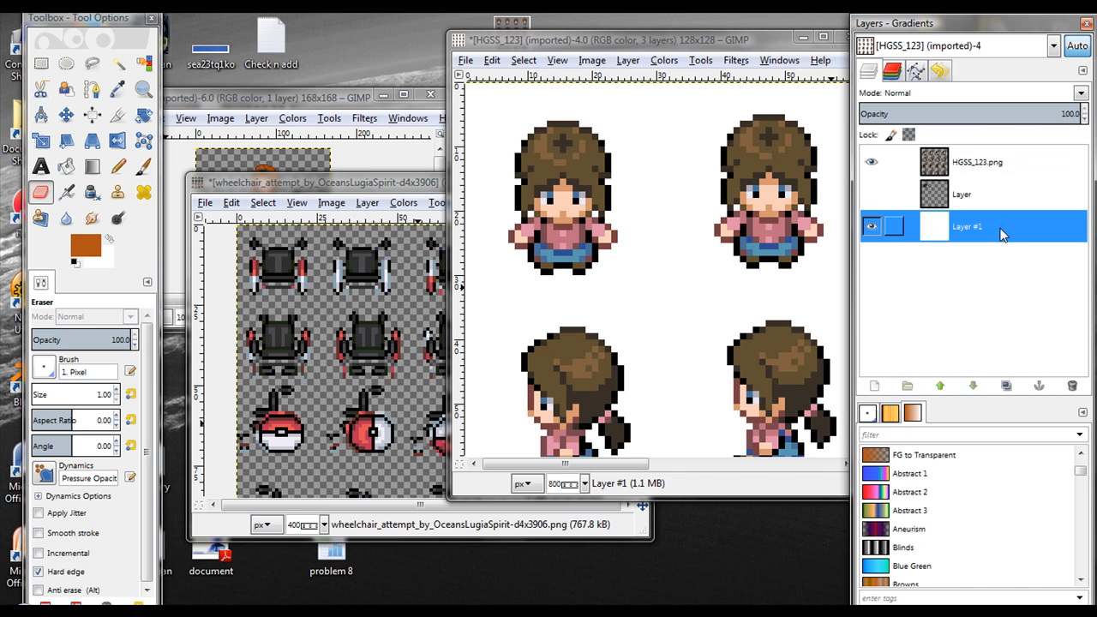
right_click(973, 284)
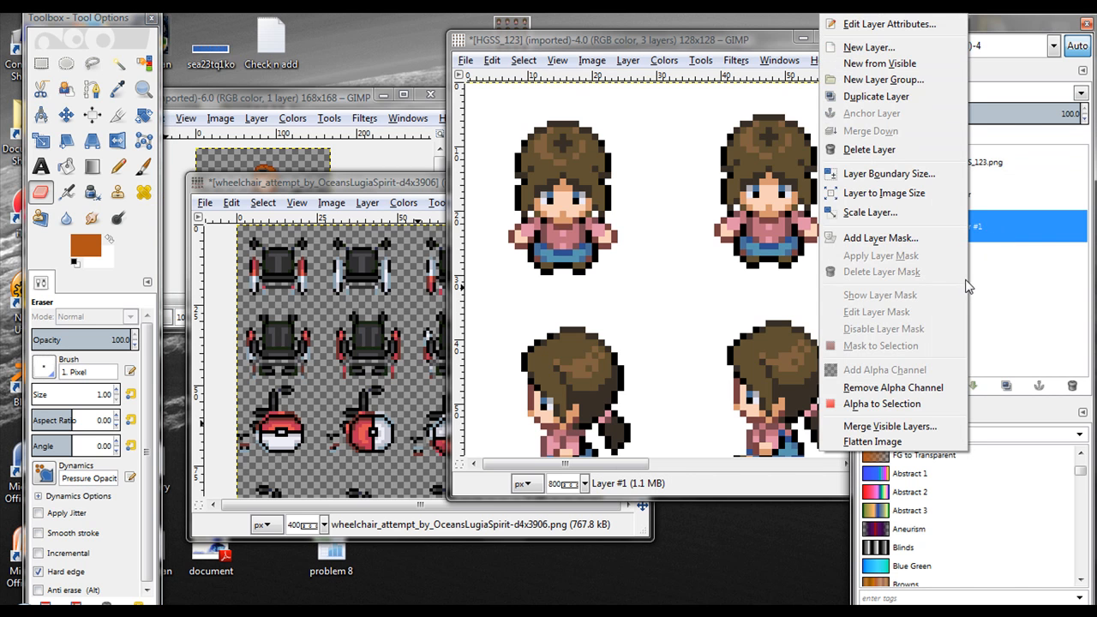
click(868, 47)
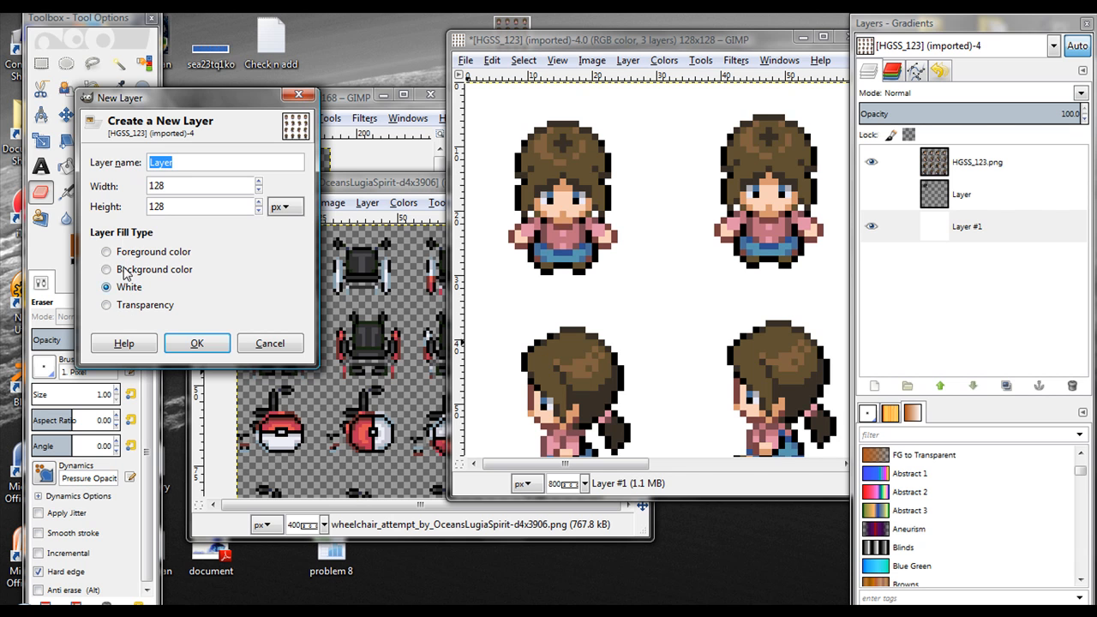
click(111, 305)
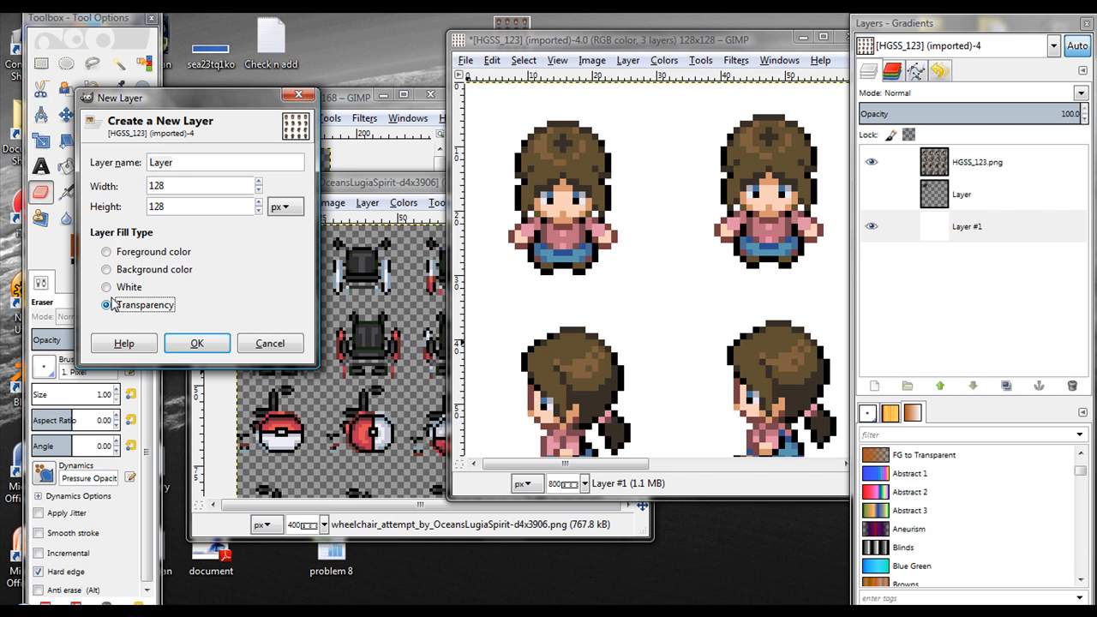
click(108, 288)
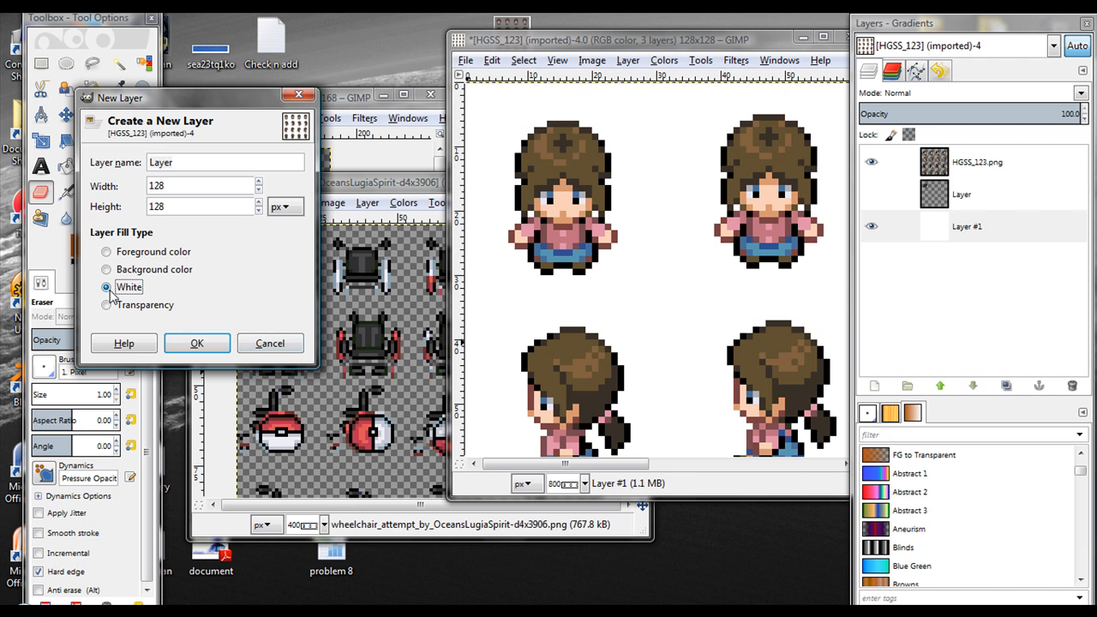
click(195, 343)
click(952, 388)
click(973, 385)
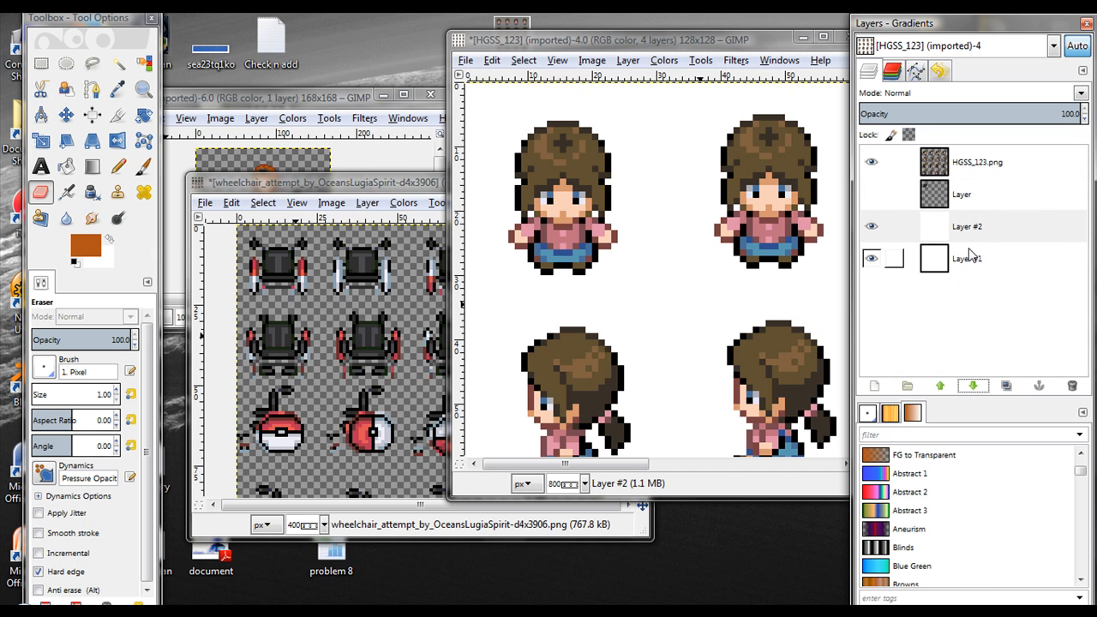
Step: Delete the added white layer, and try the Transparency fill for another new layer without creating it
right_click(975, 242)
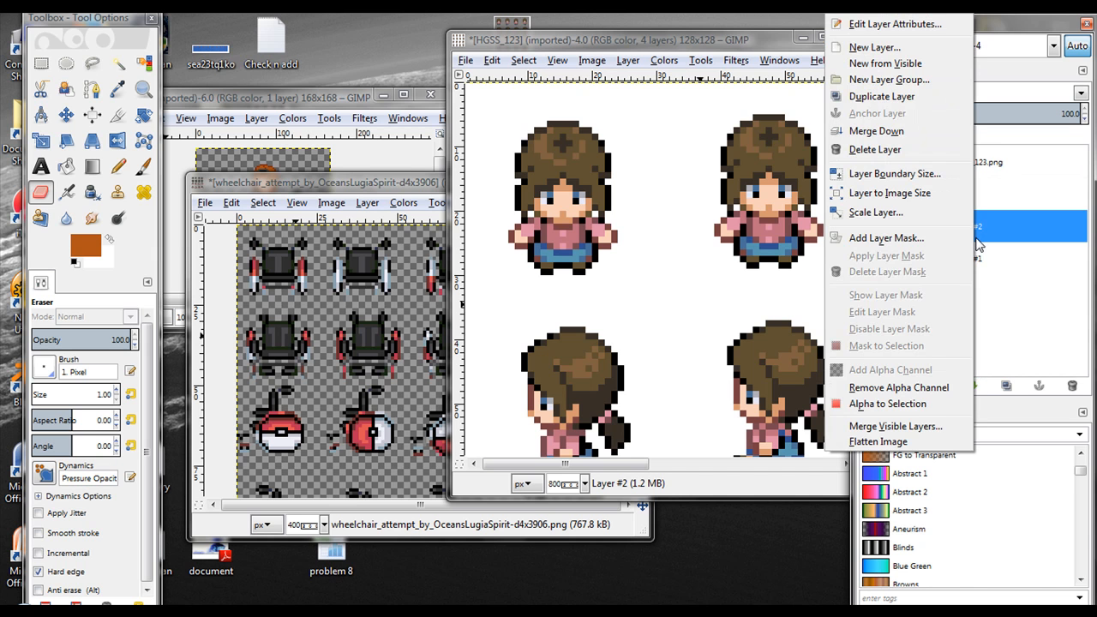
click(873, 155)
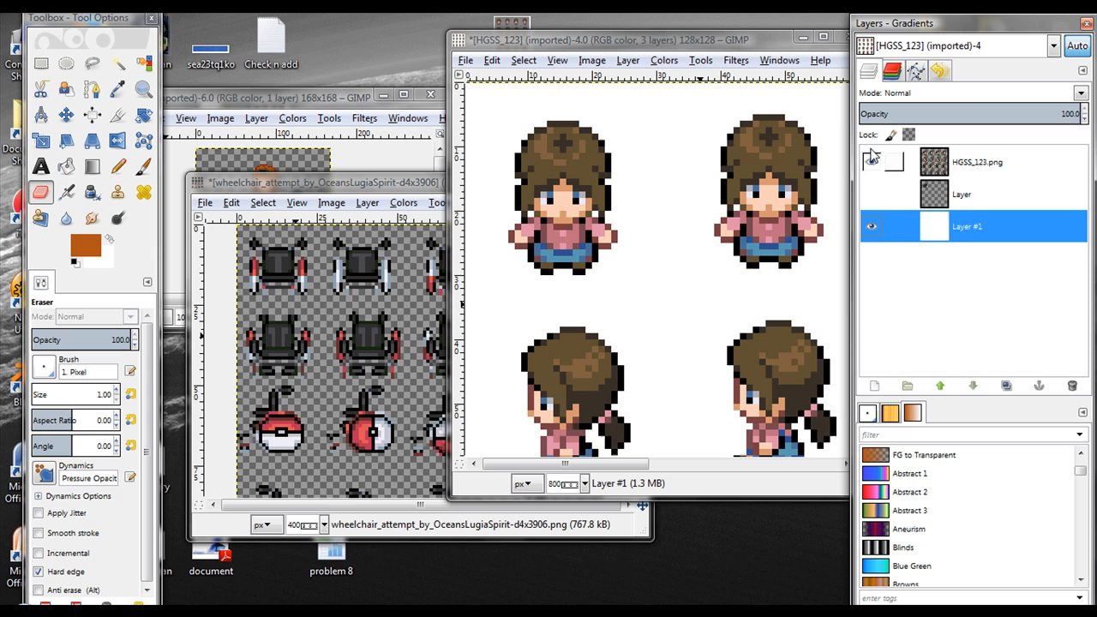
right_click(980, 317)
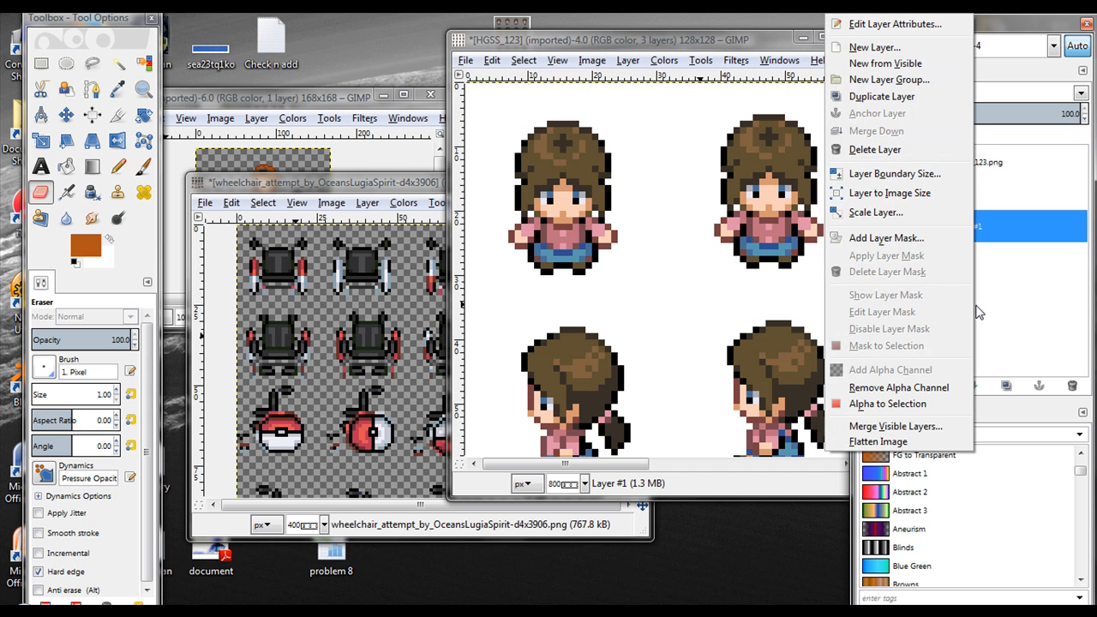
click(859, 48)
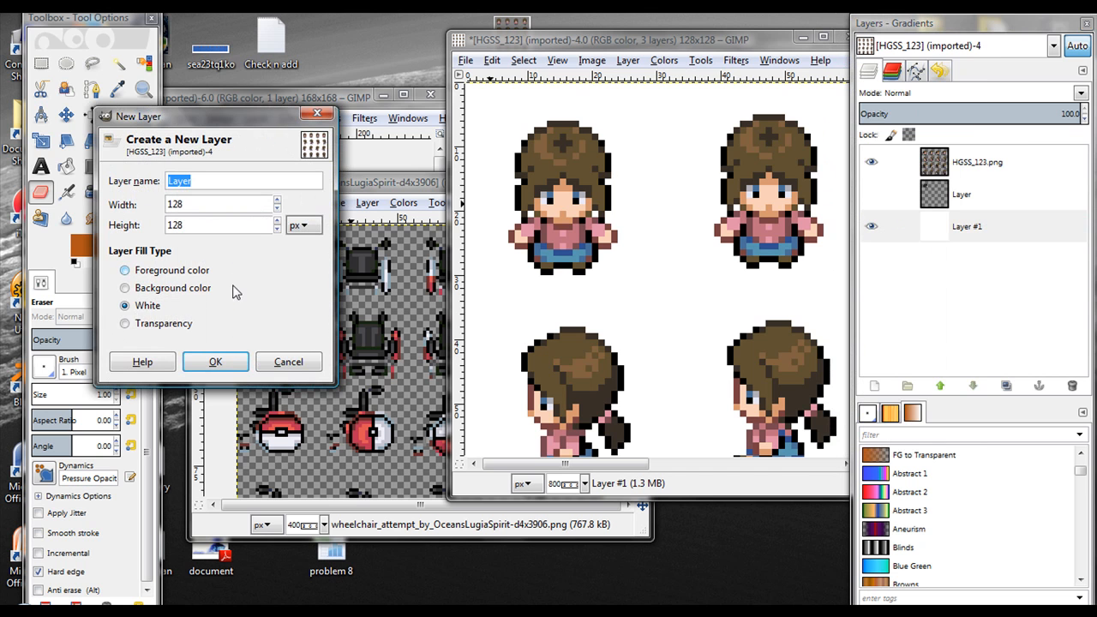
click(131, 331)
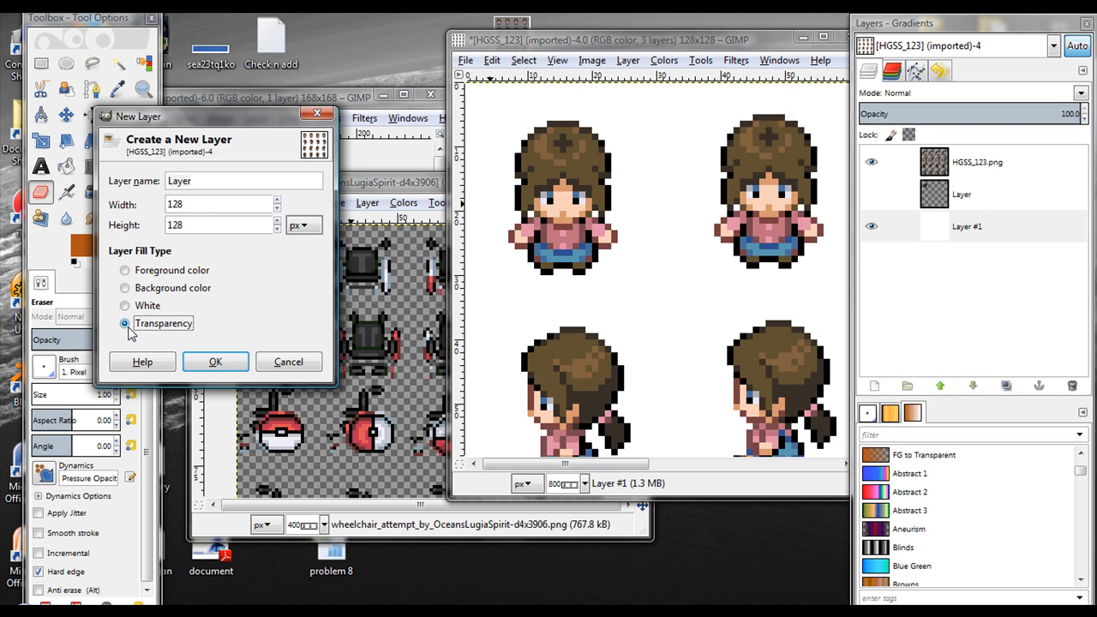
click(262, 362)
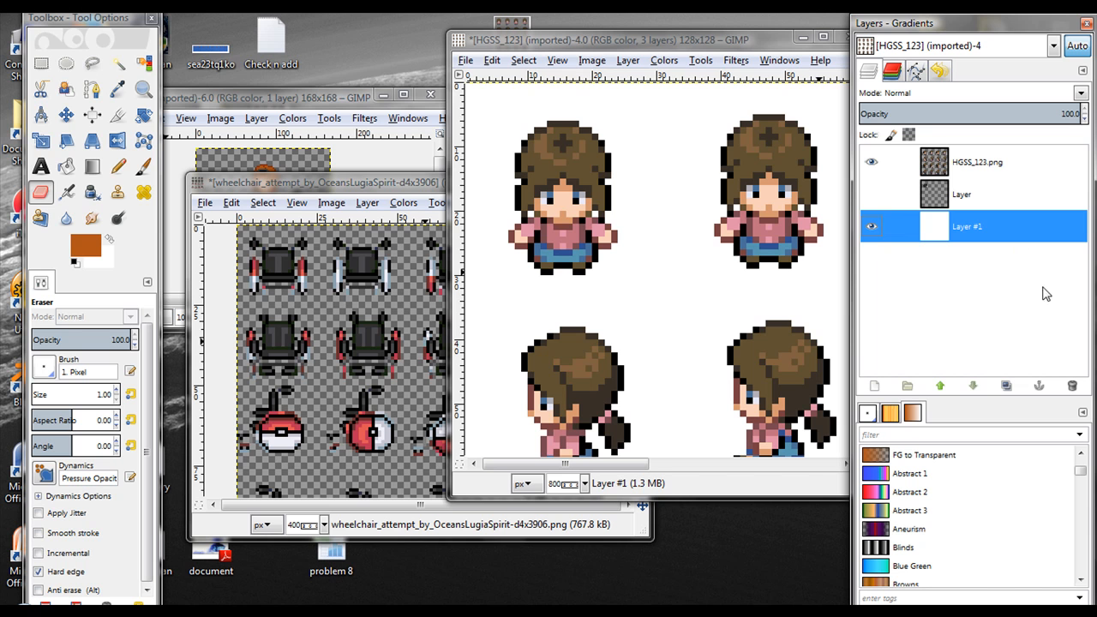
Step: Show the wheelchair layer and make it active, toggling the visibility of the white Layer #1 off and on
click(684, 43)
mouse_move(572, 466)
mouse_down()
mouse_move(742, 482)
mouse_move(558, 471)
mouse_up()
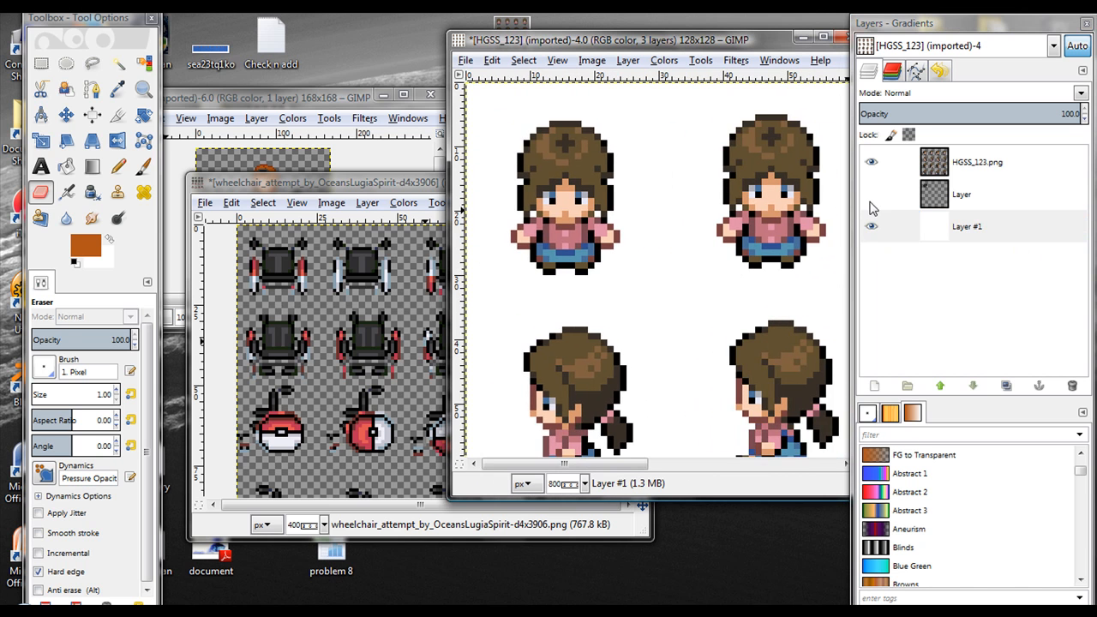
click(872, 195)
click(986, 197)
click(871, 226)
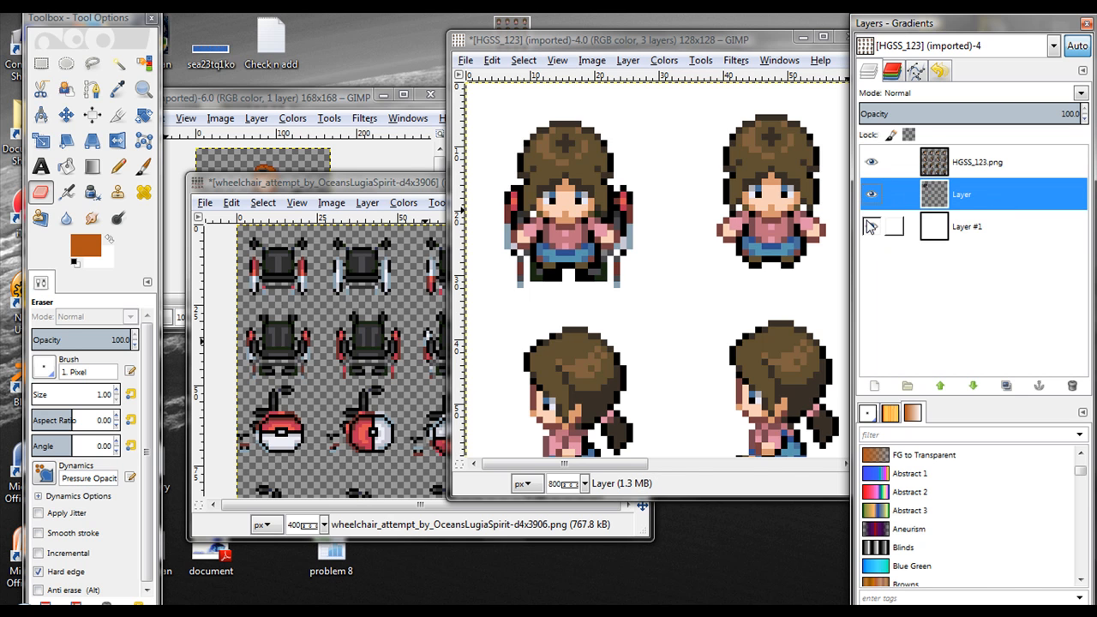
click(871, 226)
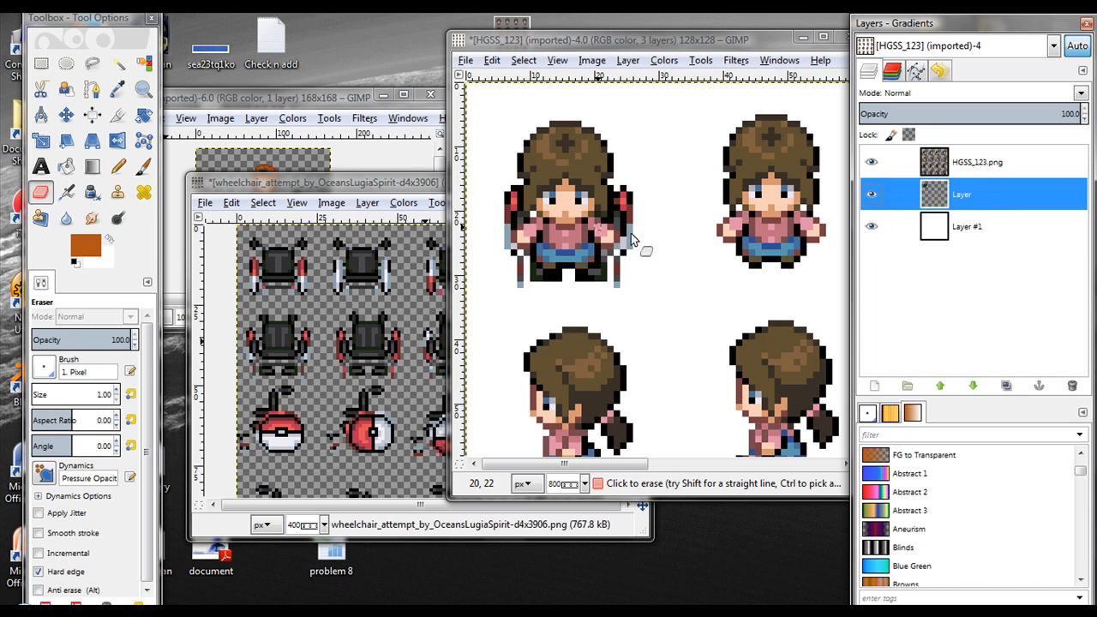
Step: Copy and paste the first sprite's wheelchair, try it 32 px across on the second sprite, and anchor it back at its original place
click(41, 63)
drag(677, 307, 479, 127)
key(ctrl+c)
key(ctrl+v)
mouse_move(564, 226)
mouse_down()
mouse_move(814, 222)
mouse_move(552, 219)
mouse_move(568, 223)
mouse_up()
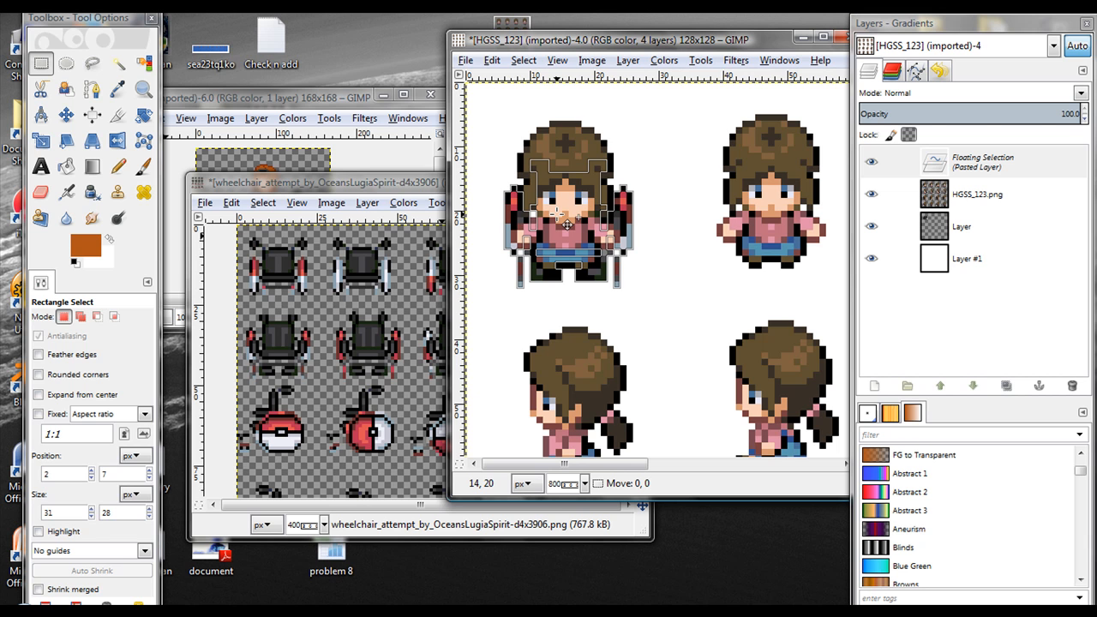
drag(567, 224, 775, 224)
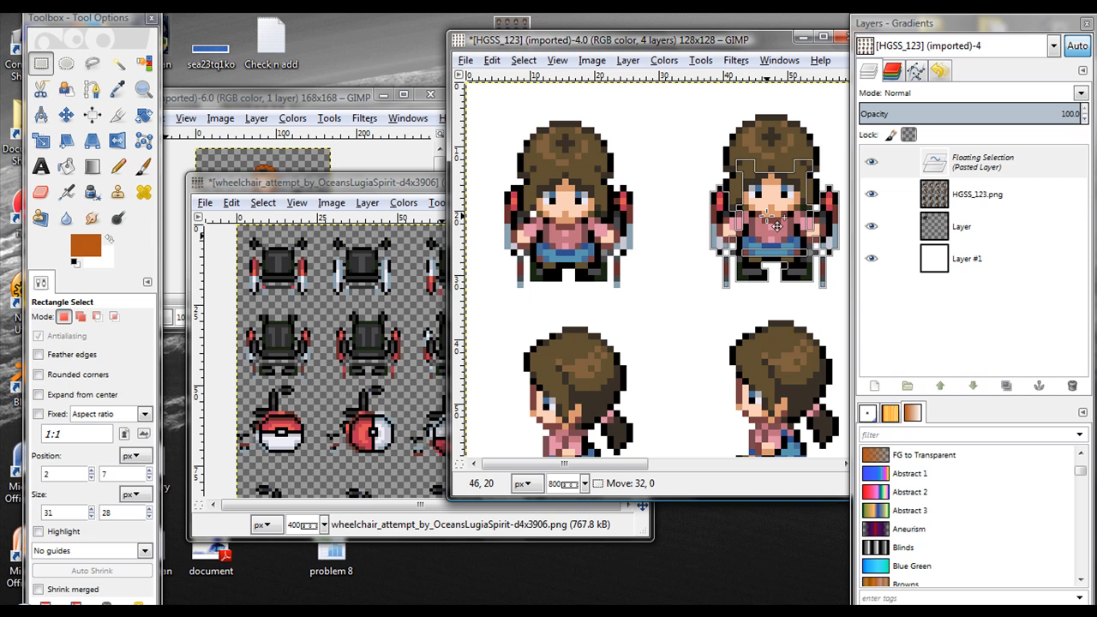
drag(775, 225, 567, 225)
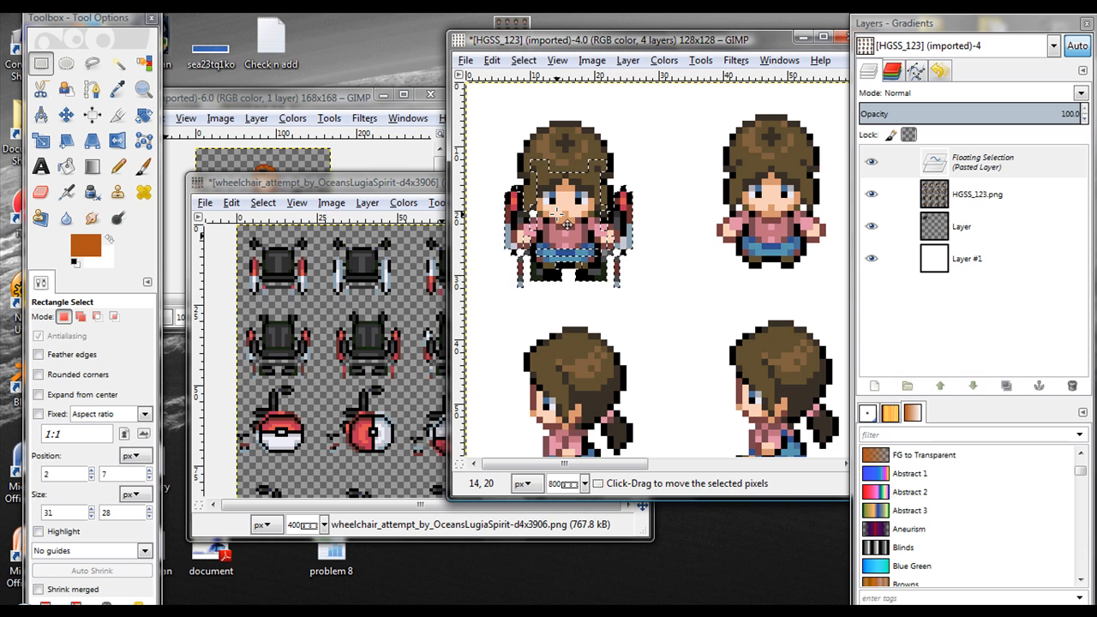
click(657, 311)
Step: Try to cut and paste the second front-facing sprite while the wheelchair layer is active
mouse_move(558, 463)
mouse_down()
mouse_move(805, 469)
mouse_move(506, 469)
mouse_move(569, 469)
mouse_up()
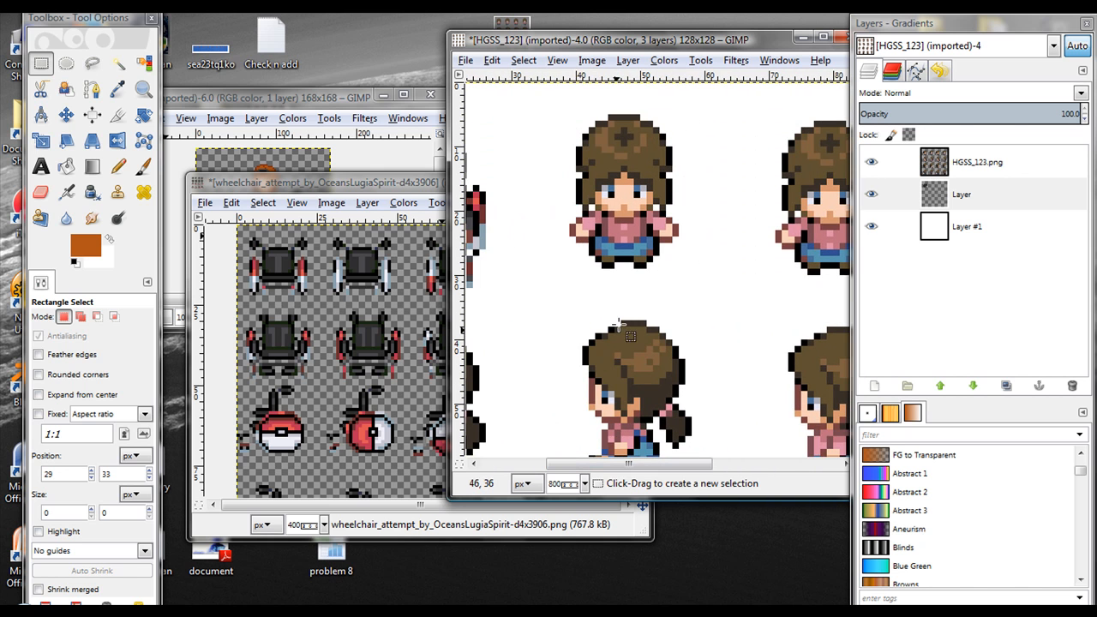
mouse_move(630, 464)
mouse_down()
mouse_move(709, 466)
mouse_move(635, 464)
mouse_up()
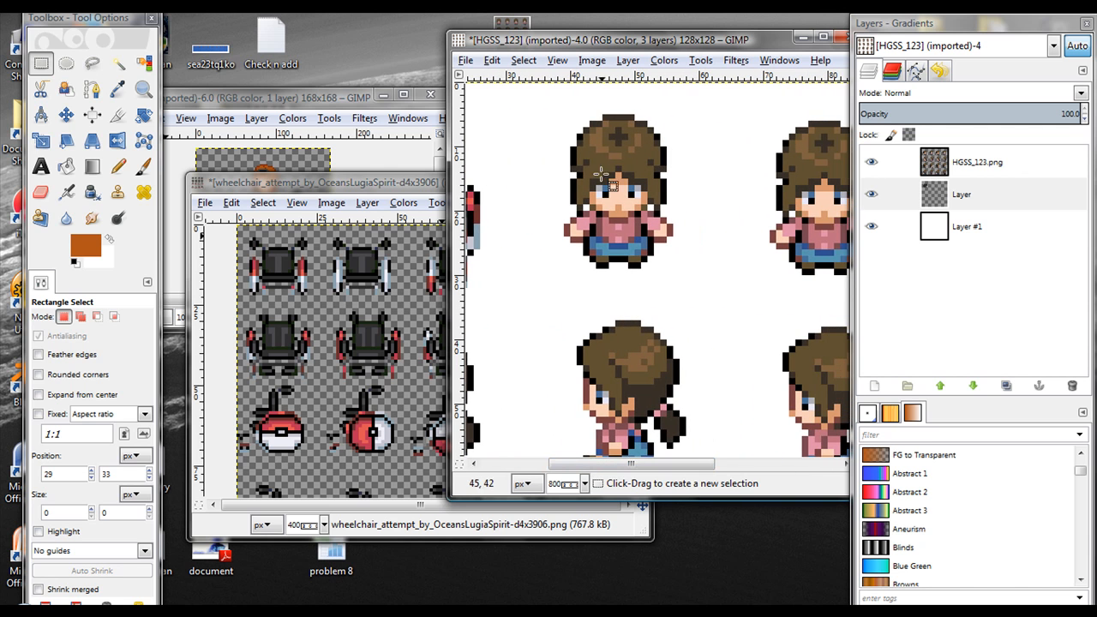
drag(677, 248, 706, 275)
key(ctrl+x)
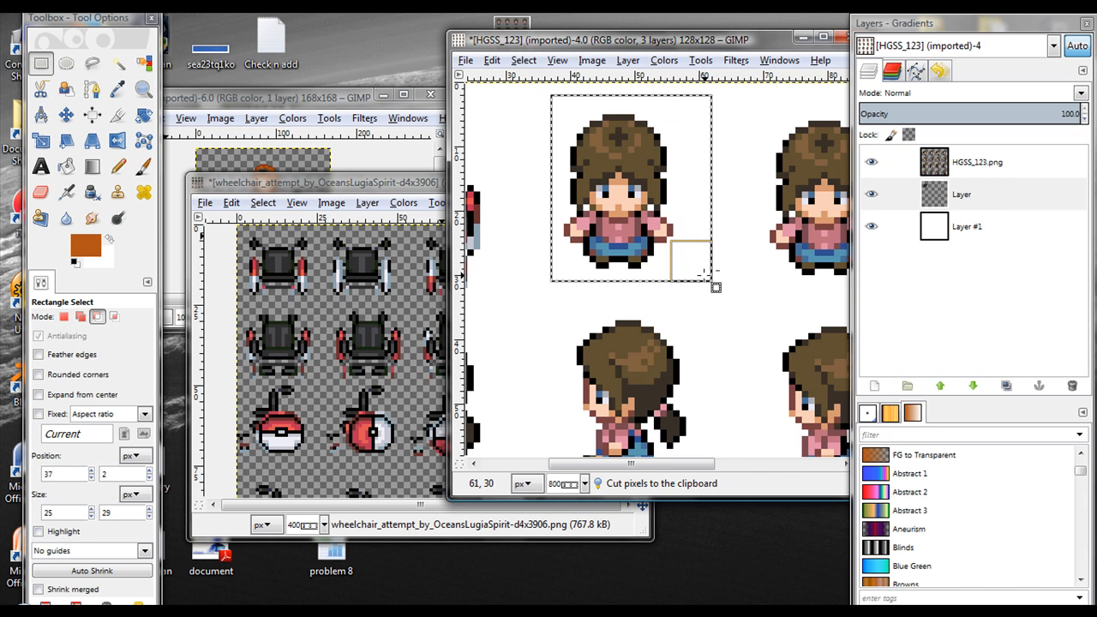
key(ctrl+v)
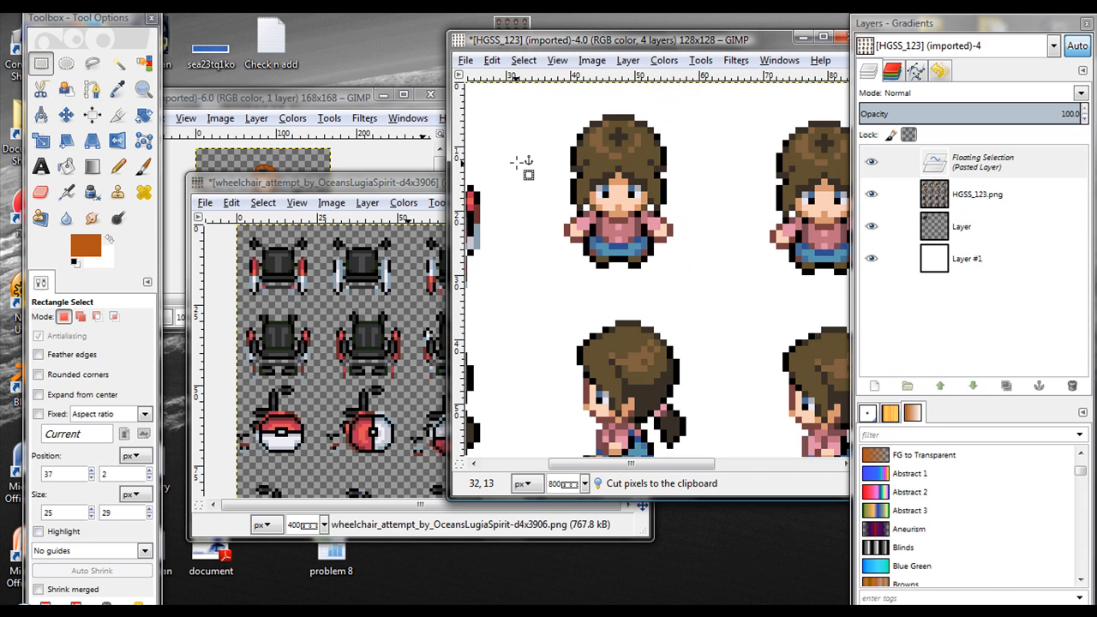
click(517, 163)
Step: On the HGSS_123.png layer, cut and paste the second front-facing sprite, and anchor it one pixel lower
click(1006, 168)
drag(552, 96, 692, 294)
key(ctrl+x)
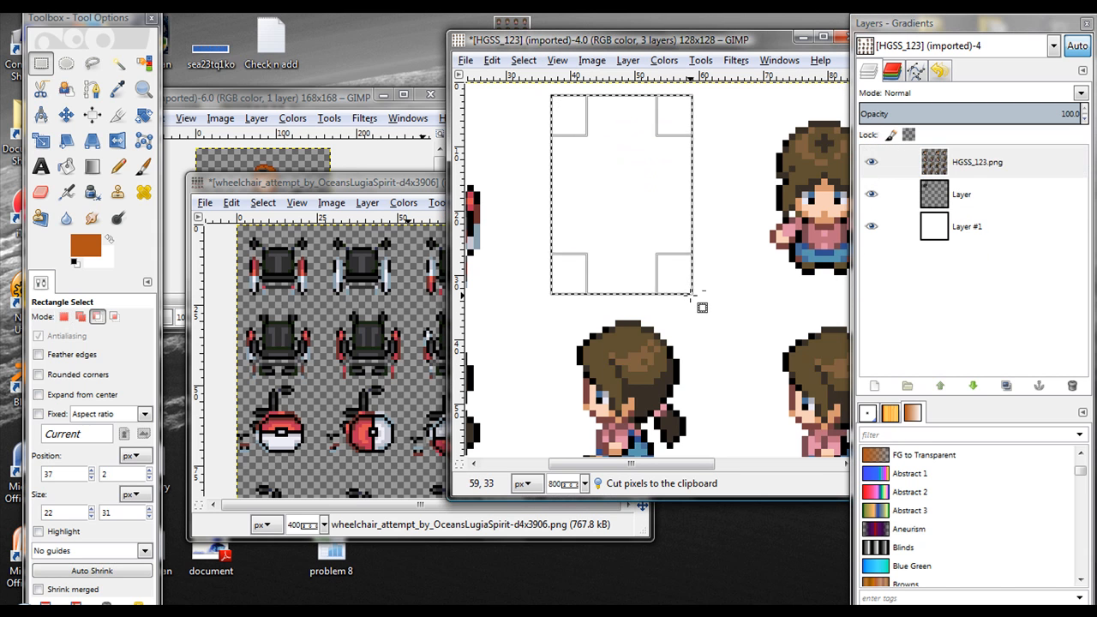
key(ctrl+v)
drag(620, 197, 630, 231)
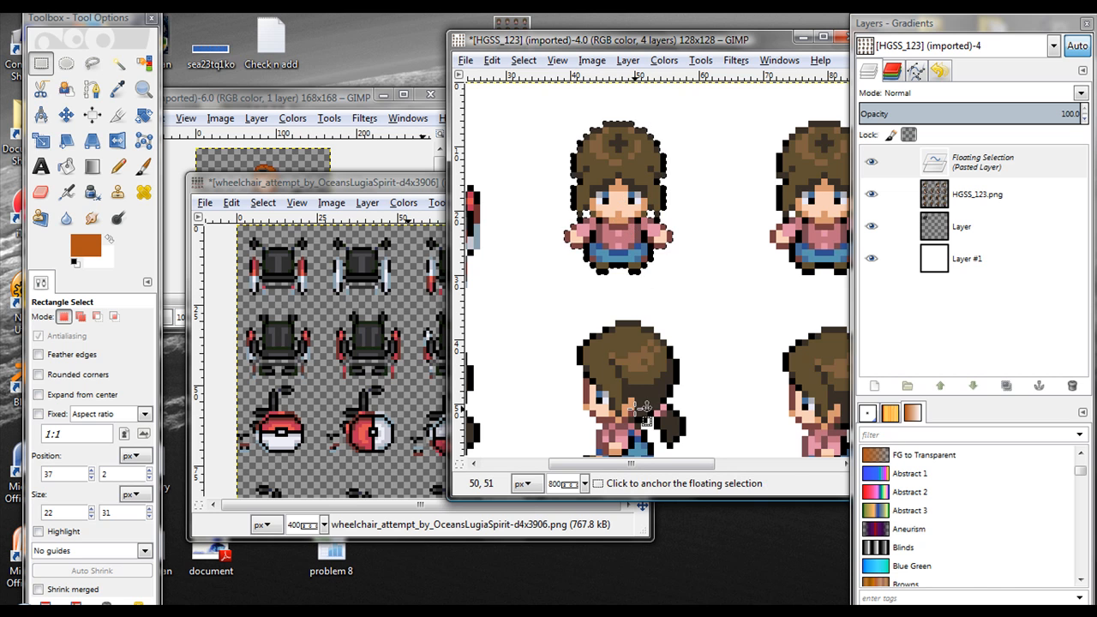
click(634, 356)
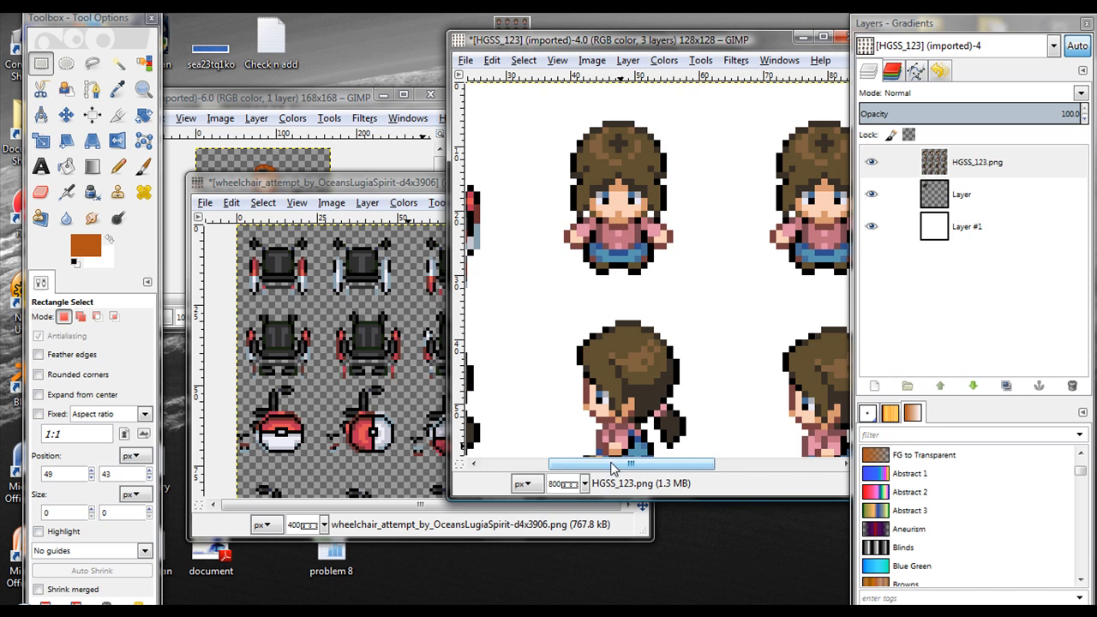
Step: Cut and paste the fourth front-facing sprite, align it over the third, and anchor it back in its own column one pixel lower
drag(612, 468, 752, 474)
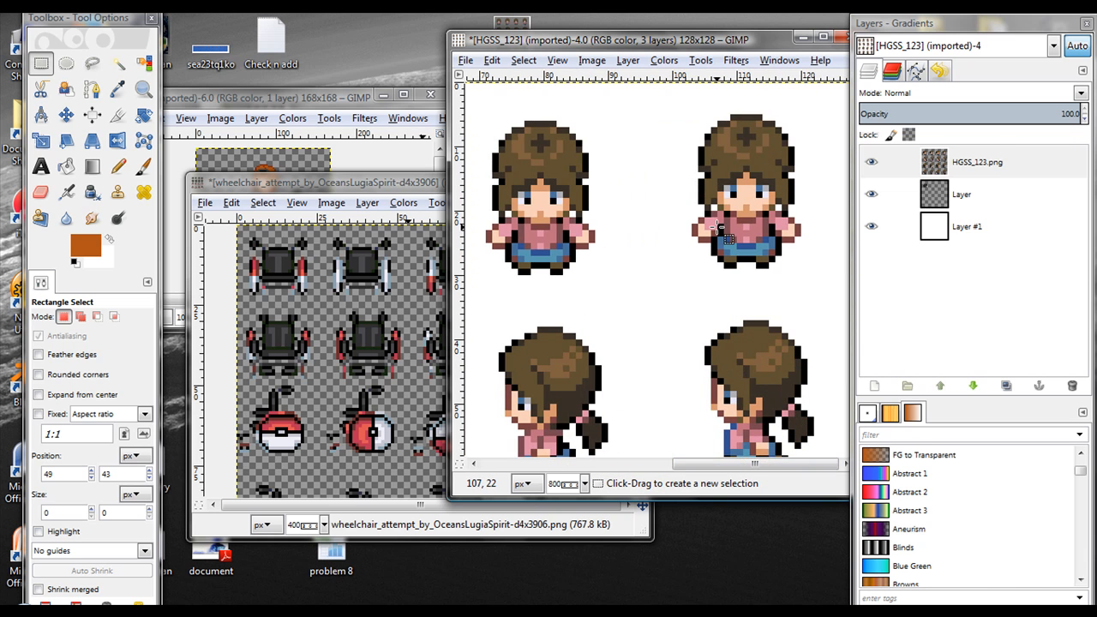
drag(806, 280, 684, 106)
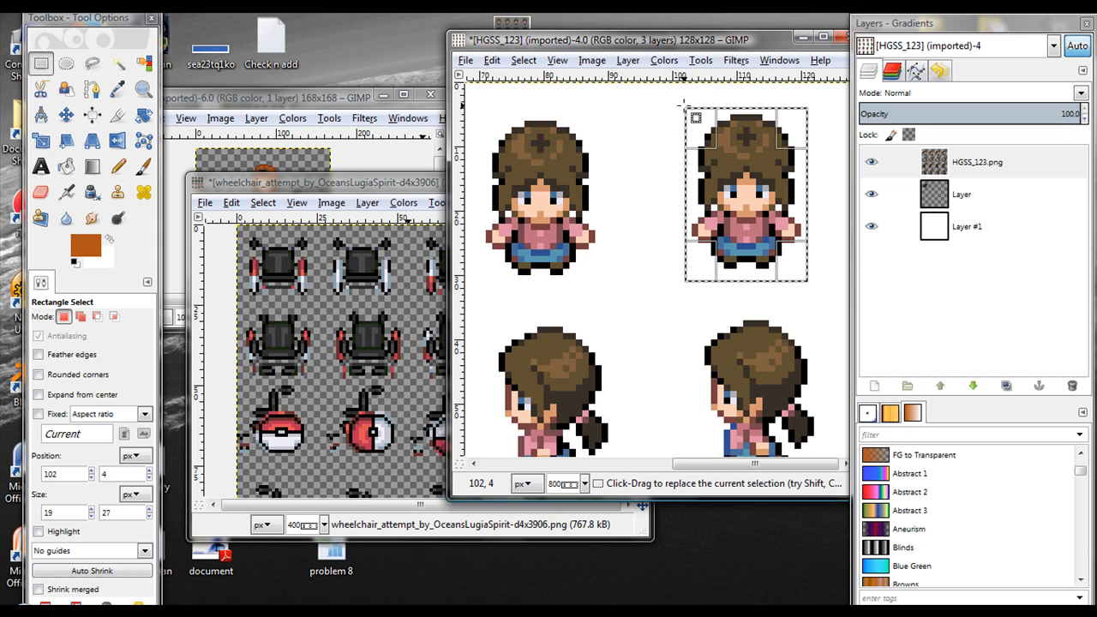
key(ctrl+x)
key(ctrl+v)
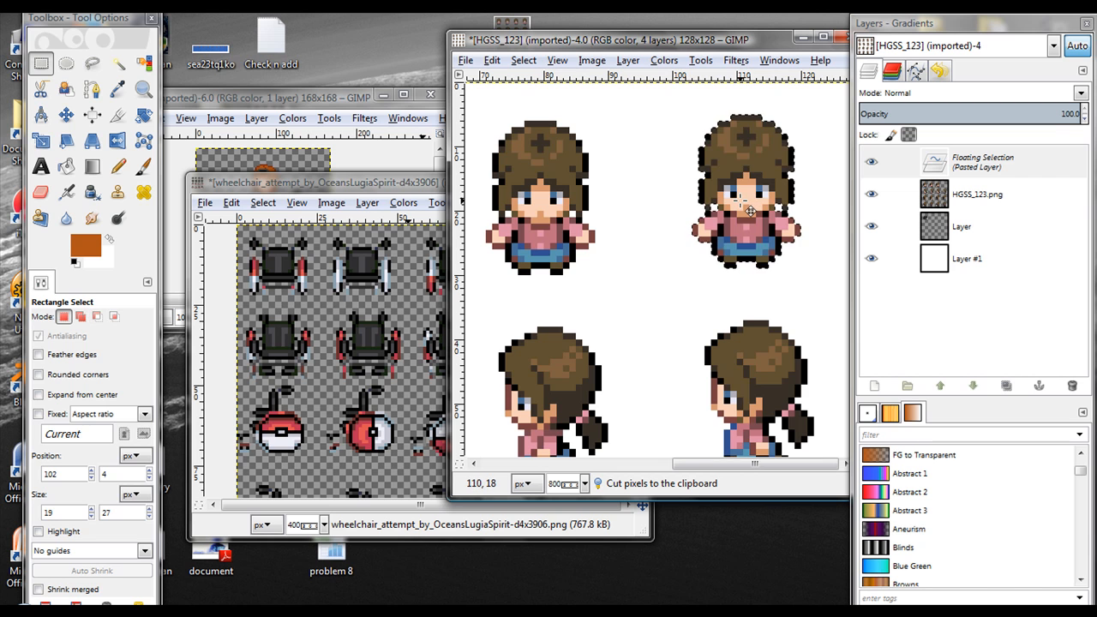
drag(745, 195, 540, 202)
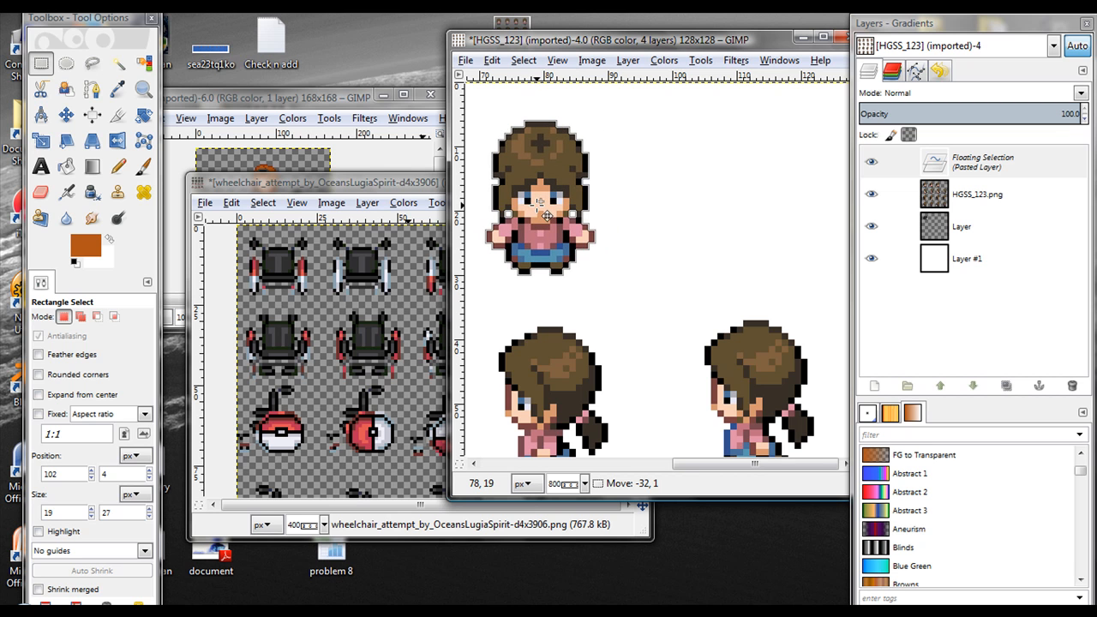
drag(558, 212, 549, 257)
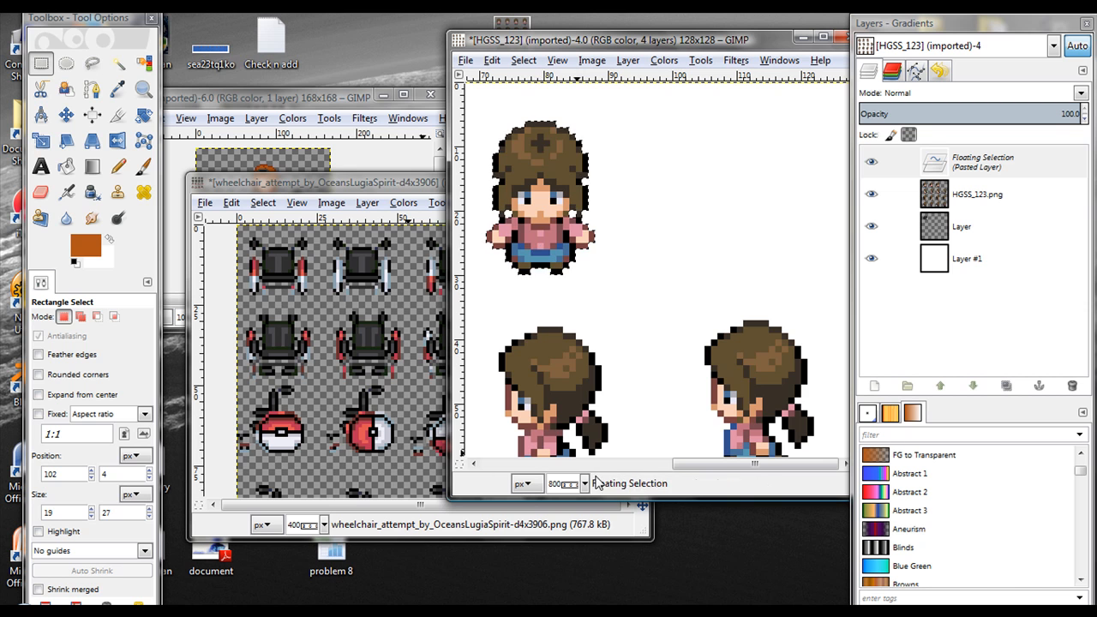
drag(562, 220, 747, 214)
drag(690, 463, 502, 463)
click(661, 337)
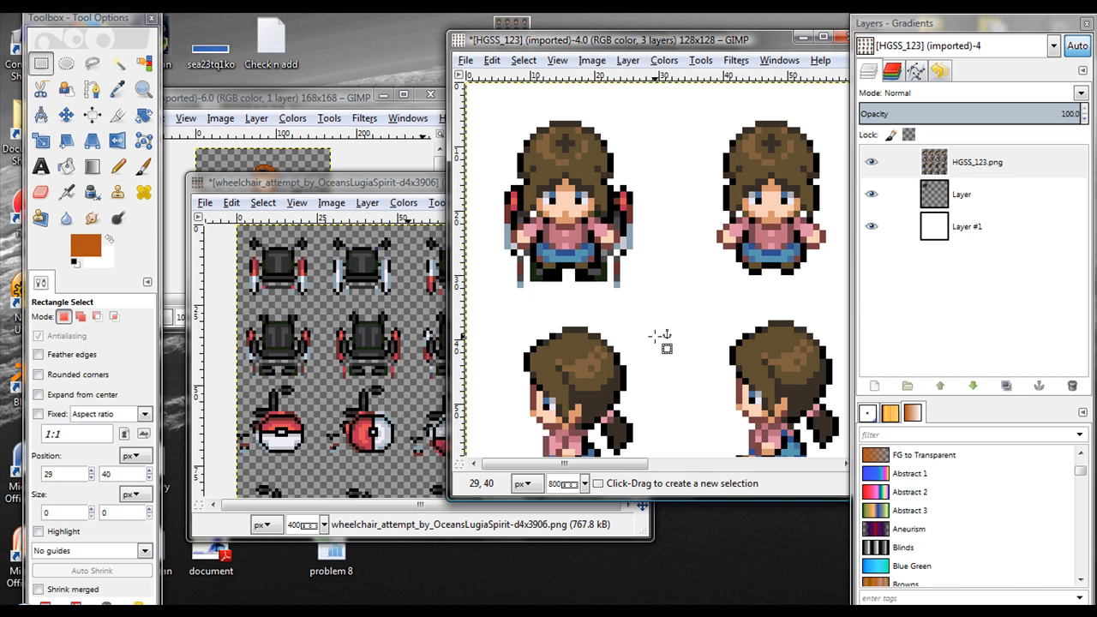
Step: Select the first sprite's wheelchair on the wheelchair layer with a 28 × 29 px rectangle
drag(658, 313, 477, 123)
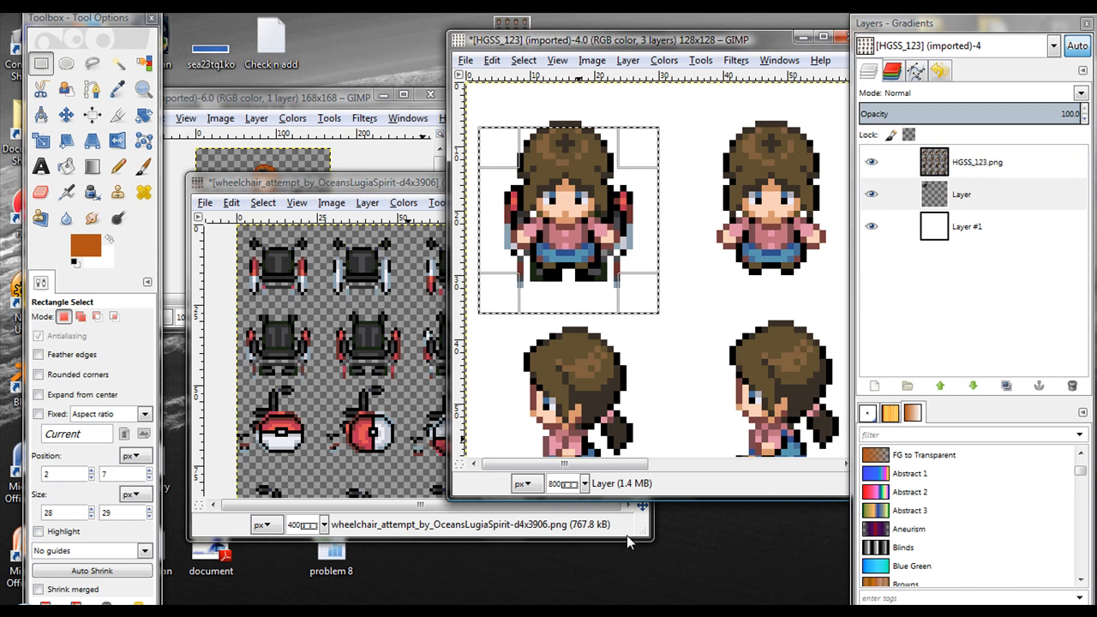